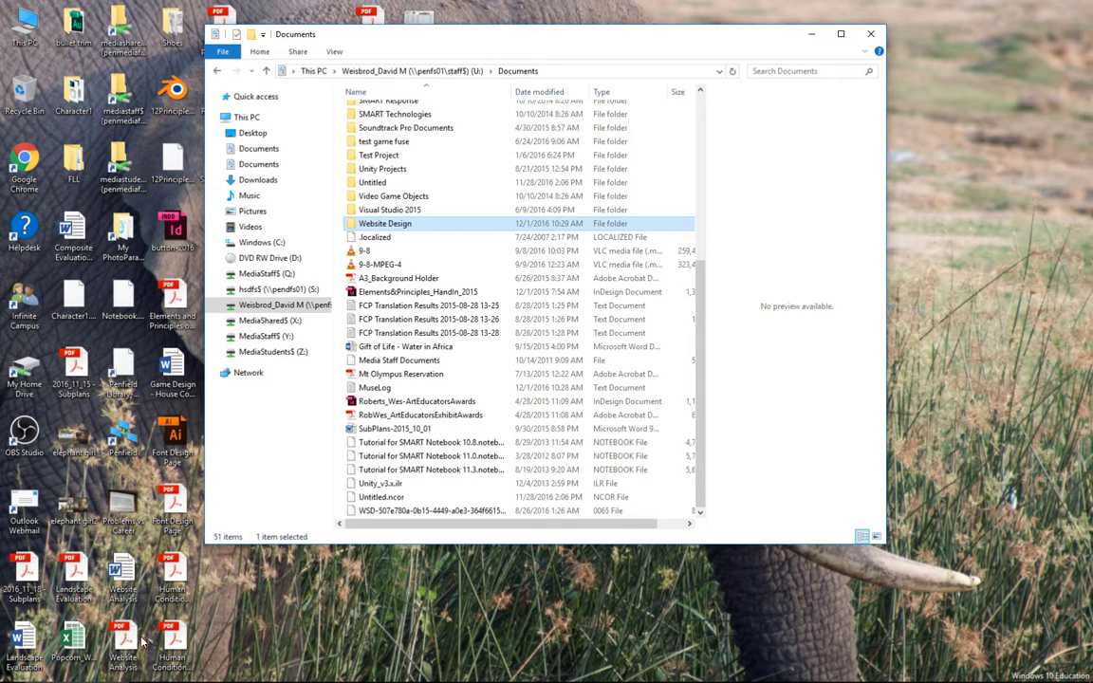
pyautogui.scroll(7, 475, 256)
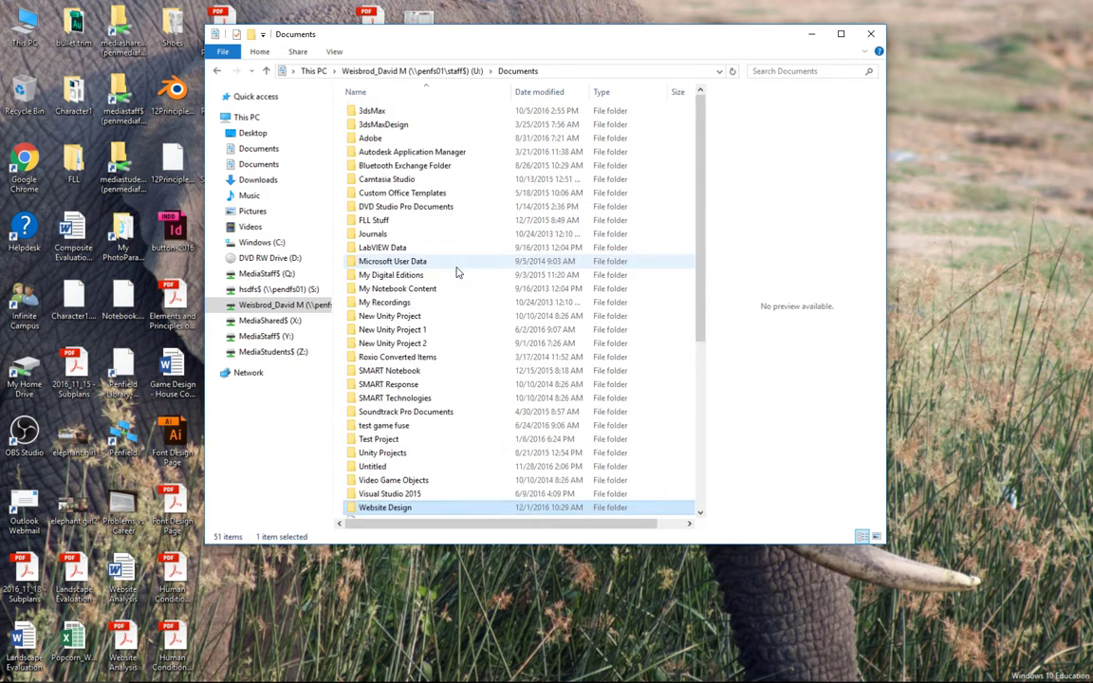
pyautogui.scroll(-6, 456, 272)
pyautogui.scroll(-1, 456, 273)
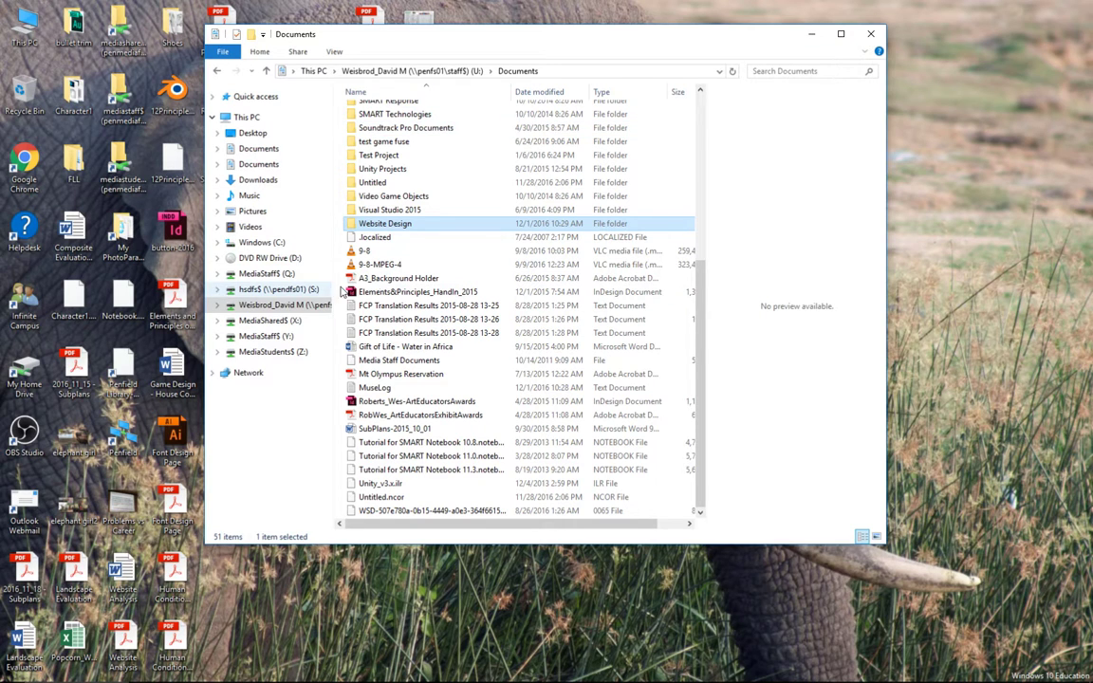
pyautogui.scroll(7, 322, 142)
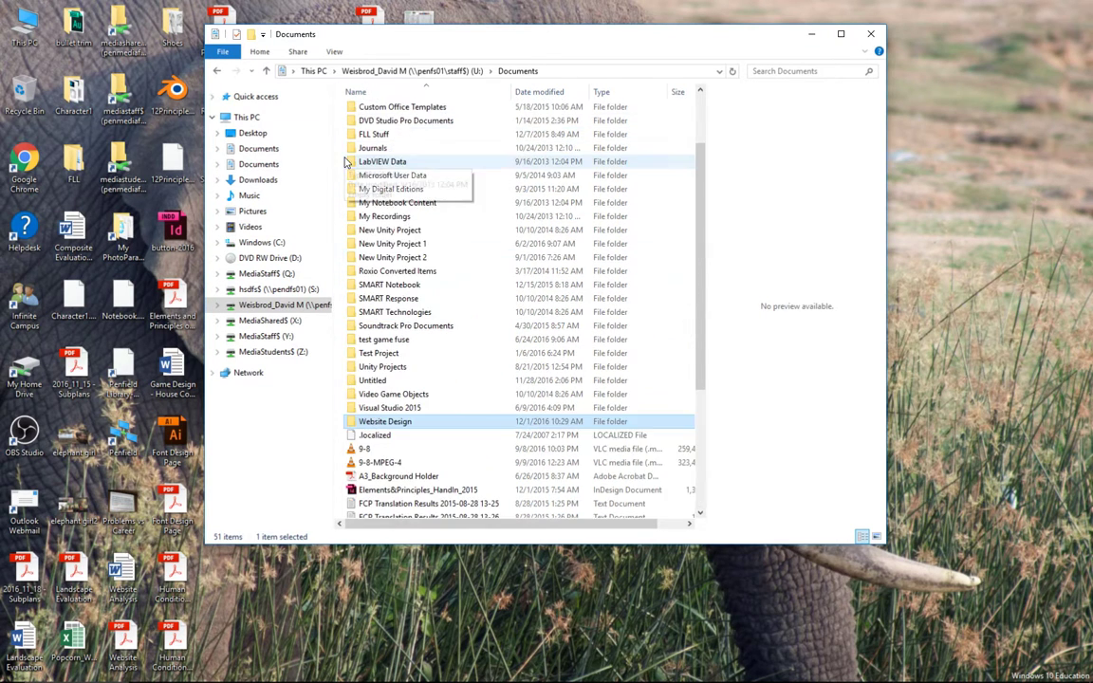
pyautogui.click(220, 53)
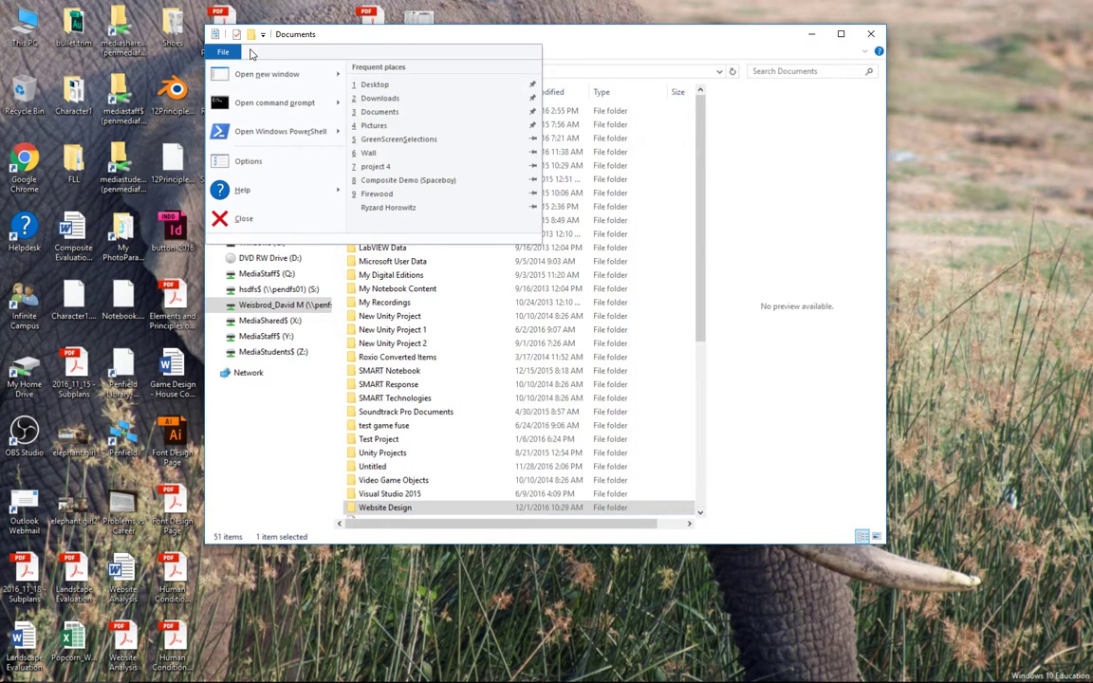
pyautogui.click(394, 31)
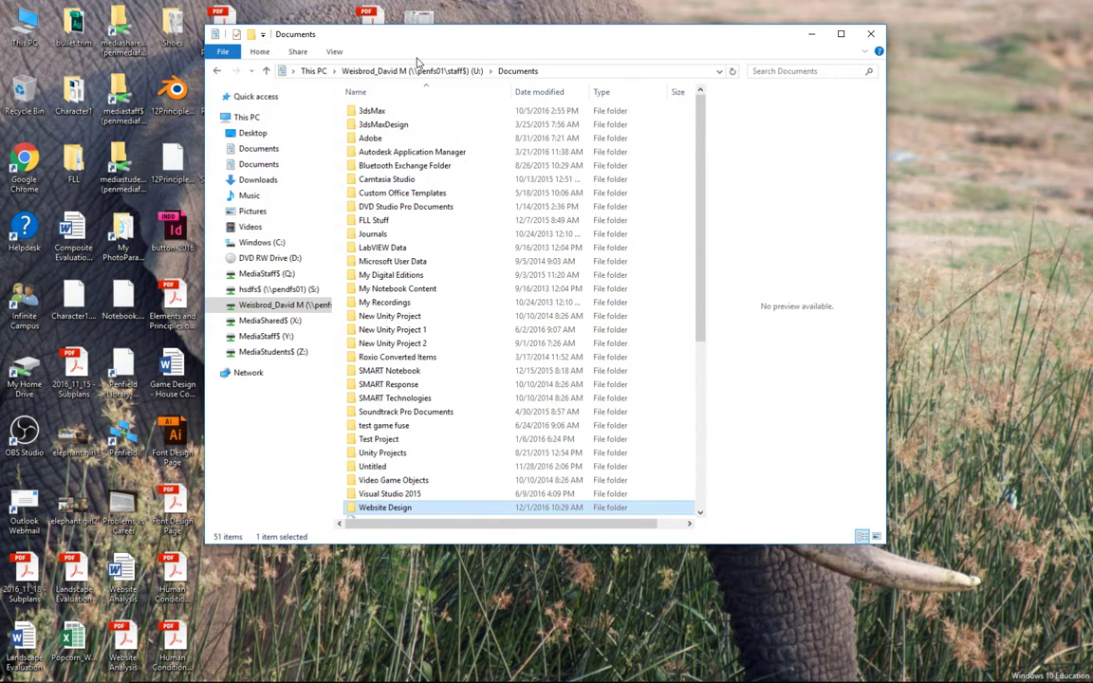
# Create a folder named Website Design in Documents, merge it with the existing folder of that name, and open it
pyautogui.hotkey('ctrl', 'shift', 'n')
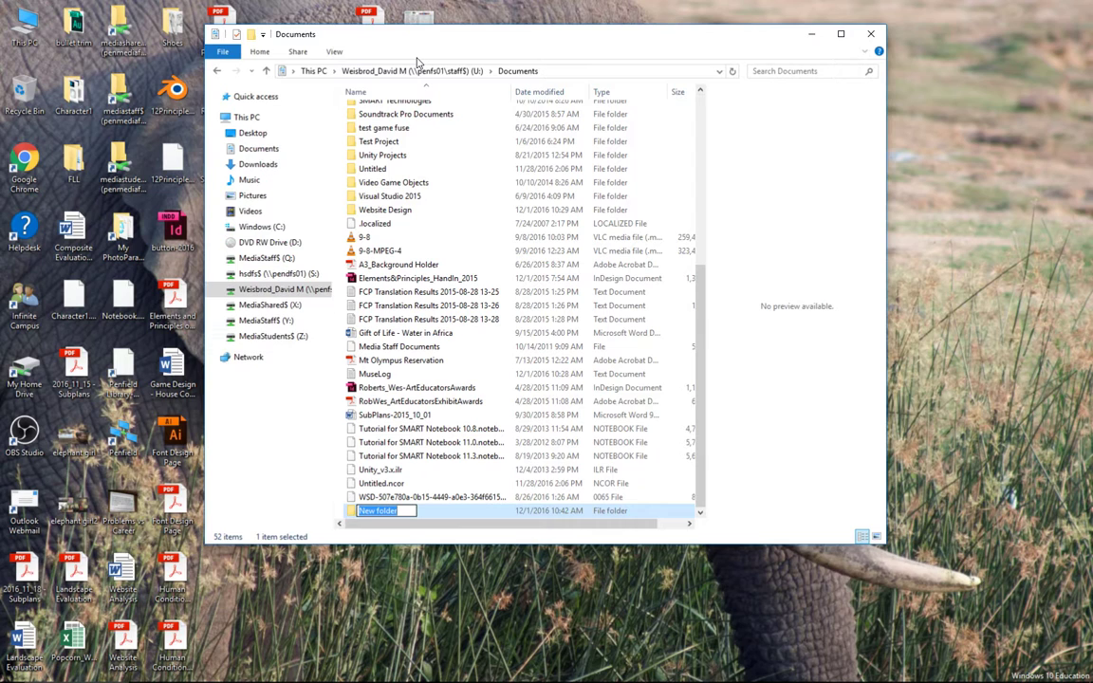
pyautogui.write('Website Design')
pyautogui.press('Return')
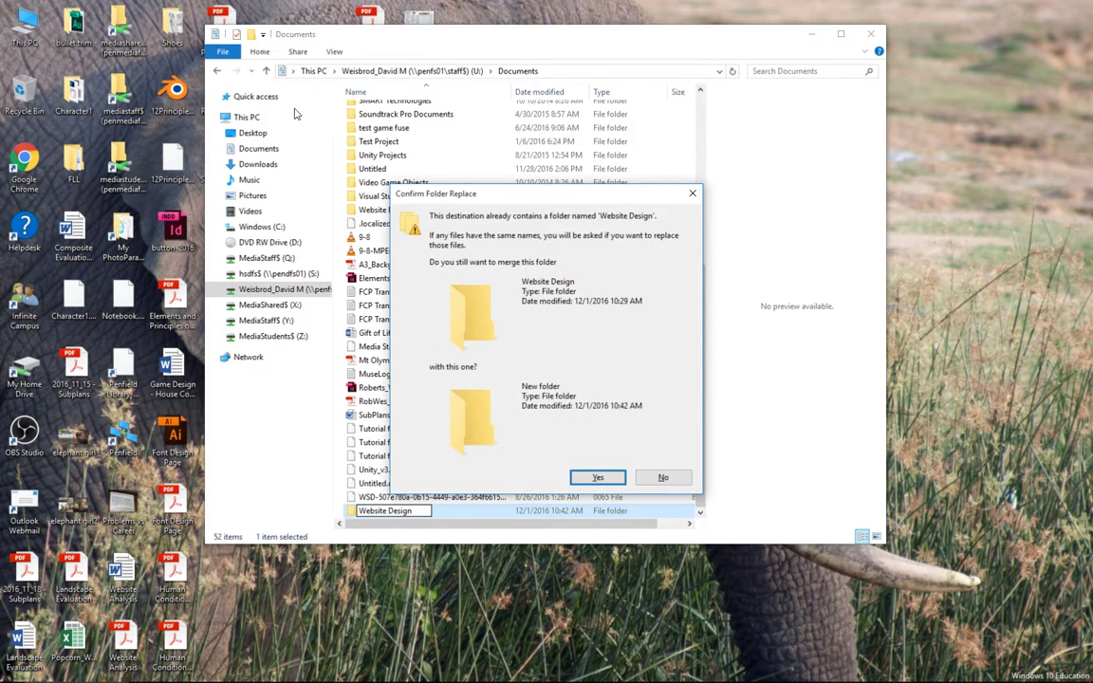
pyautogui.press('Return')
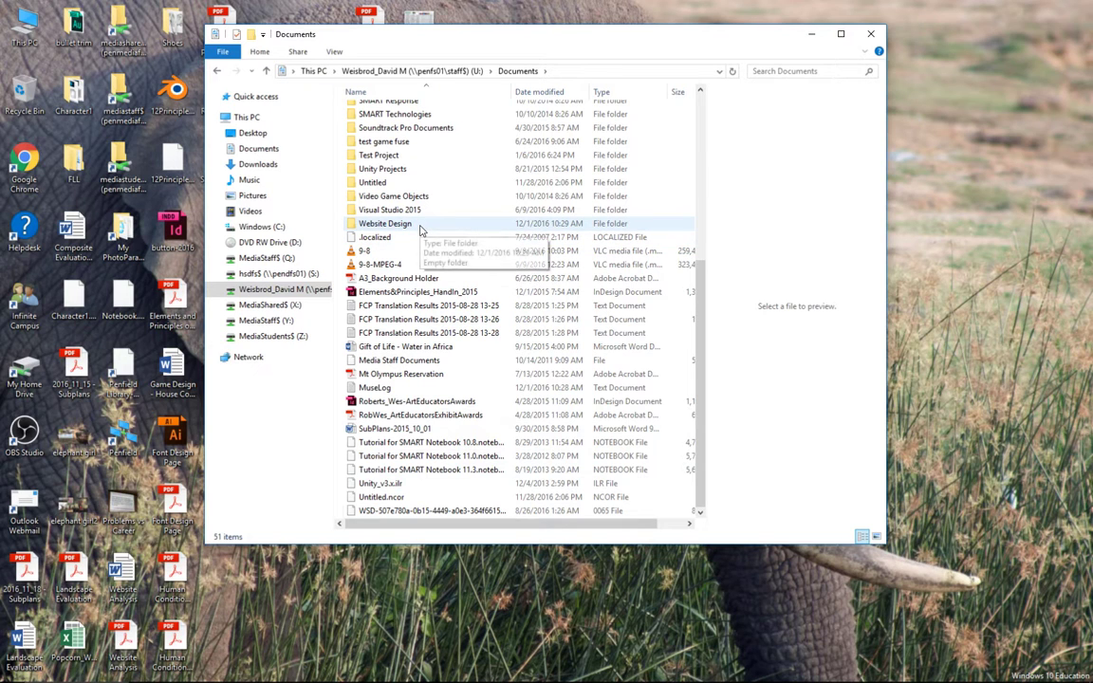
pyautogui.doubleClick(404, 226)
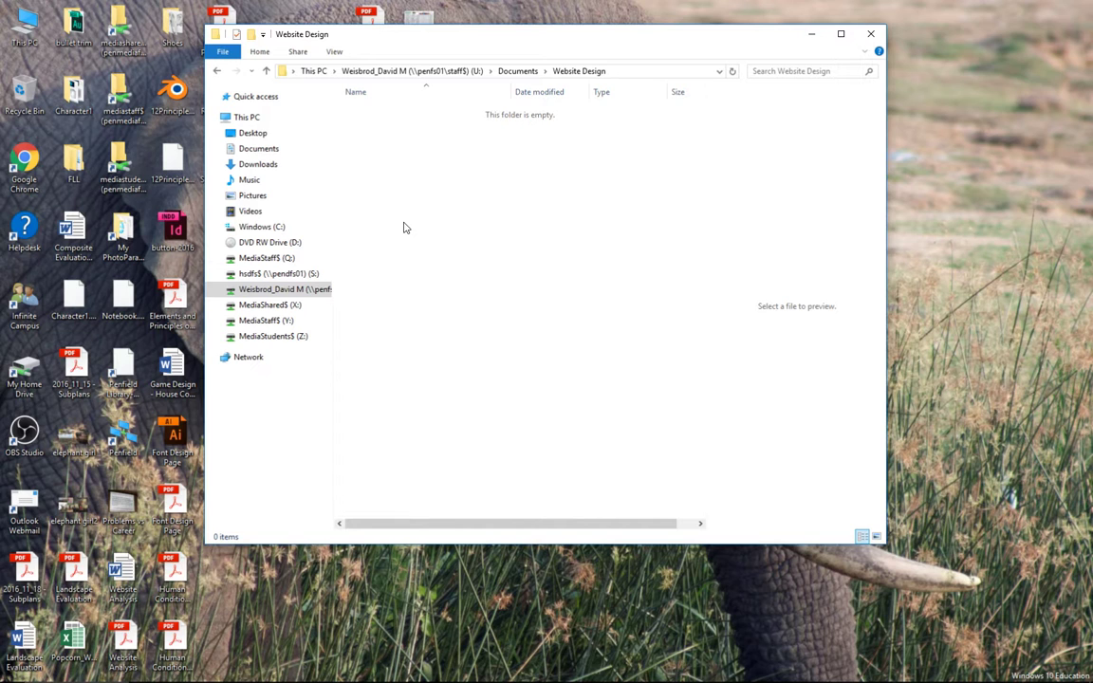
# In a second file window, browse the MediaStaff$ (Y:) drive to the imaging site's folder inside Websites
pyautogui.hotkey('ctrl', 'n')
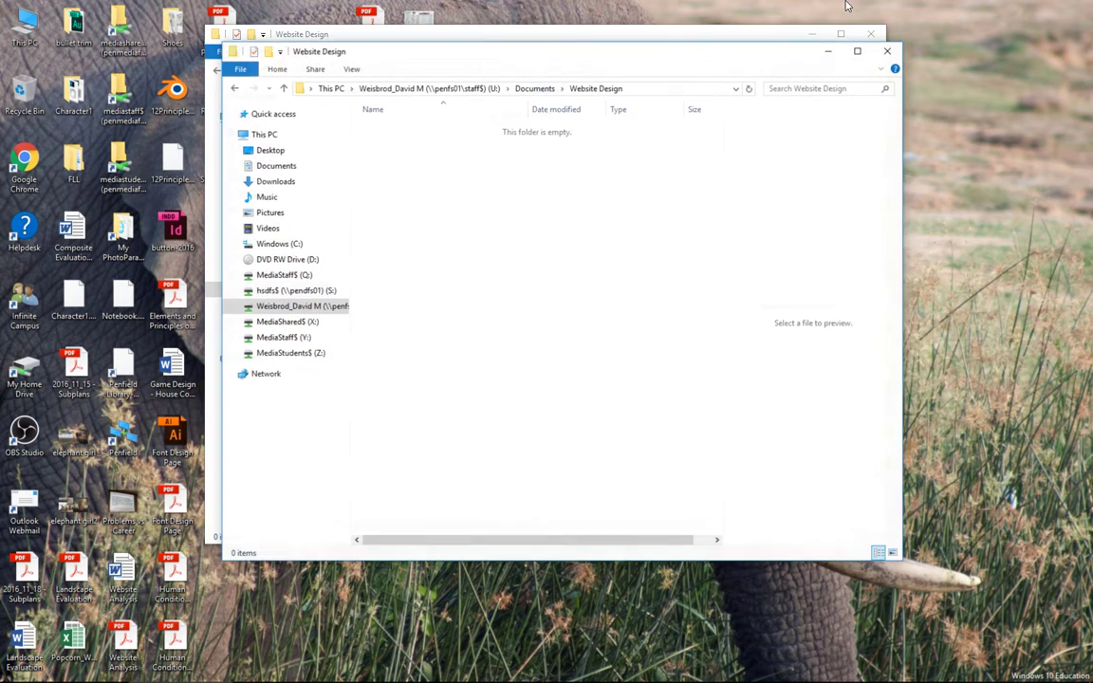
pyautogui.click(311, 353)
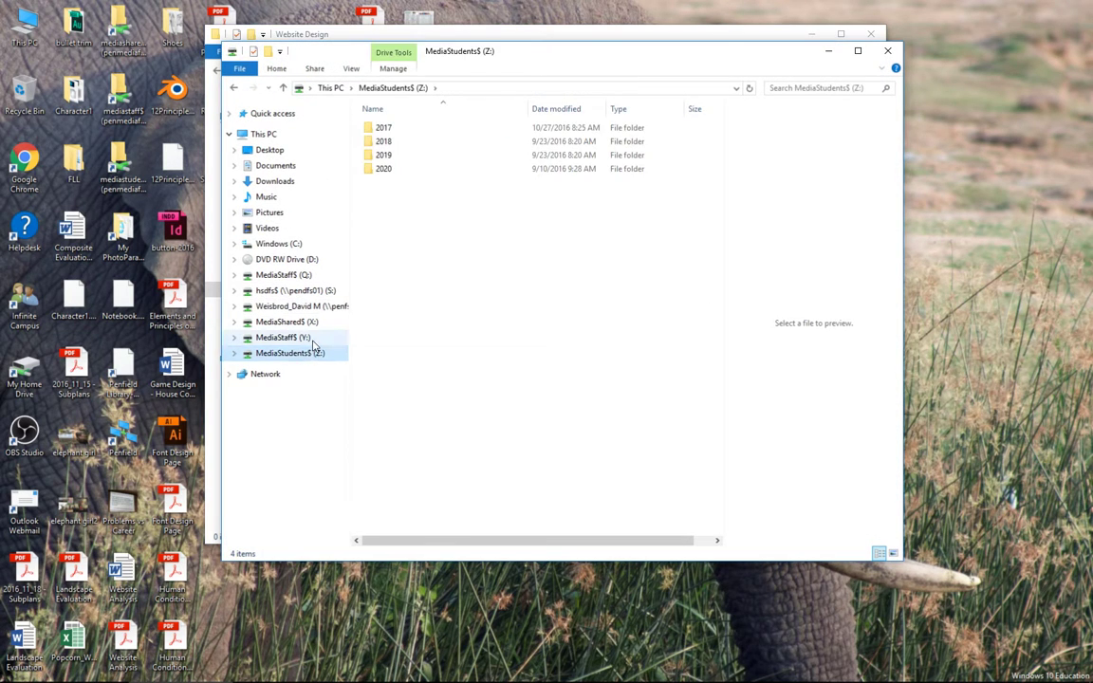
pyautogui.click(282, 337)
pyautogui.doubleClick(427, 371)
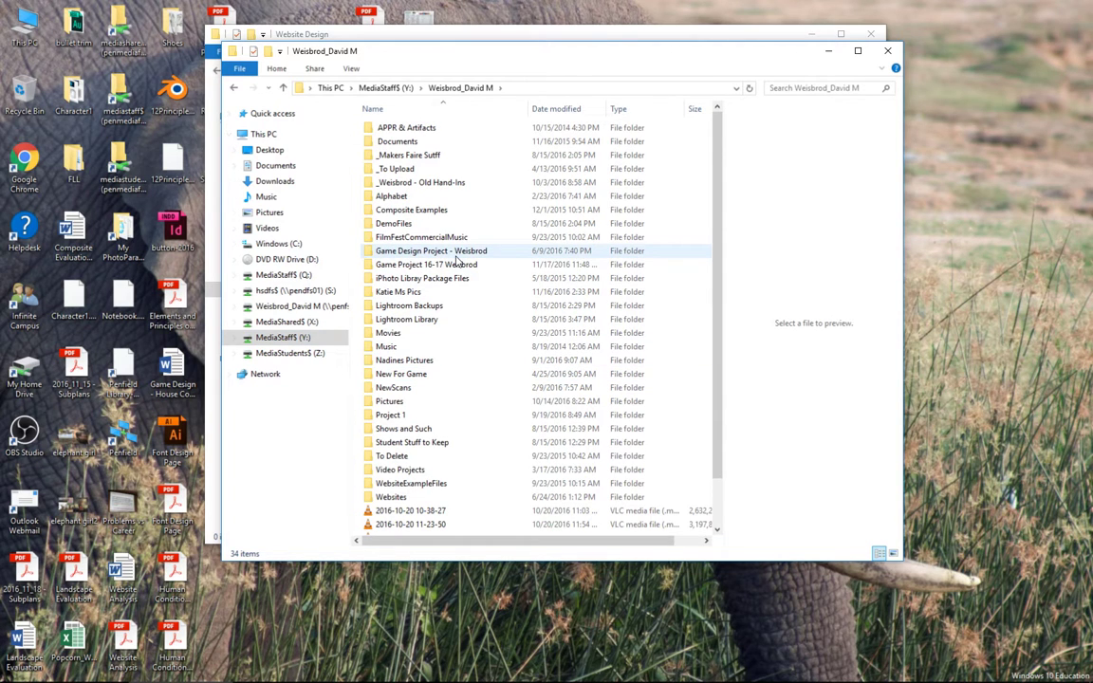
pyautogui.doubleClick(396, 496)
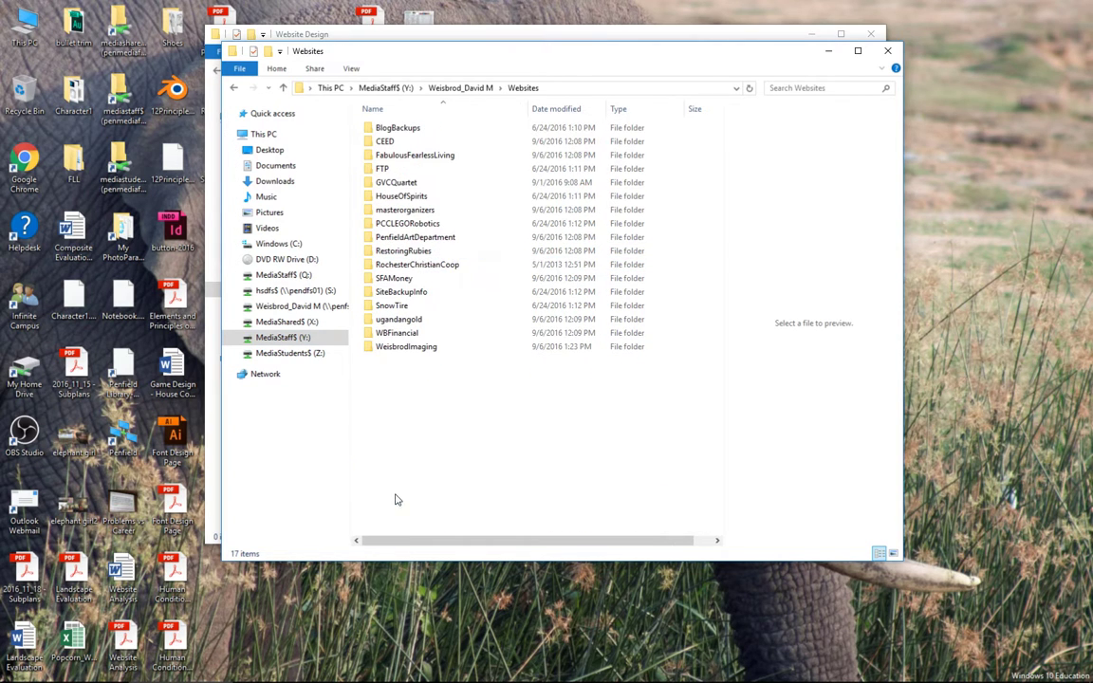
pyautogui.doubleClick(434, 347)
# Examine how the imaging site's folder is organised into subfolders and page files
pyautogui.scroll(-7, 470, 190)
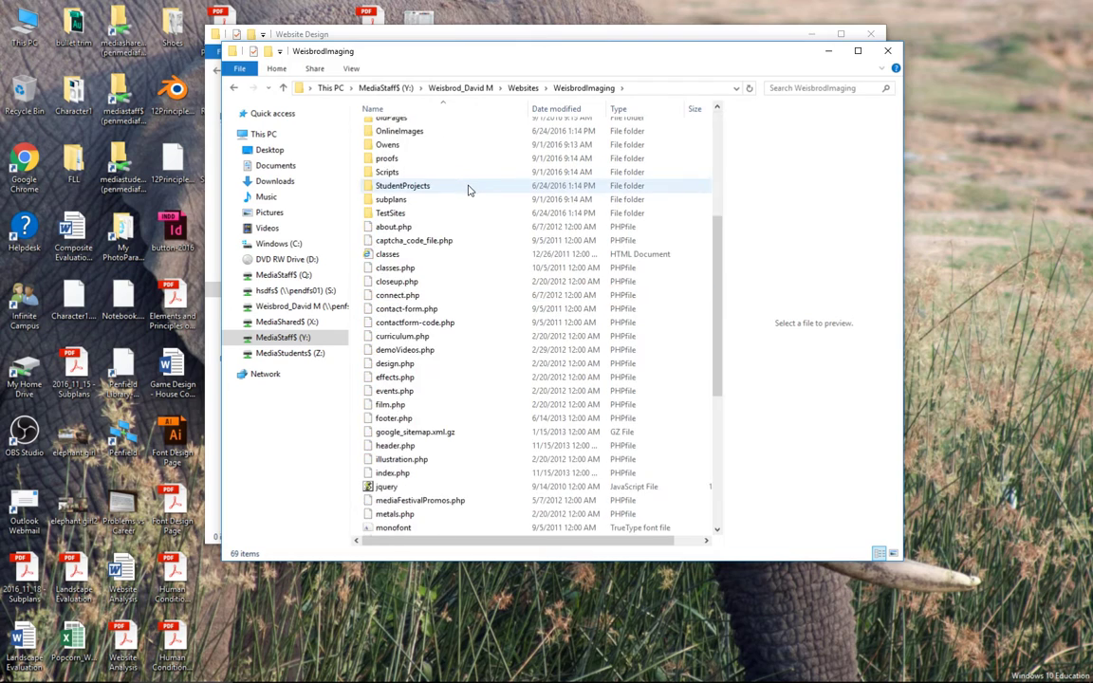
pyautogui.scroll(-6, 466, 193)
pyautogui.scroll(12, 464, 197)
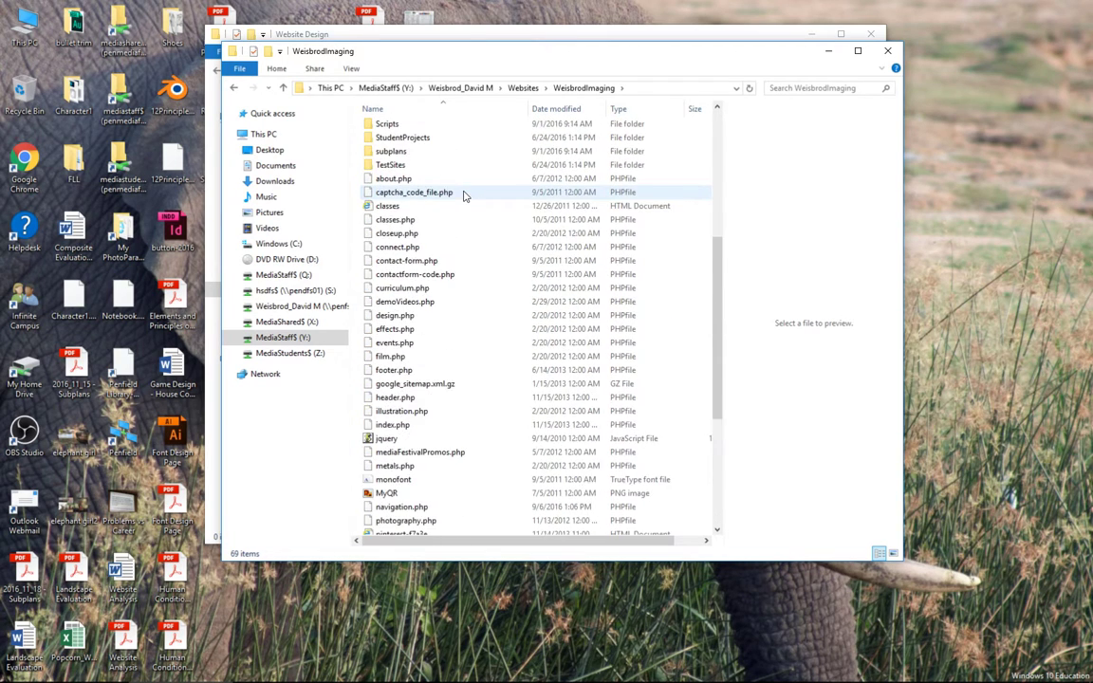
pyautogui.scroll(1, 464, 199)
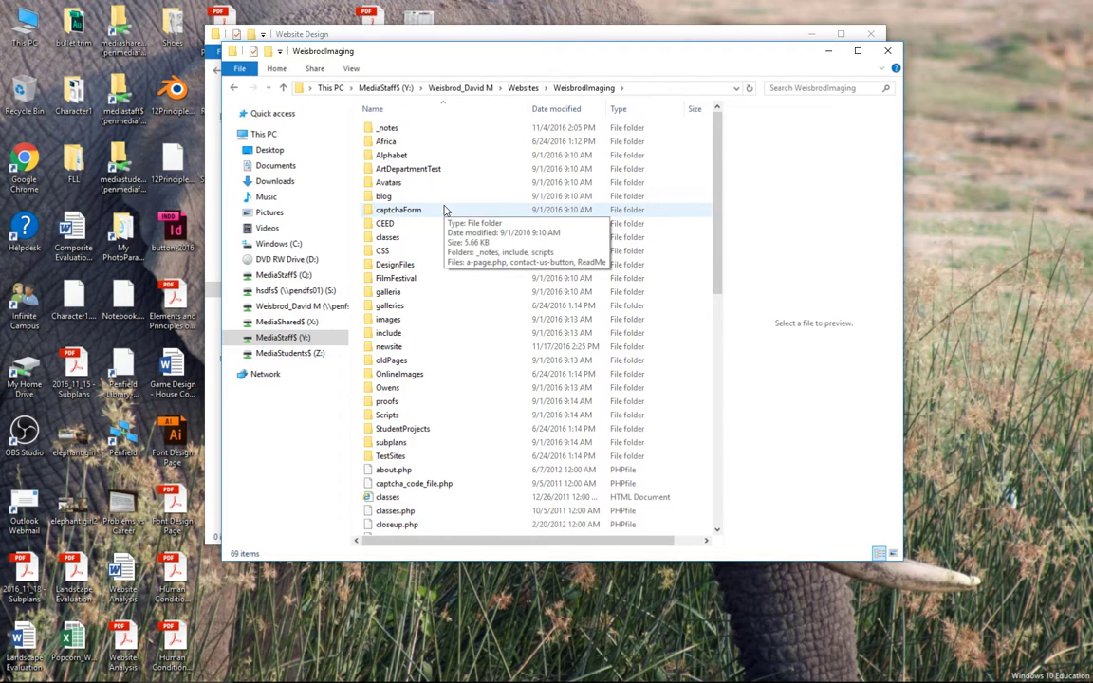
pyautogui.scroll(-10, 445, 211)
pyautogui.scroll(10, 445, 212)
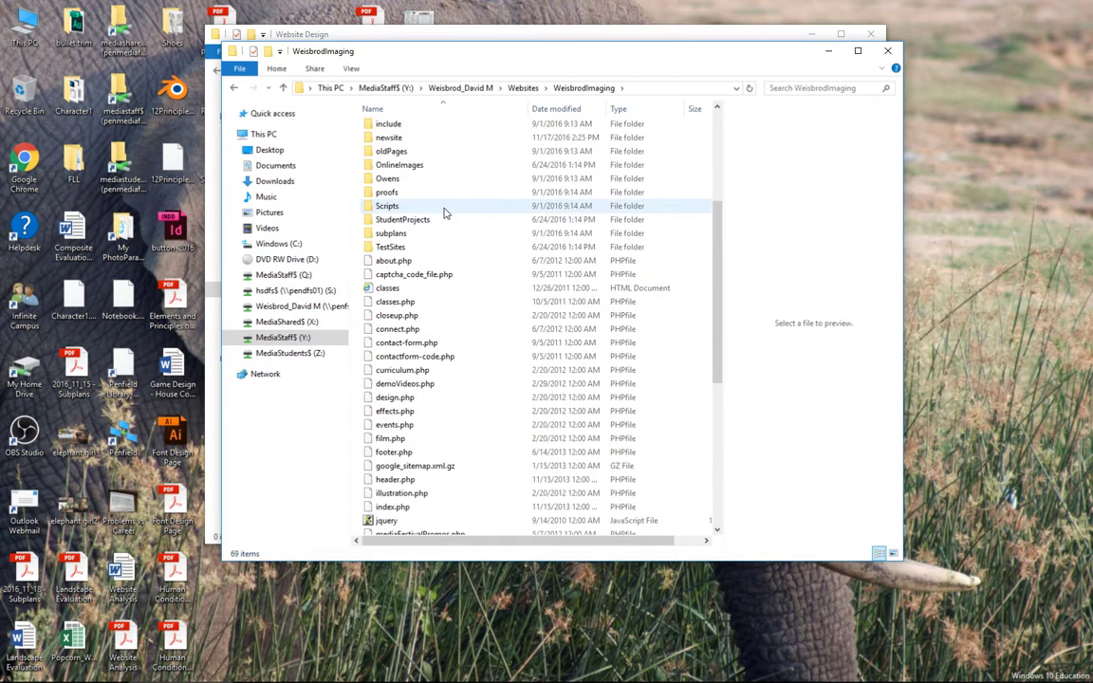
pyautogui.scroll(-6, 446, 212)
pyautogui.scroll(6, 446, 213)
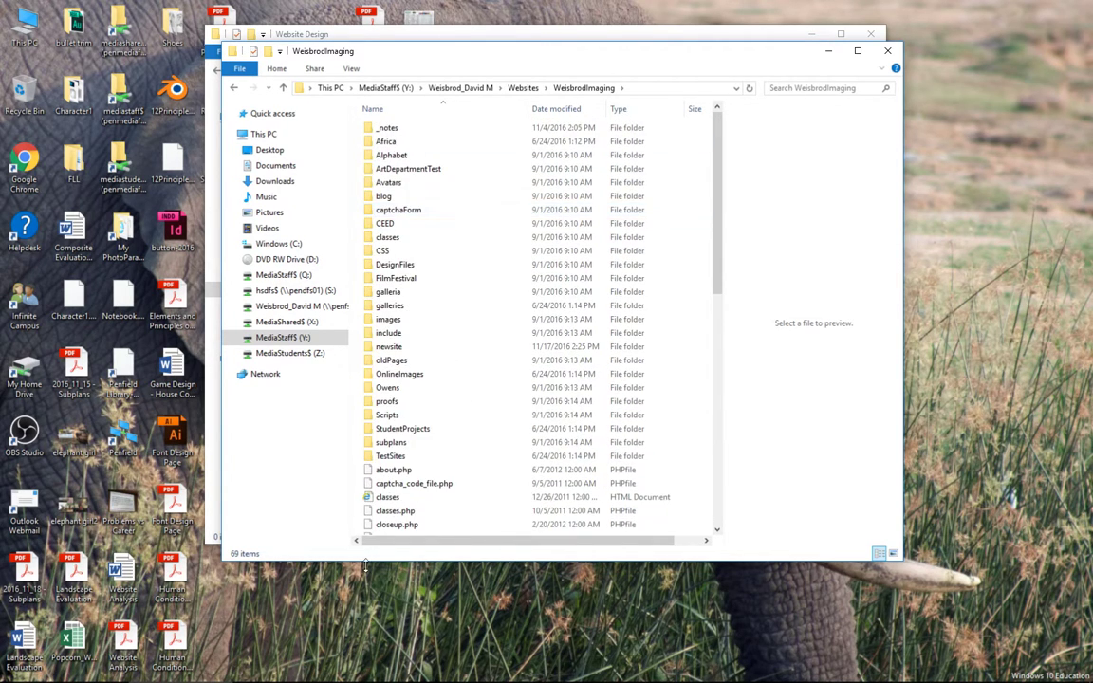
# Review the contents of the site's images folder and close that file window
pyautogui.doubleClick(428, 321)
pyautogui.scroll(-5, 486, 229)
pyautogui.scroll(2, 484, 235)
pyautogui.scroll(-10, 482, 248)
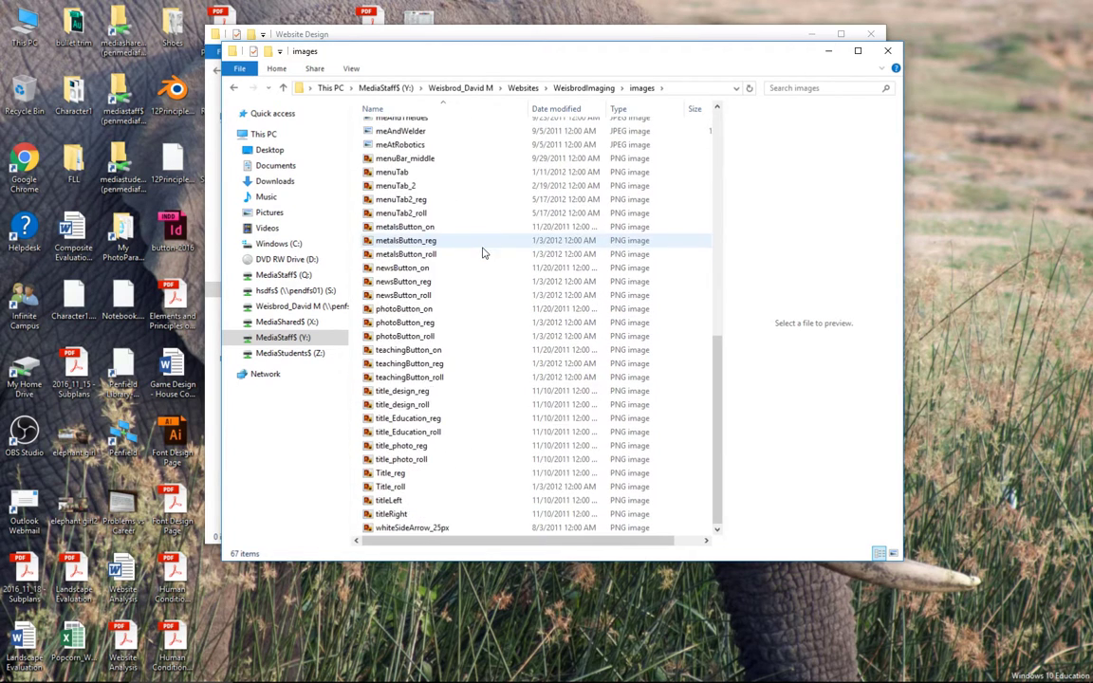
pyautogui.scroll(12, 474, 263)
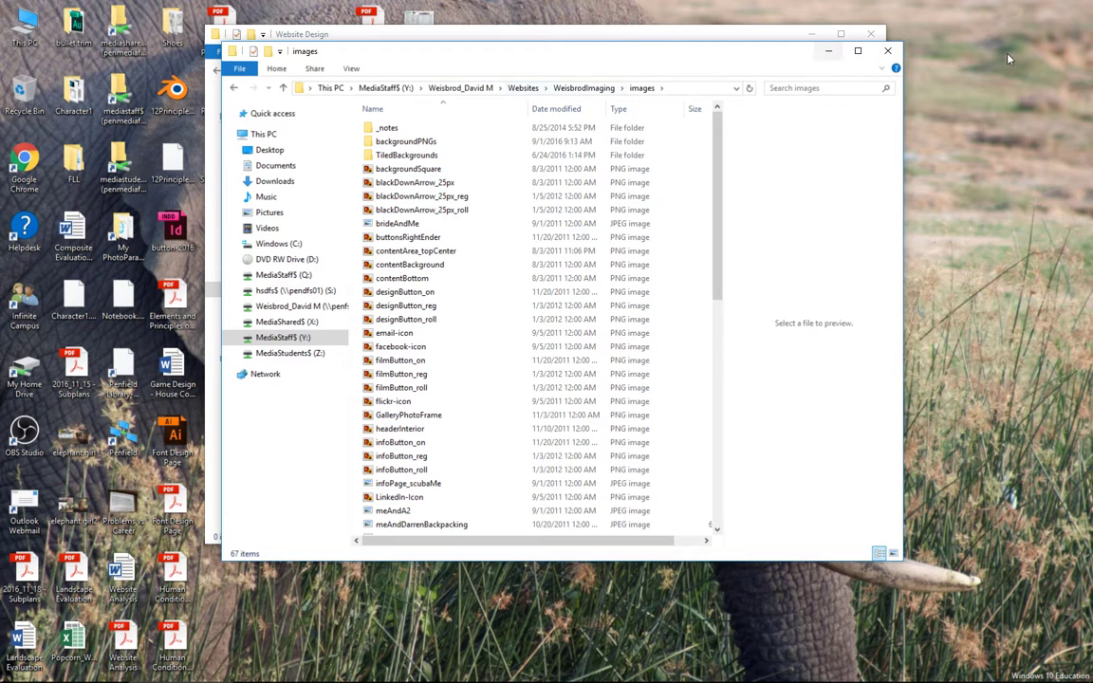
pyautogui.click(888, 51)
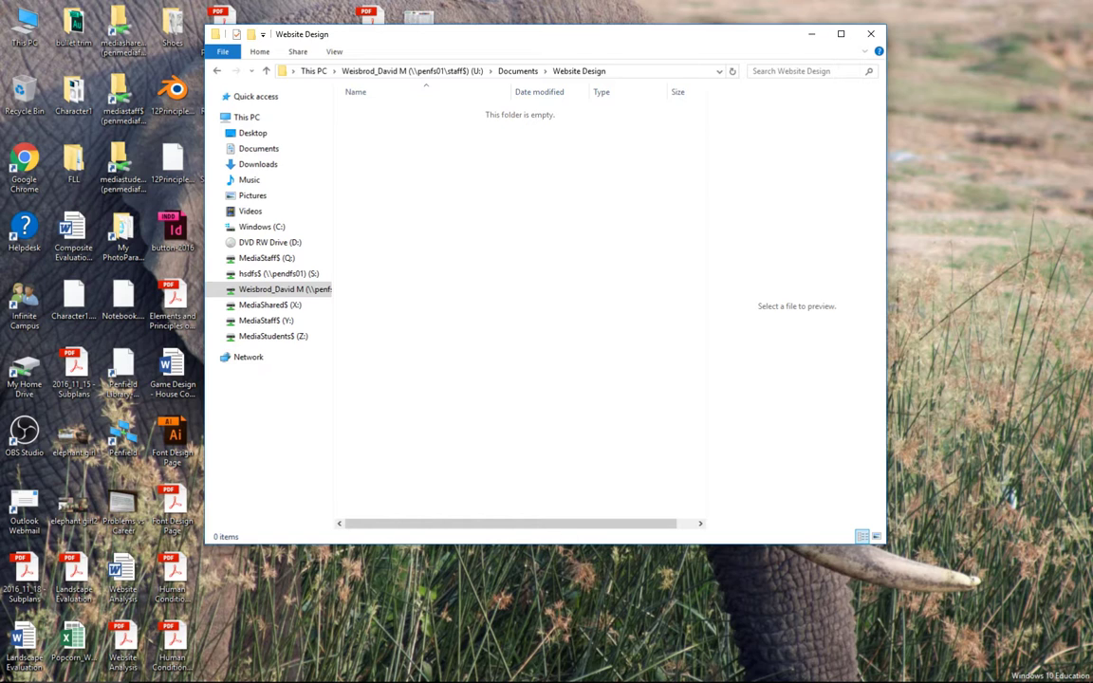
# Launch Adobe Muse CC 2015.2 from the list of installed applications
pyautogui.click(4, 679)
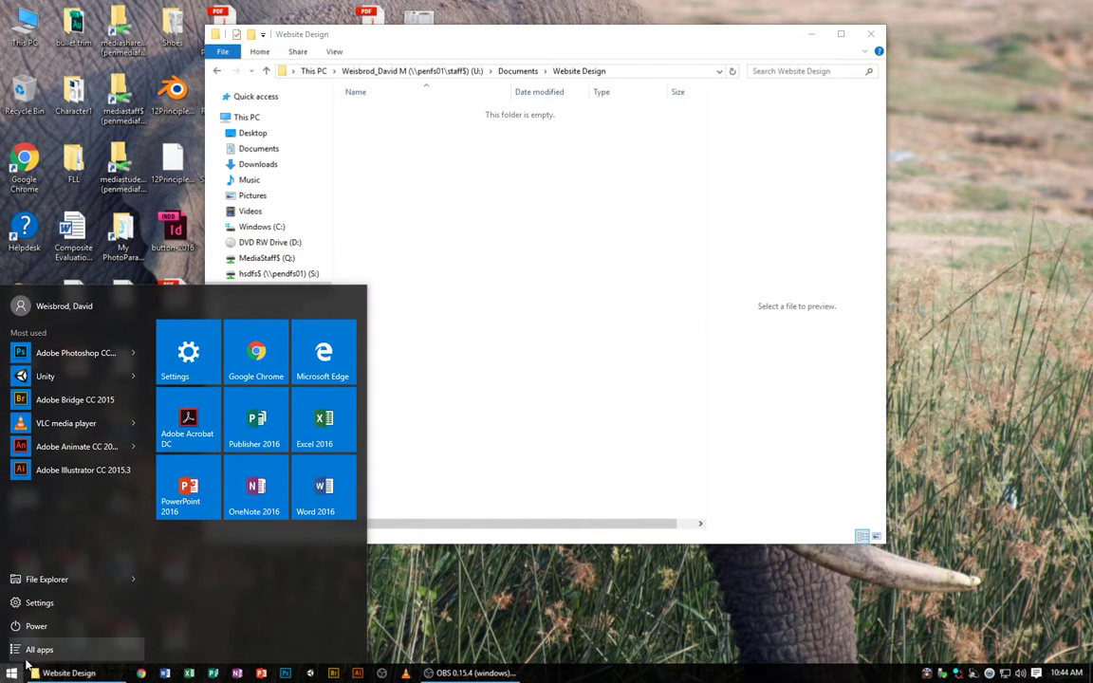
pyautogui.click(39, 650)
pyautogui.scroll(-3, 76, 493)
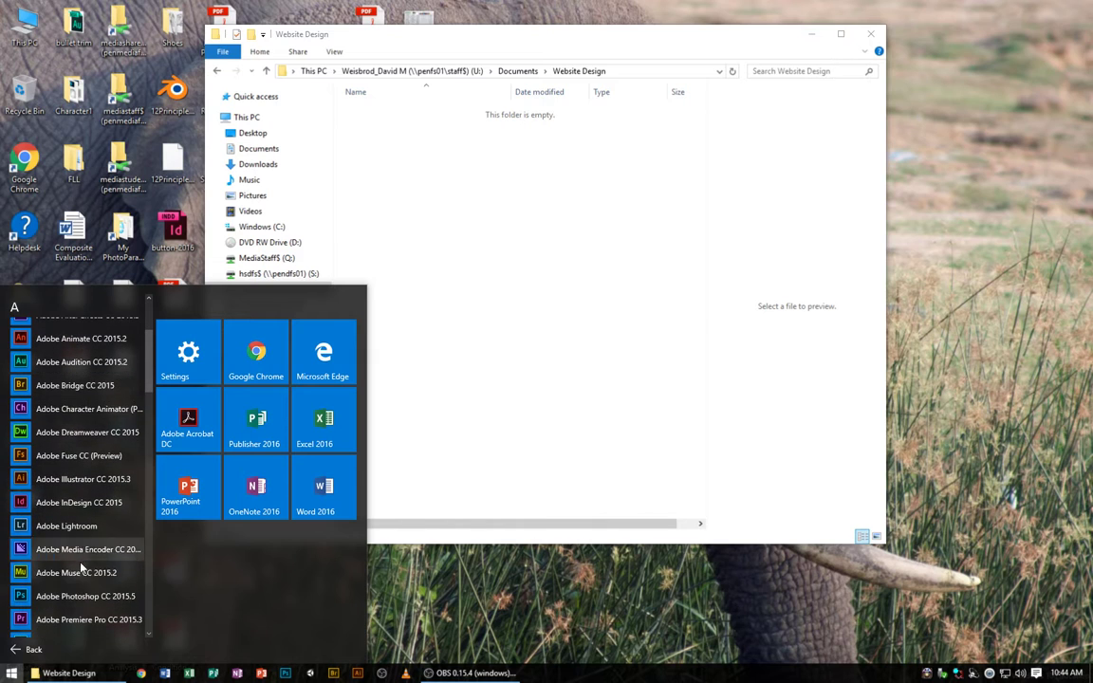
pyautogui.click(82, 581)
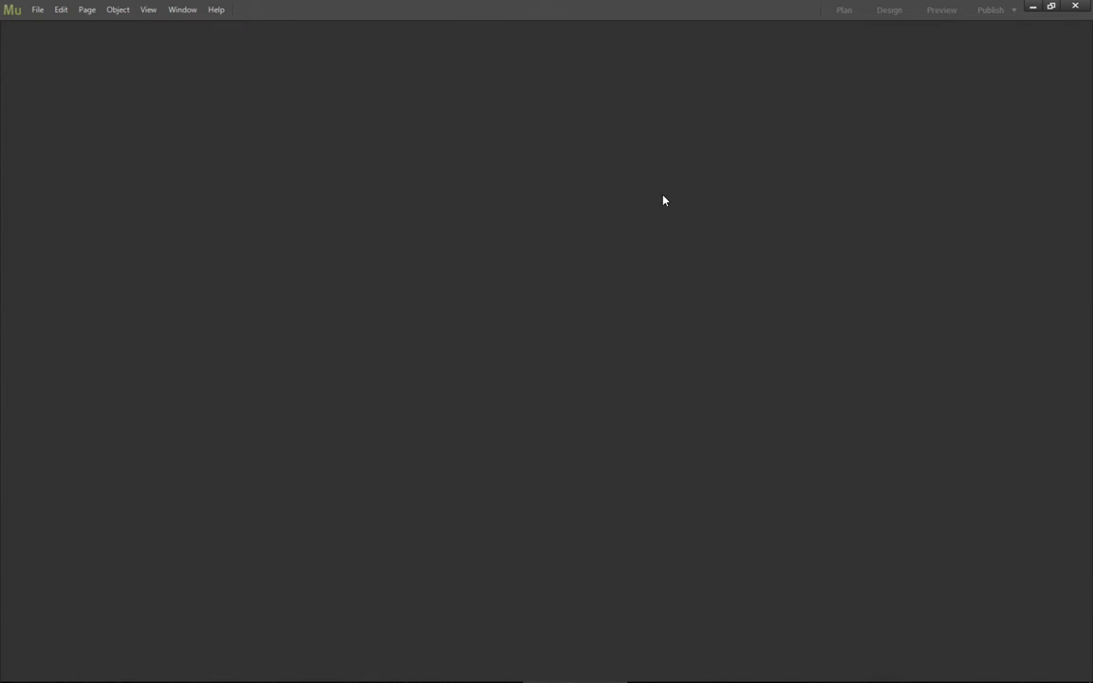
pyautogui.click(1052, 6)
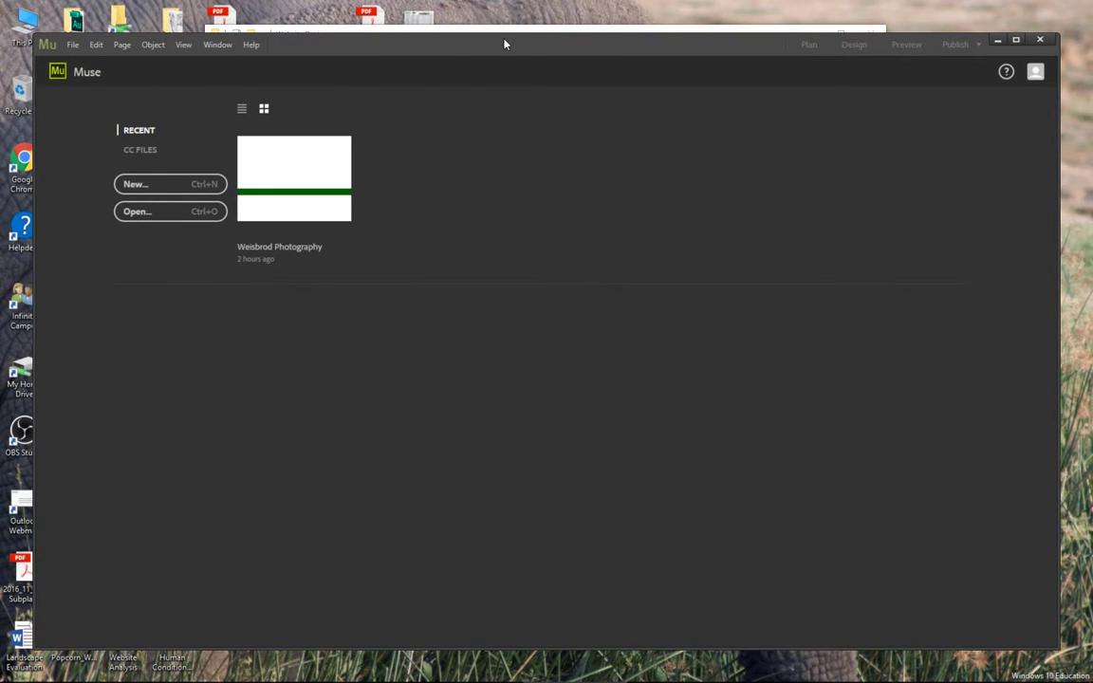
pyautogui.moveTo(505, 45); pyautogui.dragTo(499, 26)
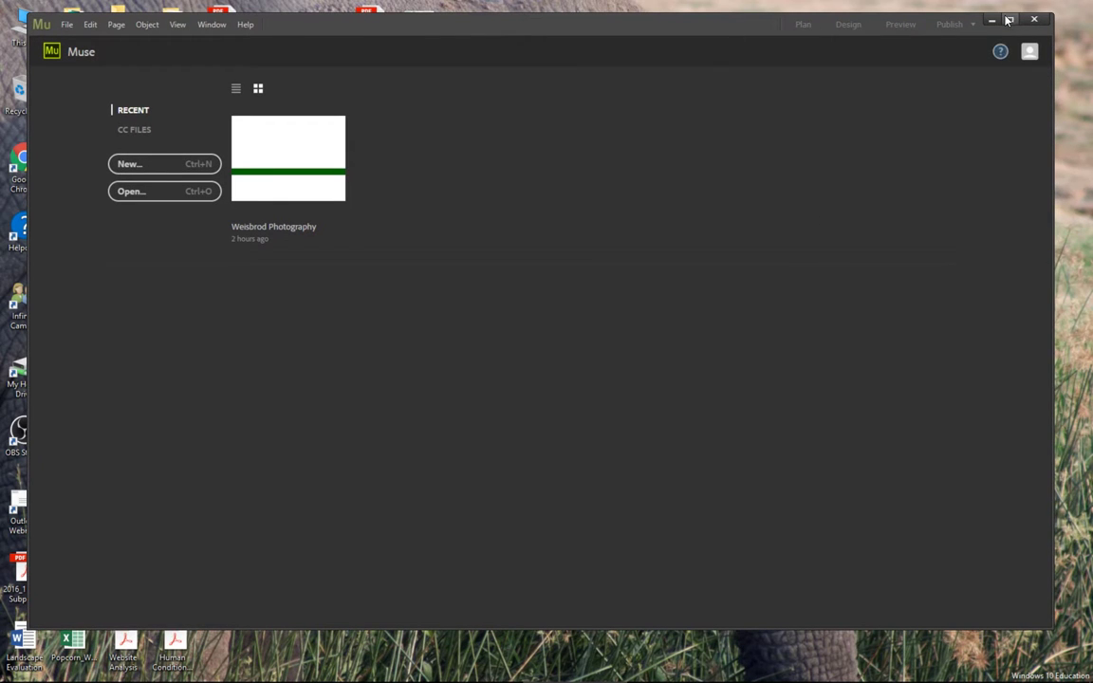
pyautogui.click(1009, 19)
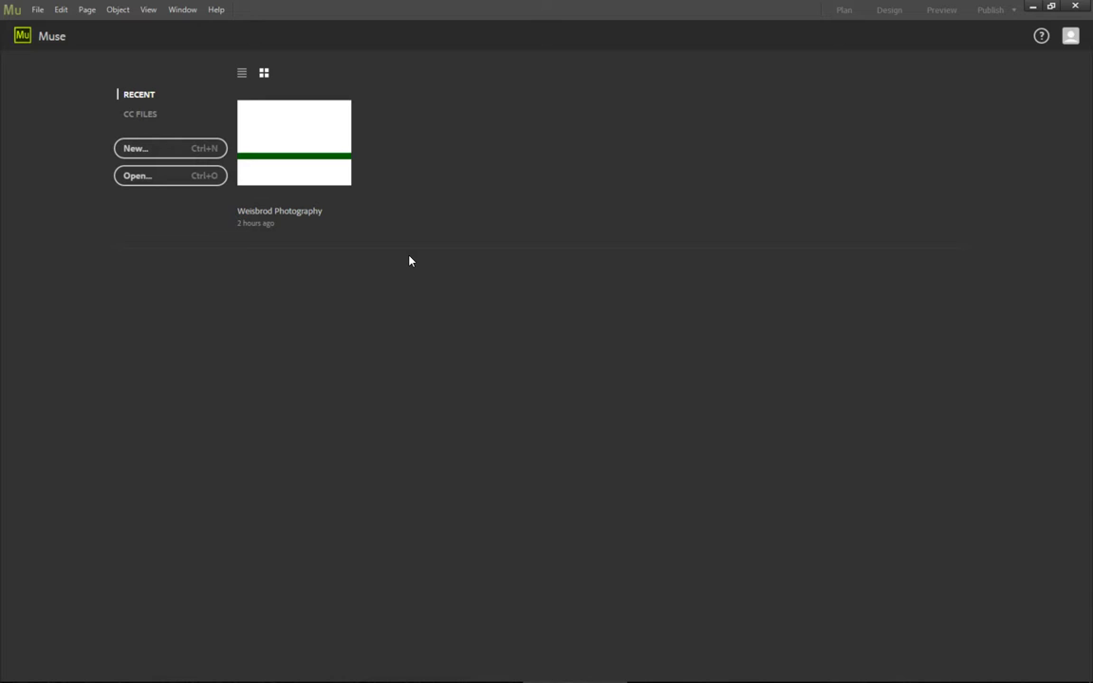
# Create a new Fluid Width site with 1 column and a maximum page width of 960, keeping the default advanced settings
pyautogui.click(199, 157)
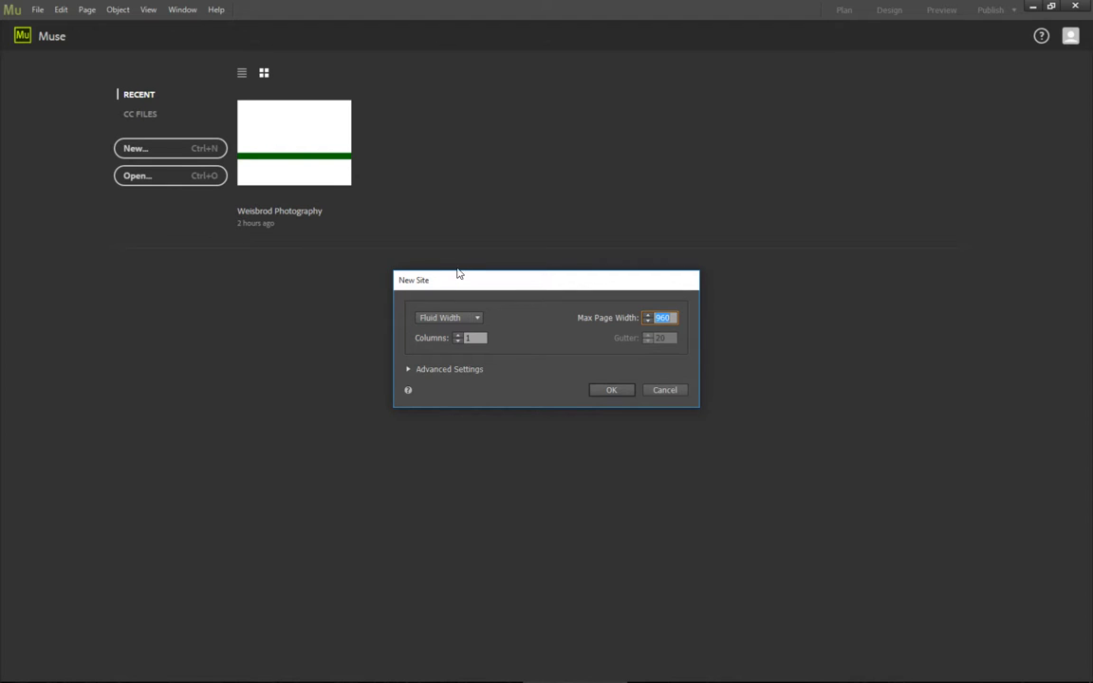
pyautogui.moveTo(460, 282); pyautogui.dragTo(462, 176)
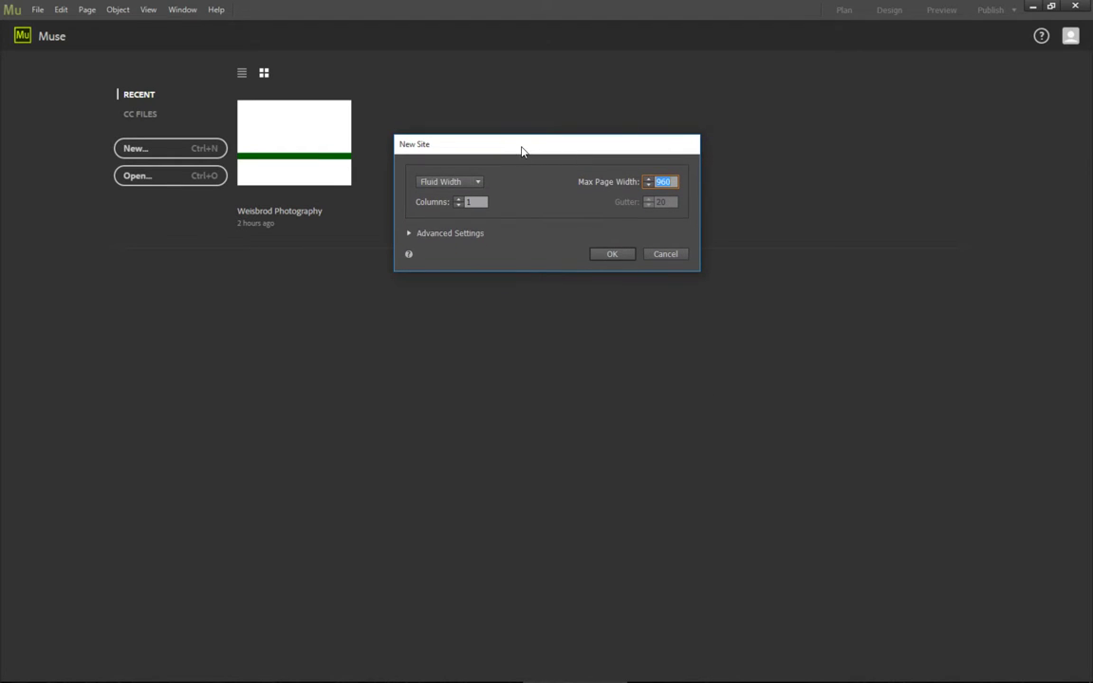
pyautogui.moveTo(520, 149); pyautogui.dragTo(521, 197)
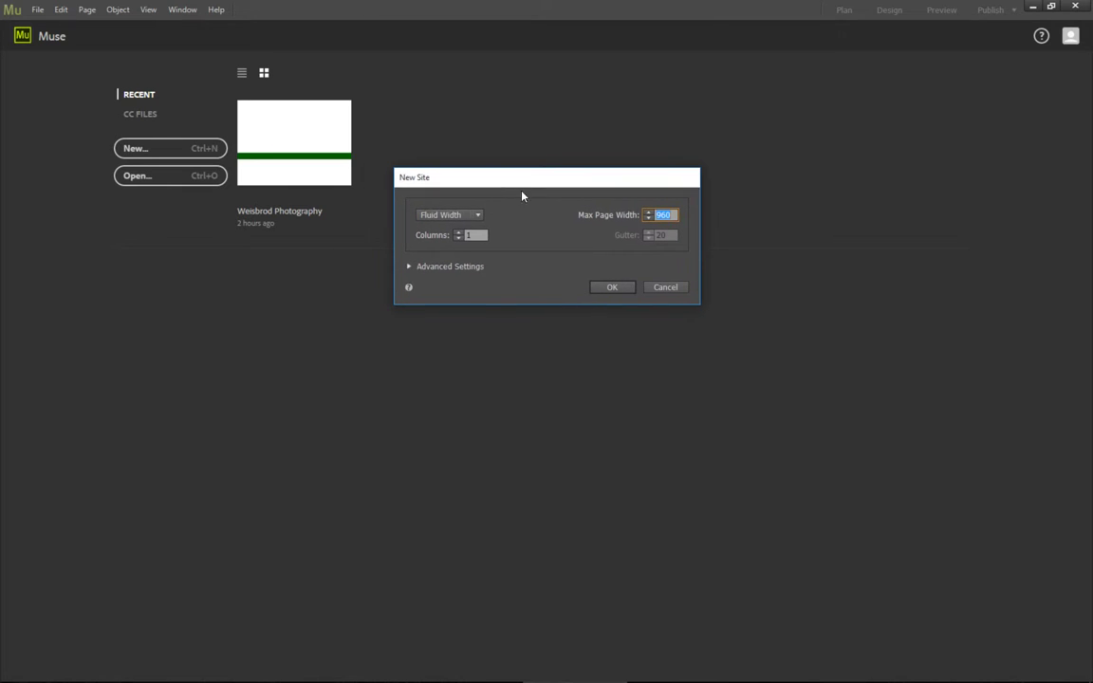
pyautogui.click(408, 266)
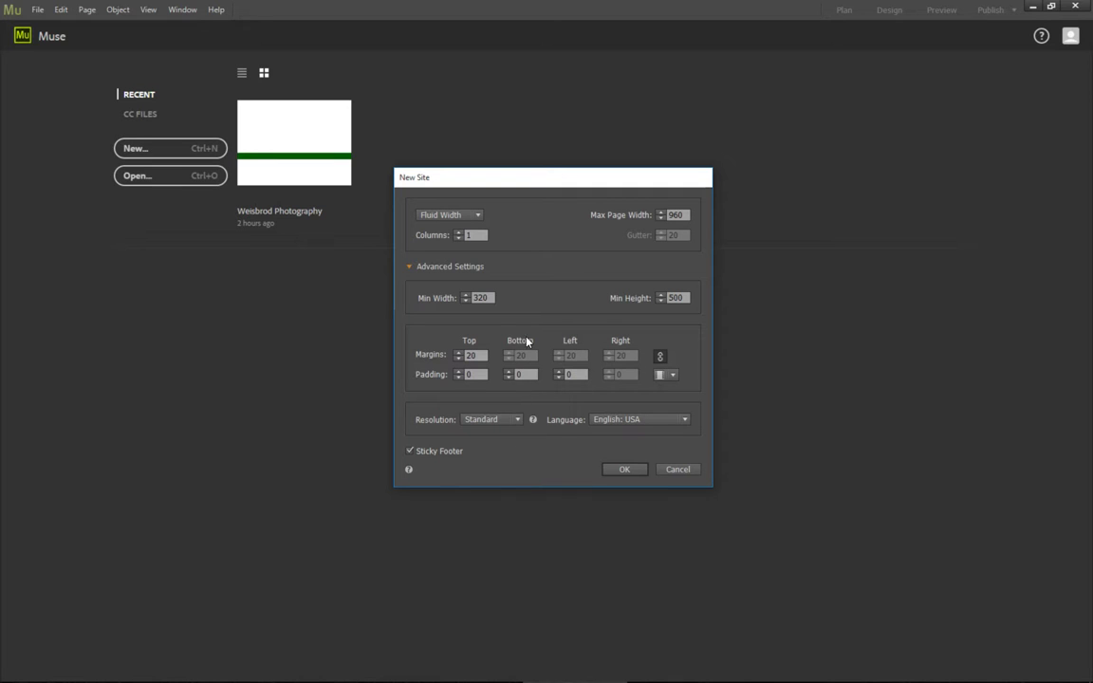
pyautogui.click(470, 213)
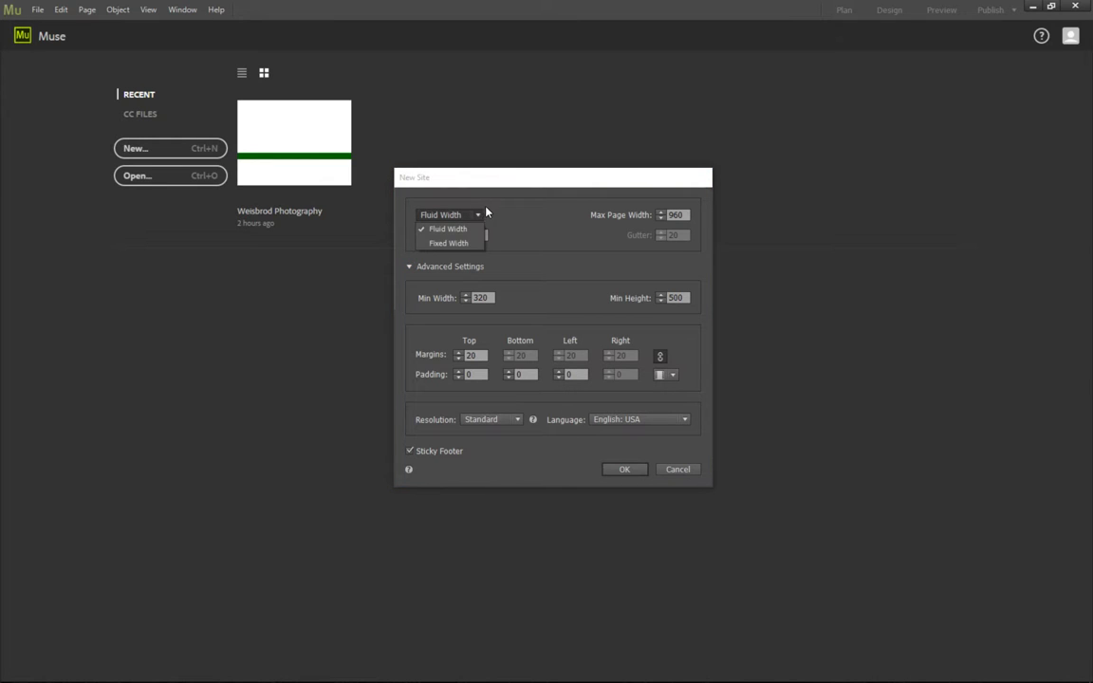
pyautogui.click(481, 213)
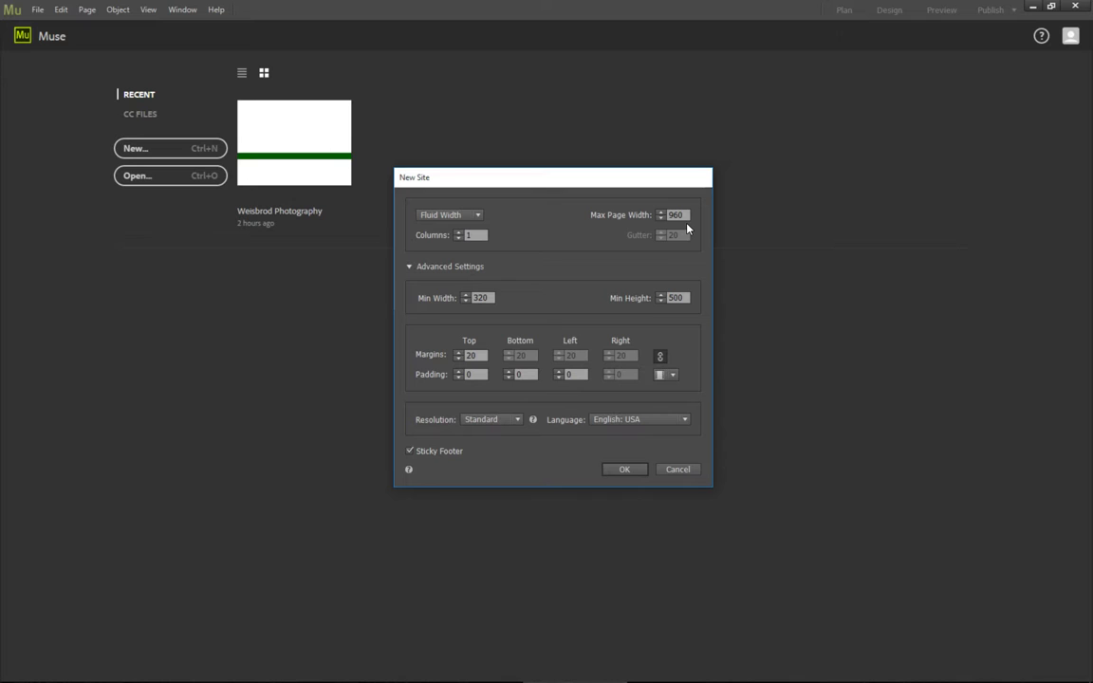
pyautogui.click(453, 237)
pyautogui.click(624, 470)
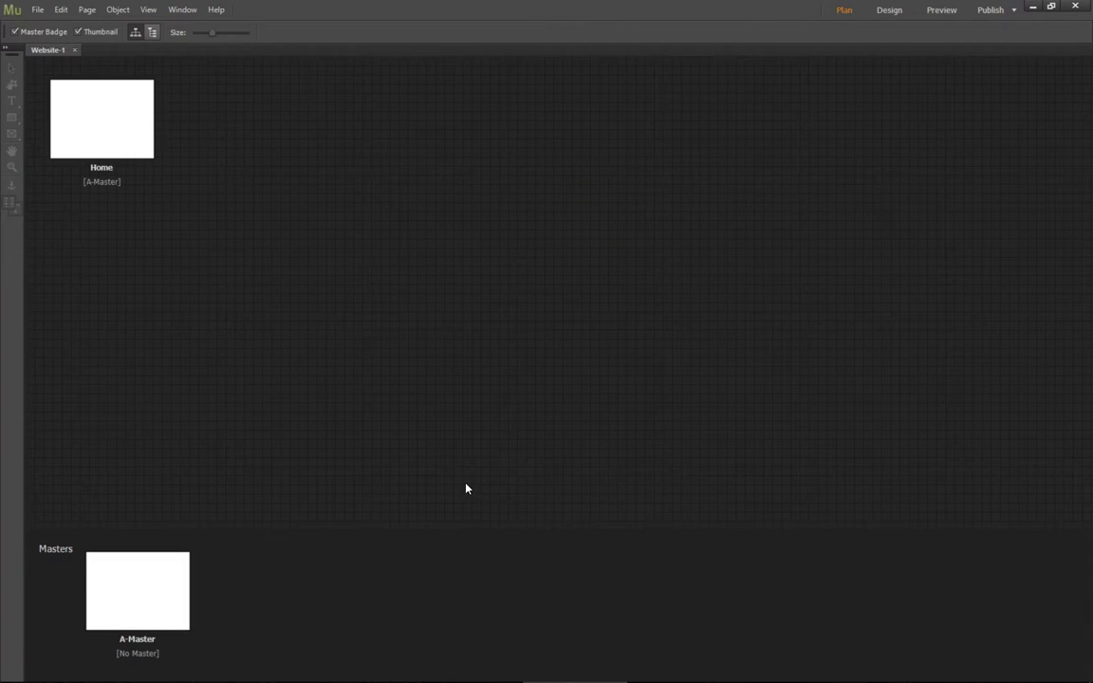
# Save the site as "Weisbrods TShirts" in the Website Design folder in Documents and check the saved file there
pyautogui.moveTo(99, 159)
pyautogui.click(38, 11)
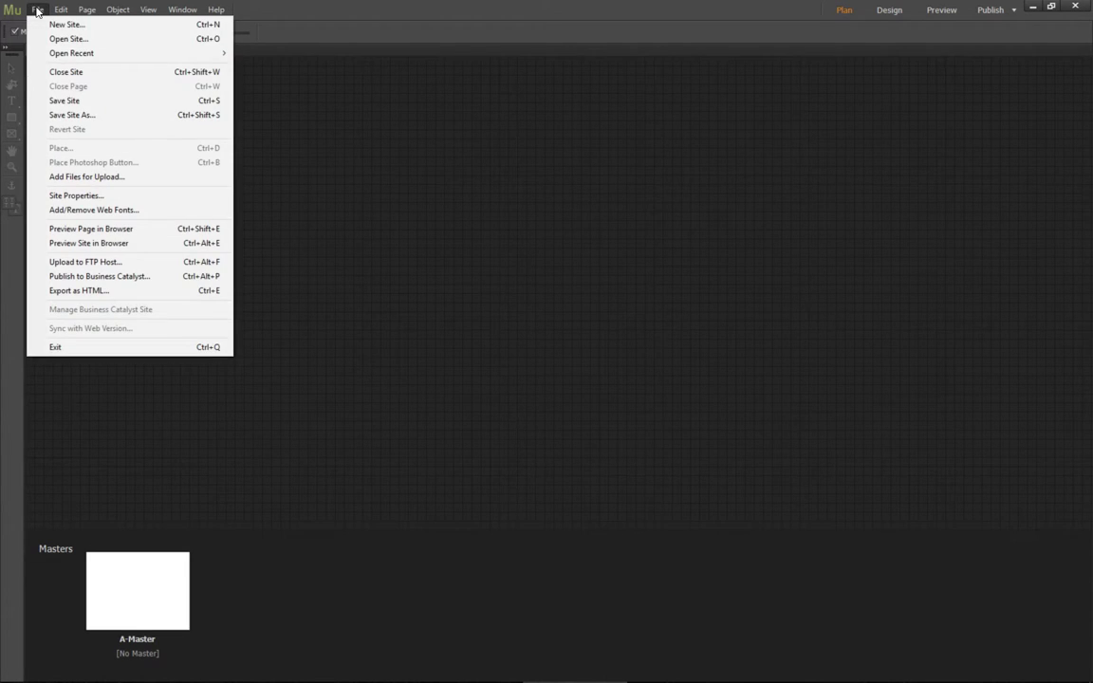
pyautogui.click(67, 114)
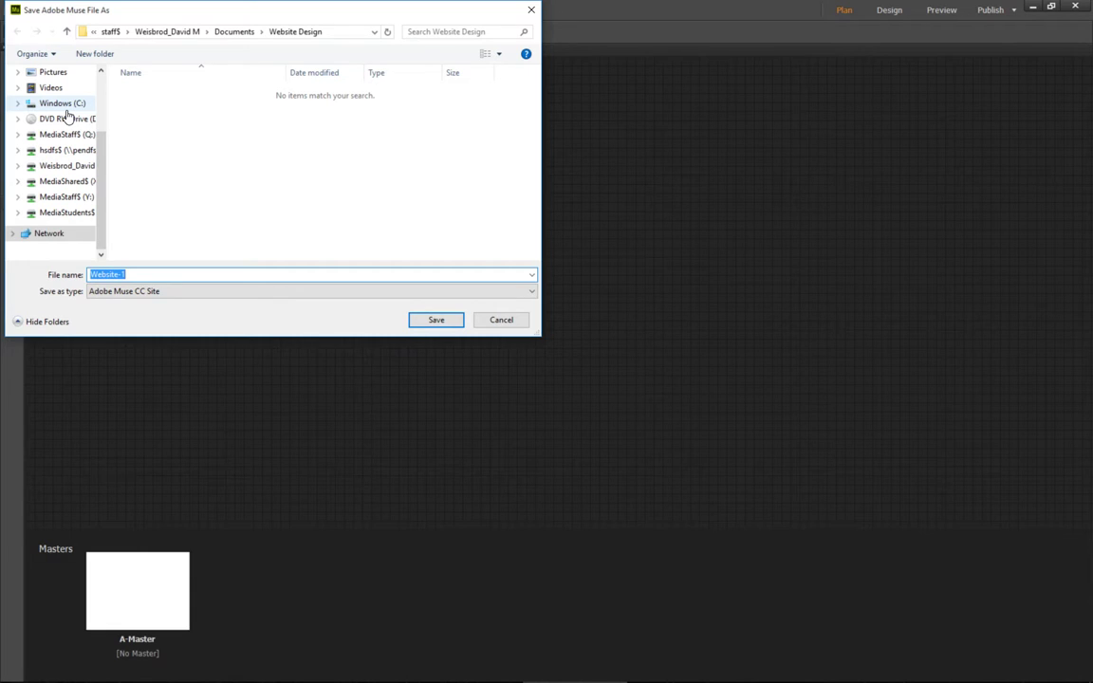
pyautogui.write('Weisbrods TShirts')
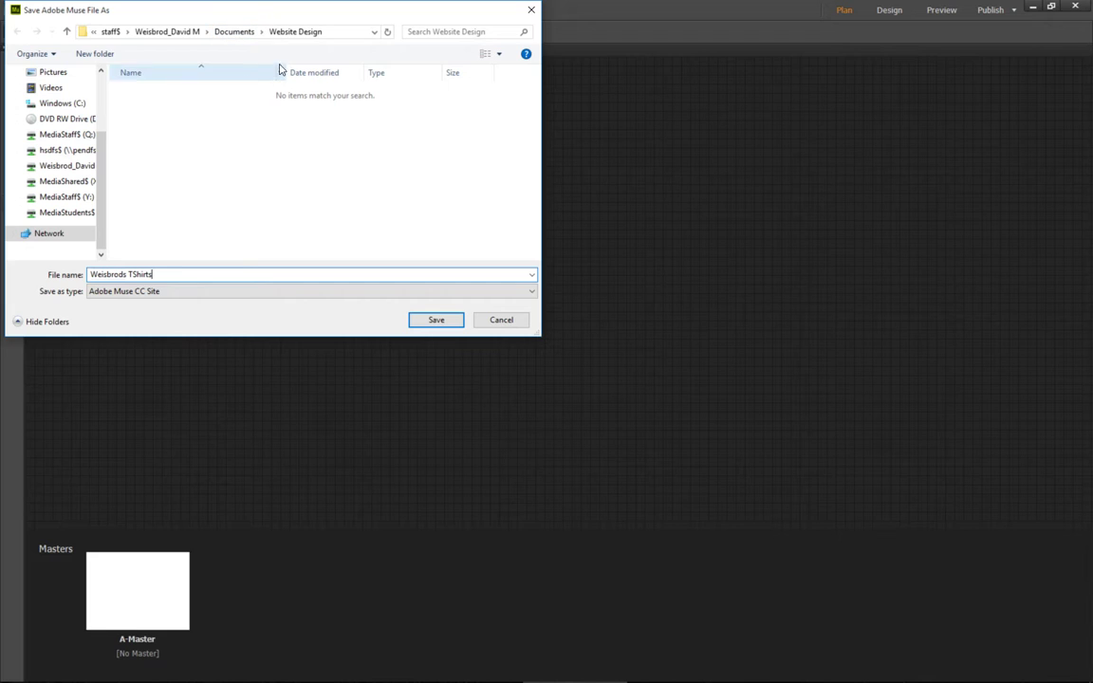
pyautogui.click(239, 34)
pyautogui.scroll(-5, 176, 171)
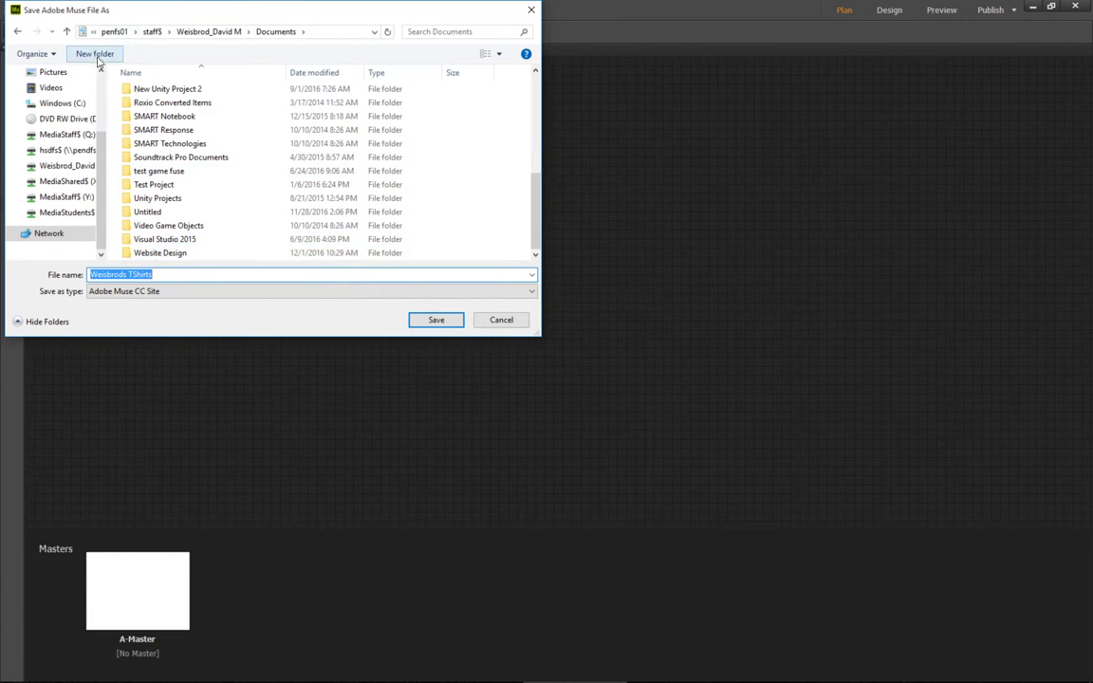
pyautogui.doubleClick(183, 254)
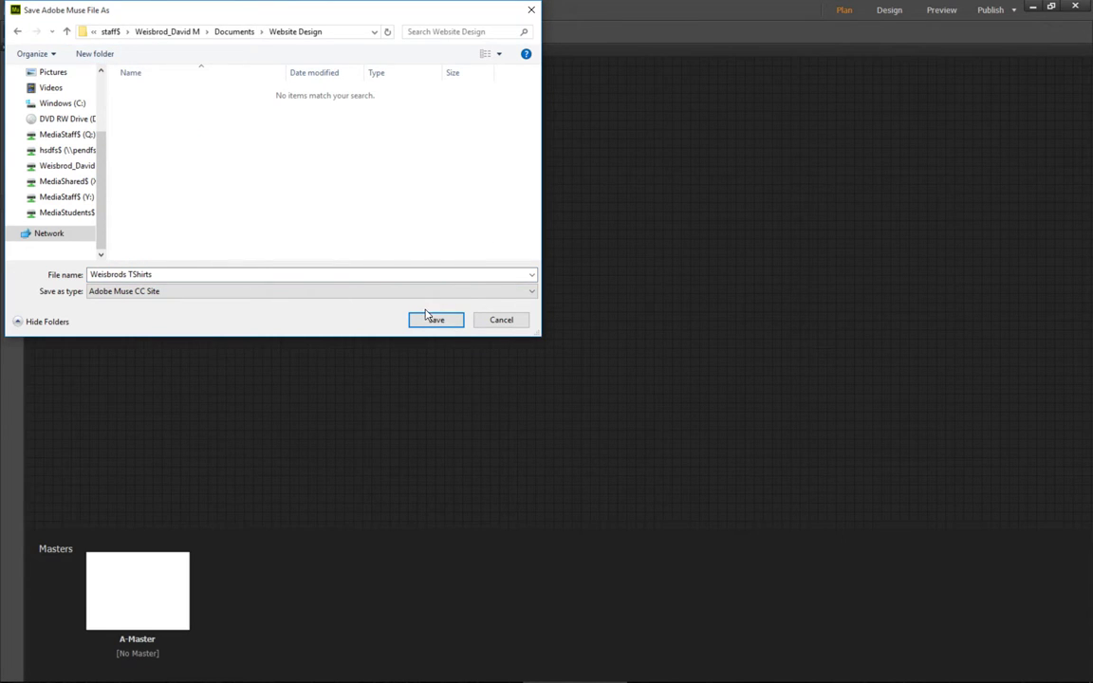
pyautogui.click(429, 320)
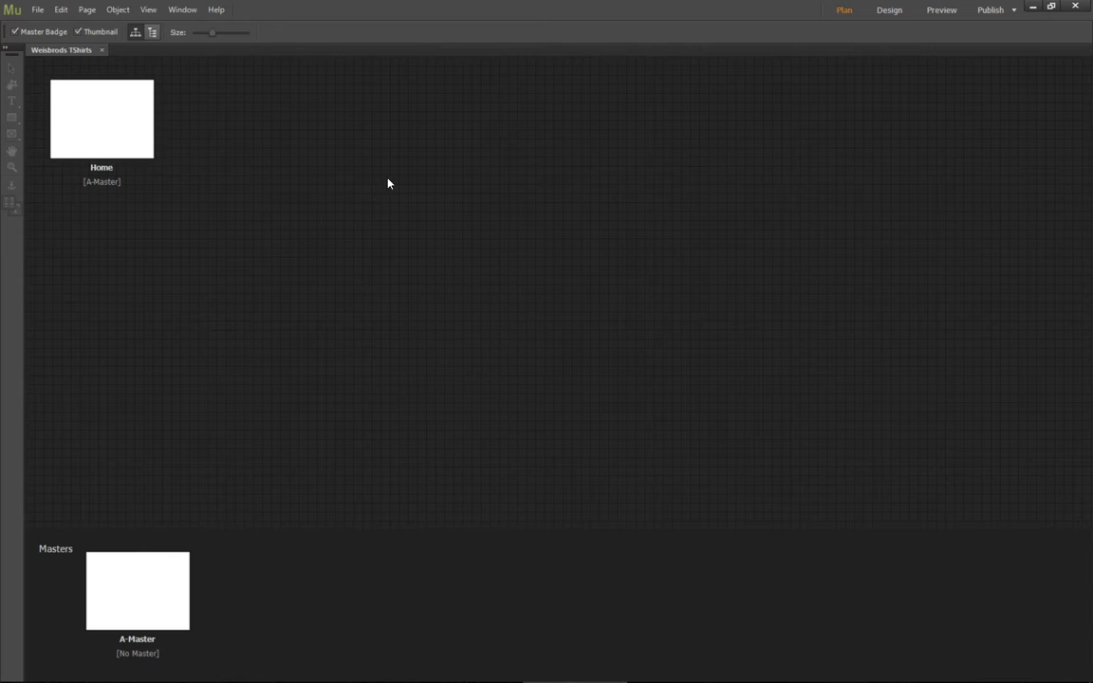
pyautogui.click(66, 668)
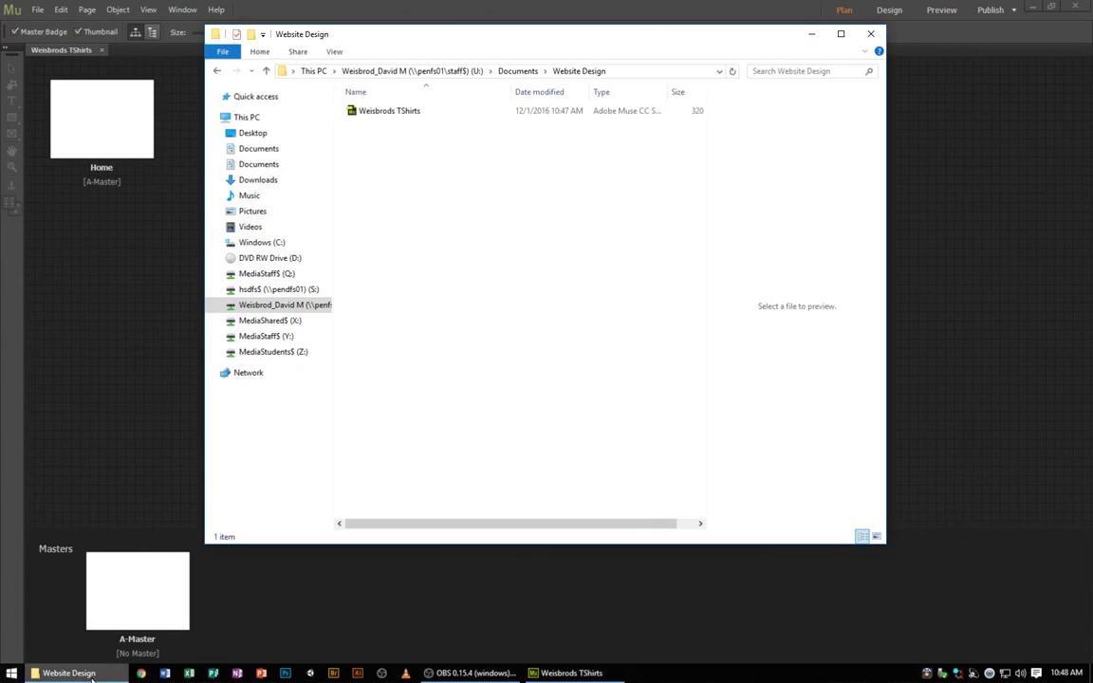
pyautogui.moveTo(443, 35); pyautogui.dragTo(456, 99)
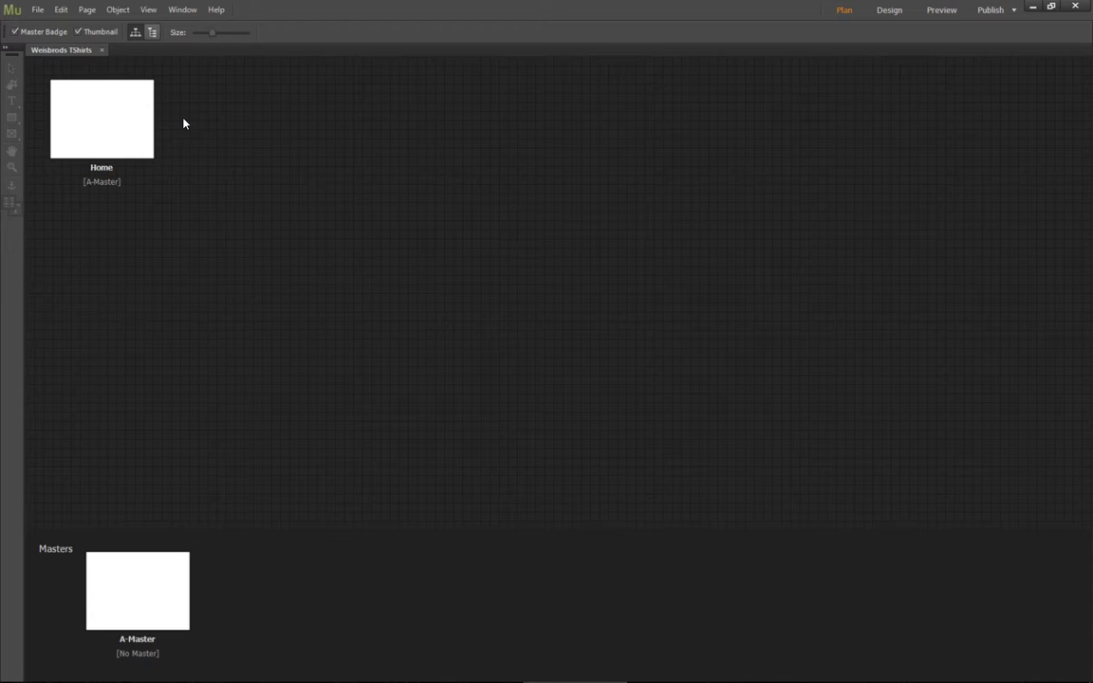
# Add three top-level pages after Home, named Mens, Womens and Kids
pyautogui.moveTo(152, 126)
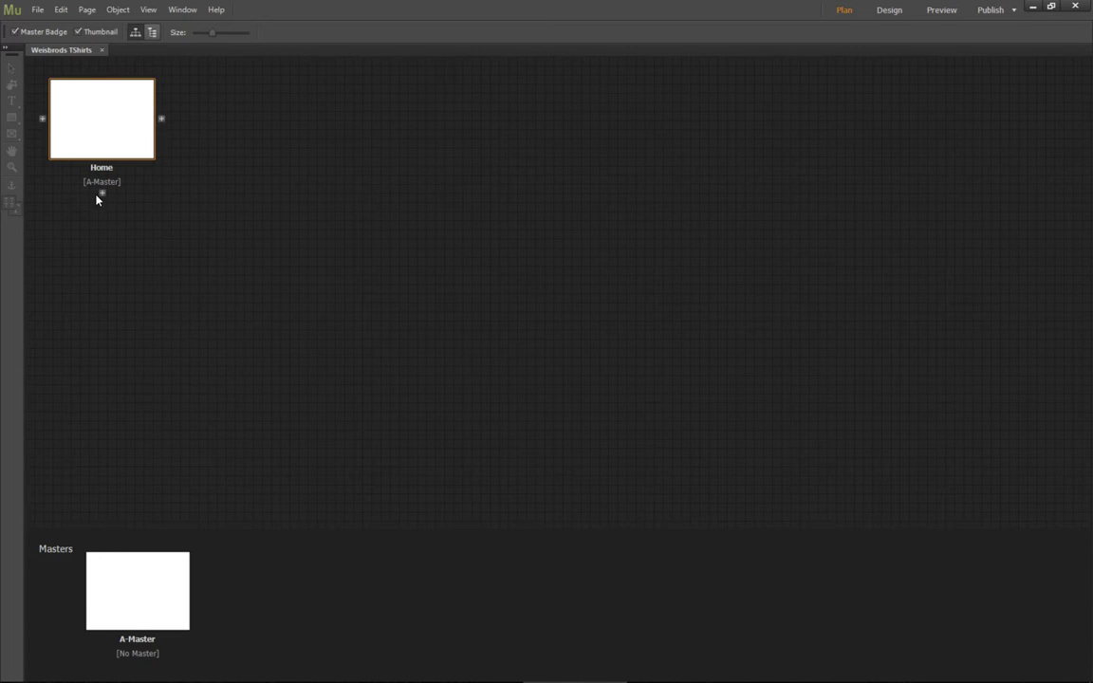
pyautogui.click(161, 120)
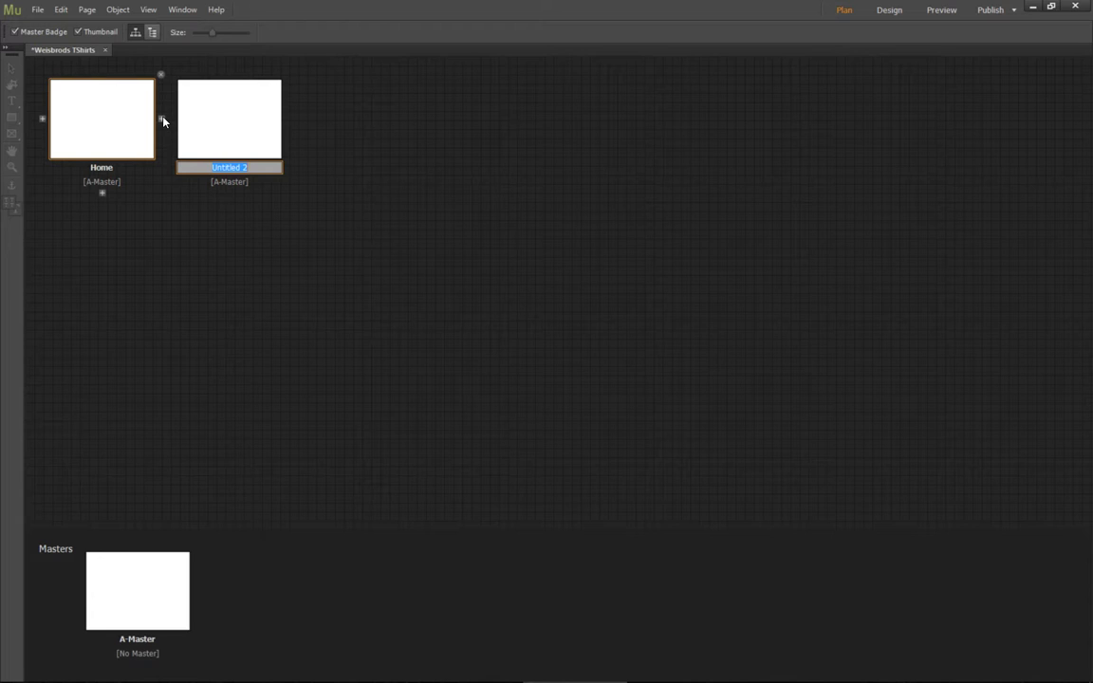
pyautogui.write('Mens')
pyautogui.press('Return')
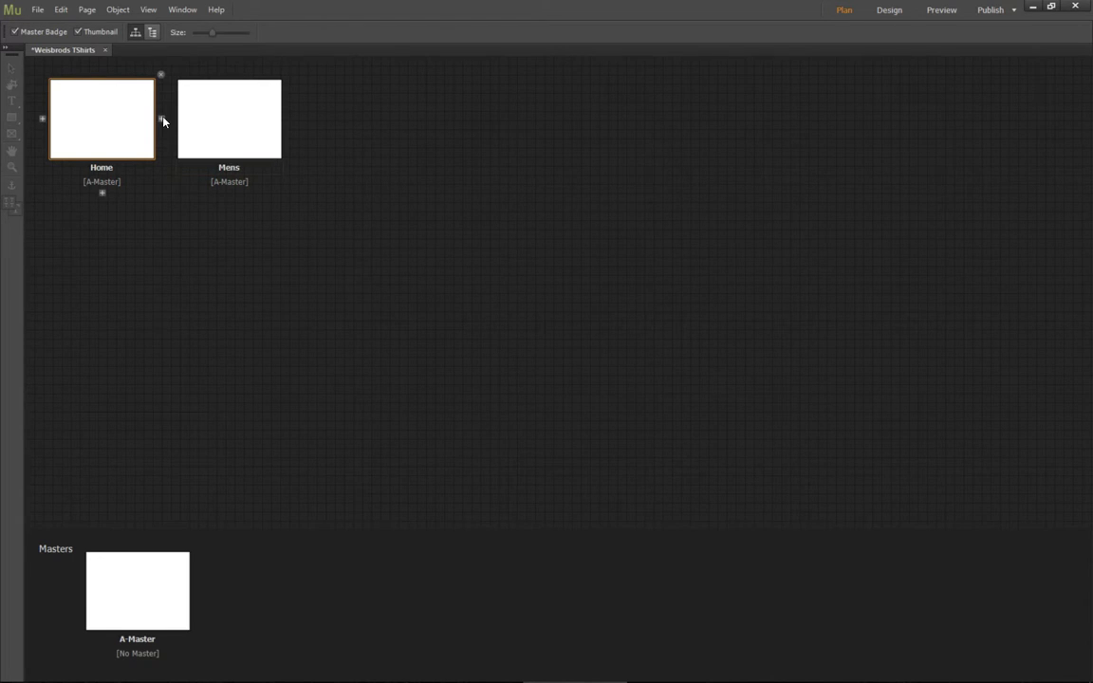
pyautogui.click(289, 118)
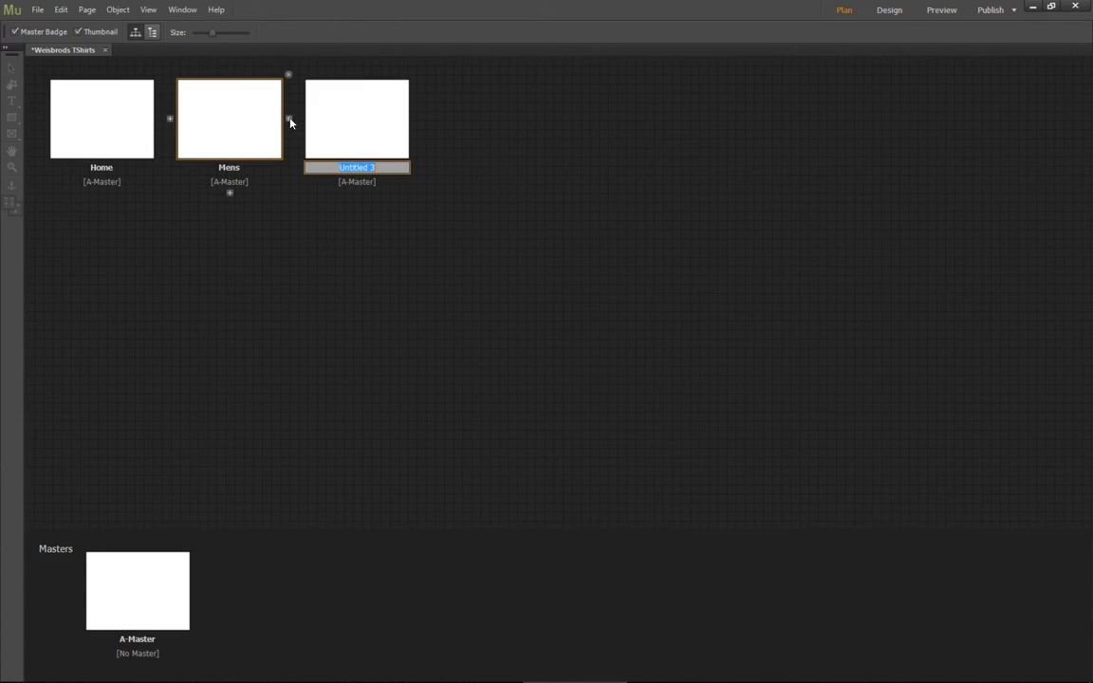
pyautogui.write('Womens')
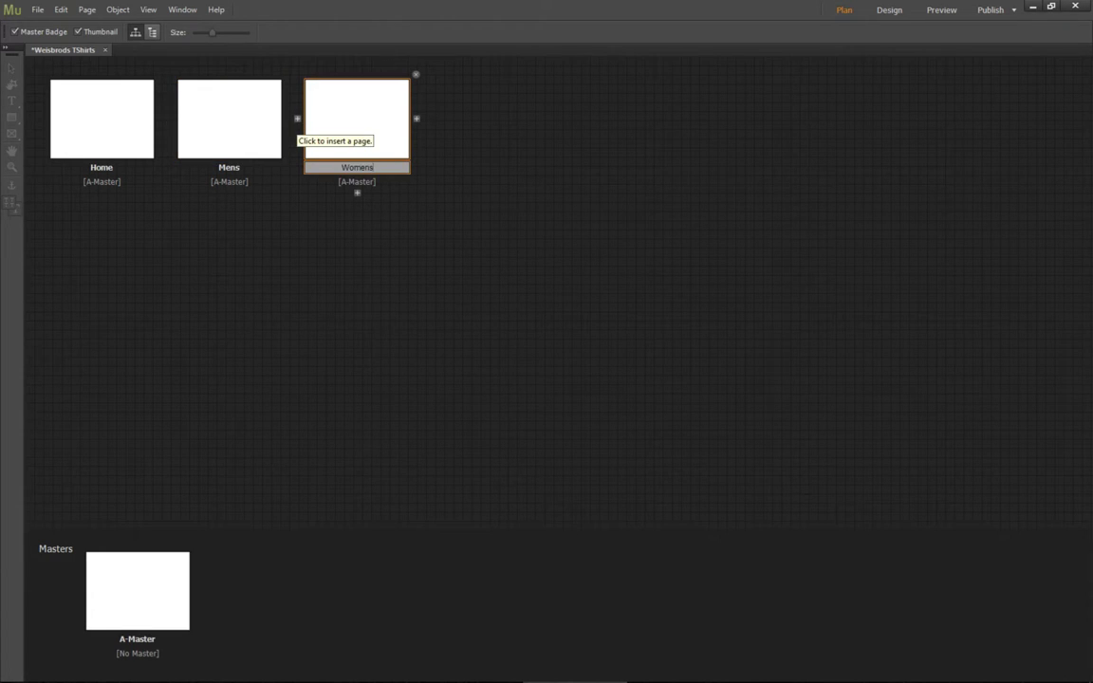
pyautogui.press('Return')
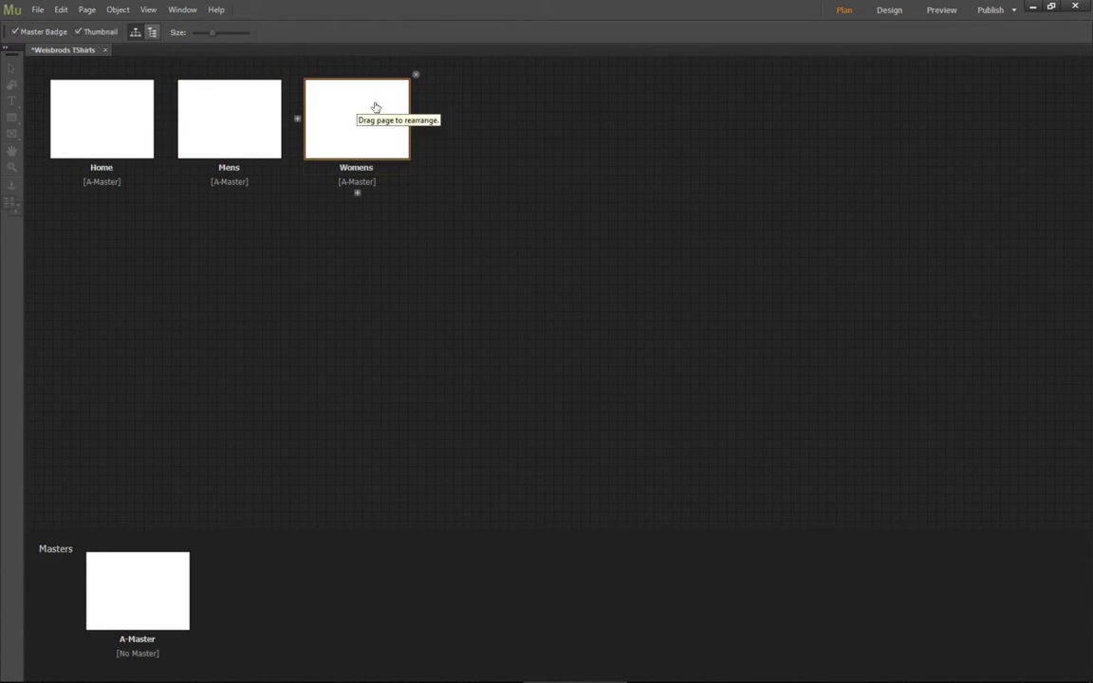
pyautogui.click(415, 120)
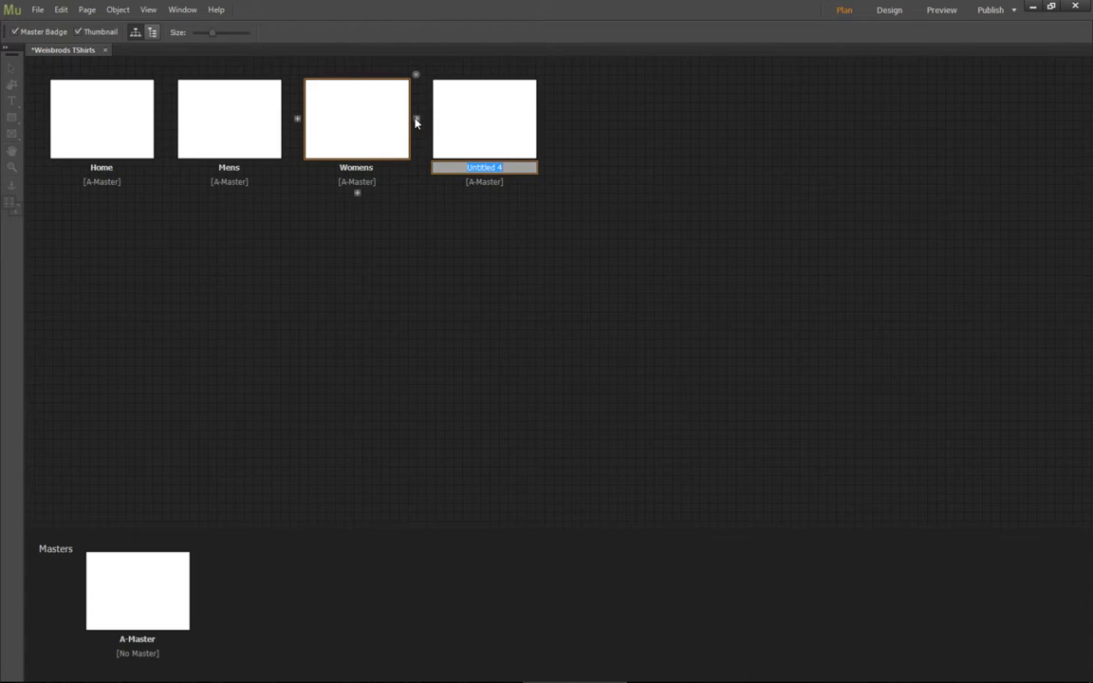
pyautogui.press('BackSpace')
pyautogui.write('Kids')
pyautogui.press('Return')
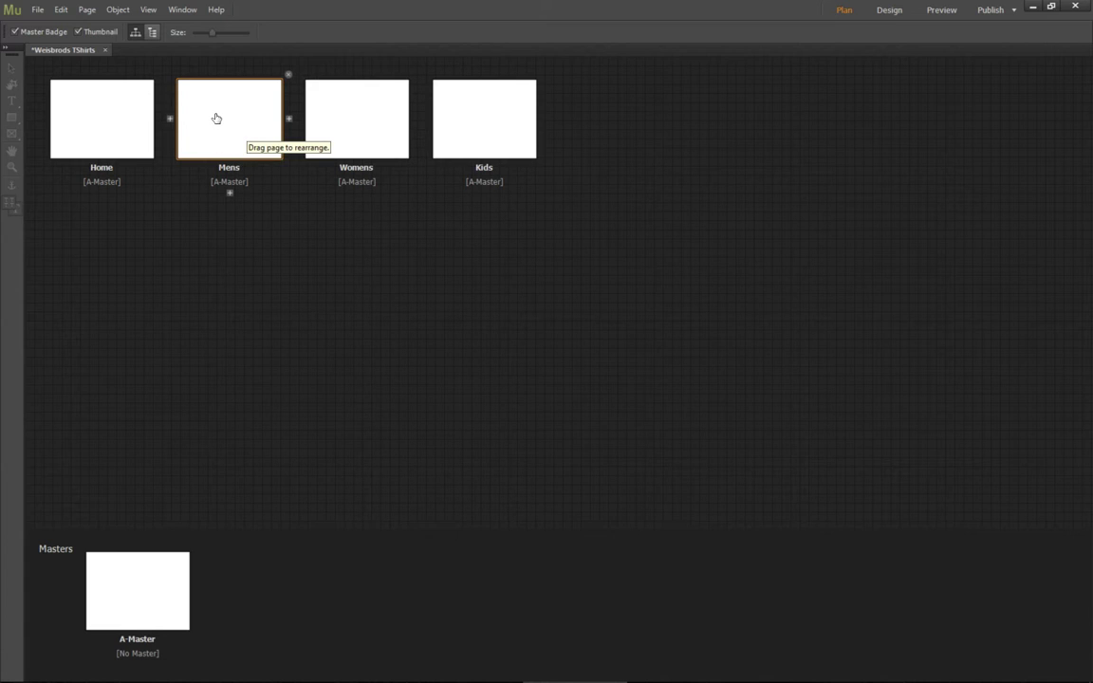
# Add three child pages under Mens, named Mens Hoodies, Mens TShirts and Mens Socks
pyautogui.click(230, 196)
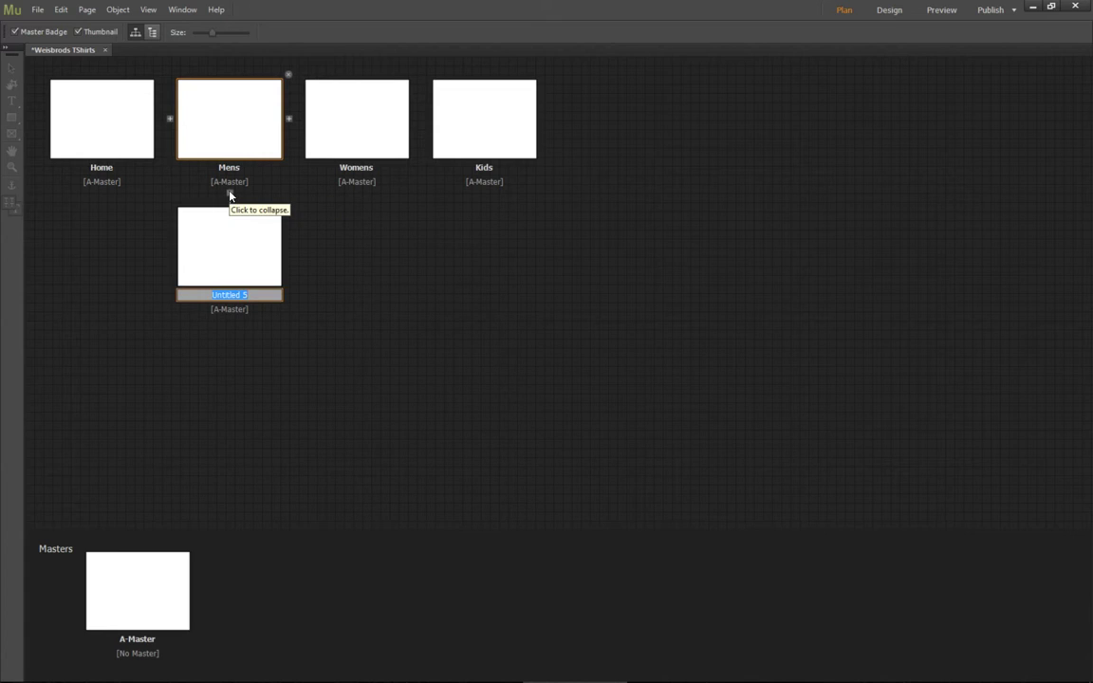
pyautogui.write('Mens Hoodies')
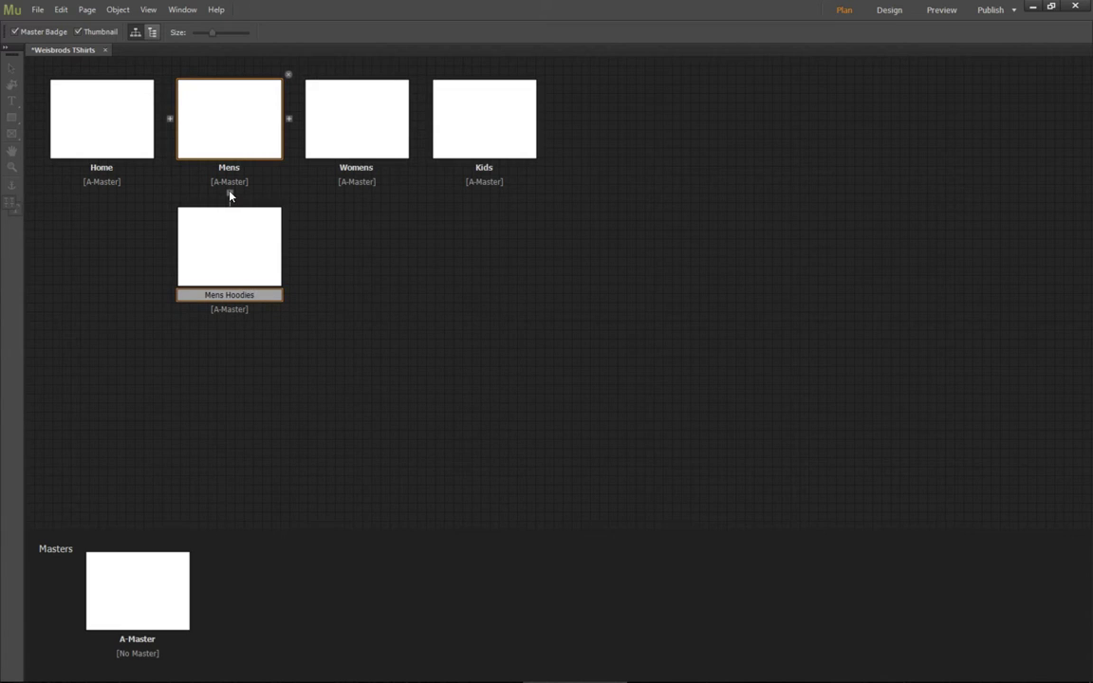
pyautogui.press('Return')
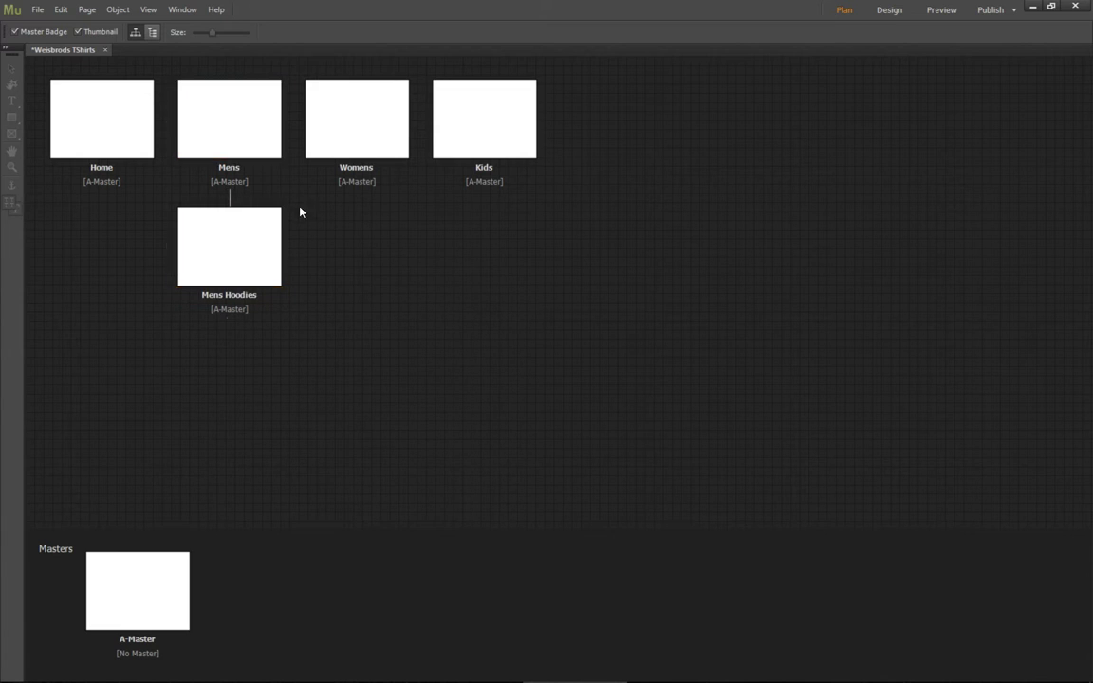
pyautogui.click(288, 247)
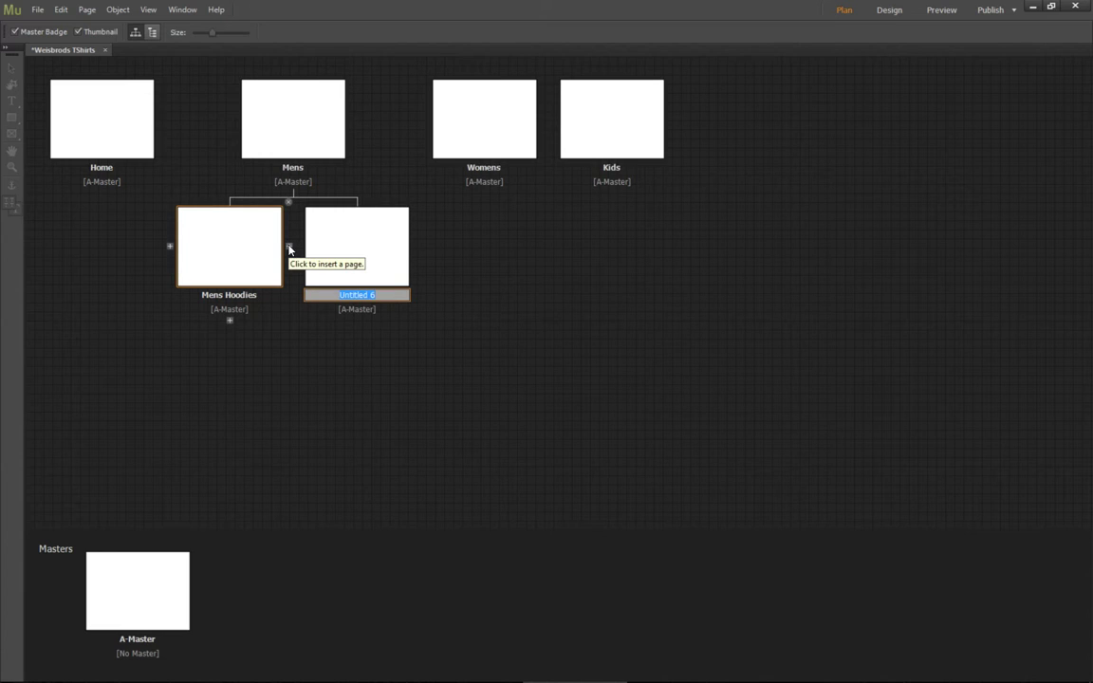
pyautogui.write('Mens TShirts')
pyautogui.press('Return')
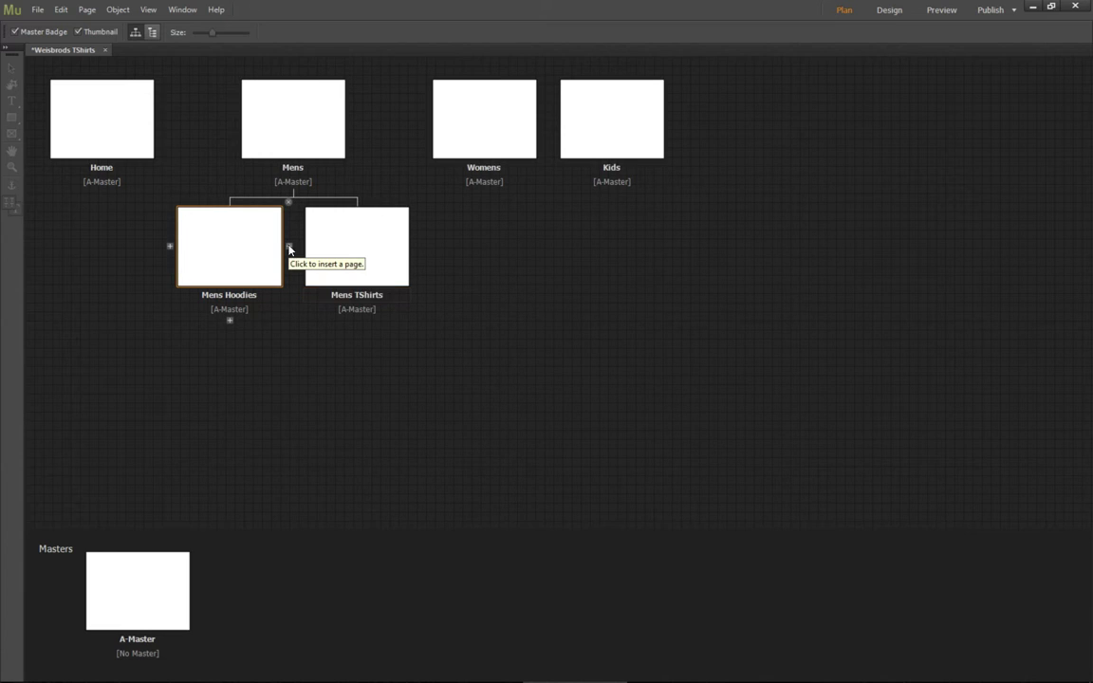
pyautogui.click(383, 236)
pyautogui.click(415, 243)
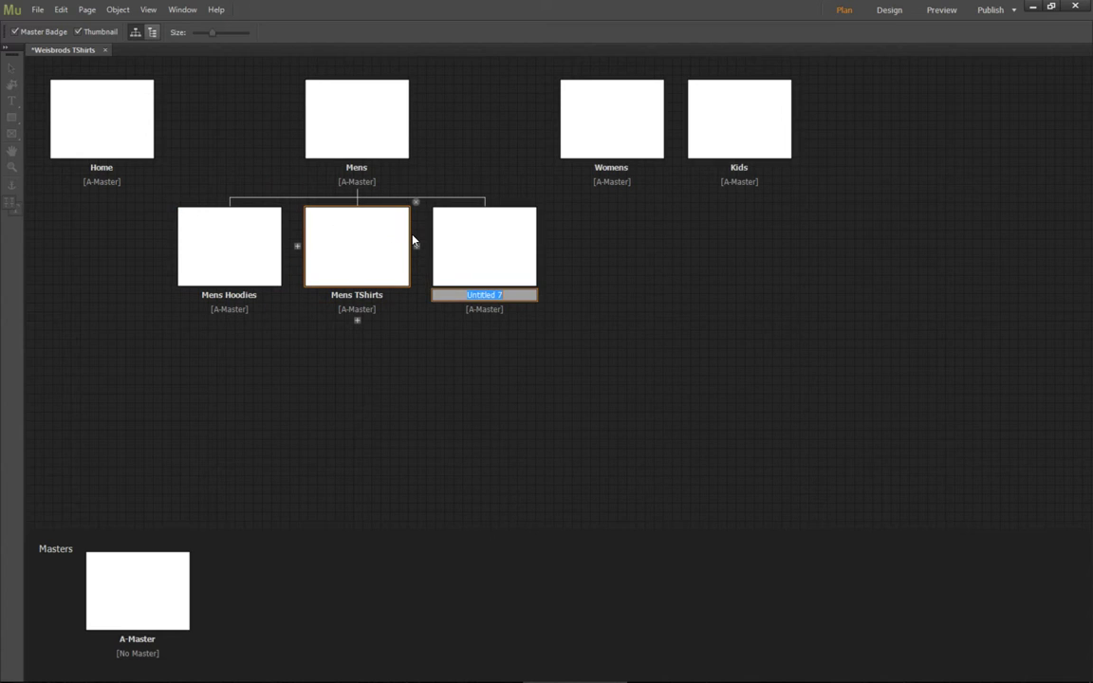
pyautogui.write('Mens Socks')
pyautogui.press('Return')
pyautogui.click(520, 244)
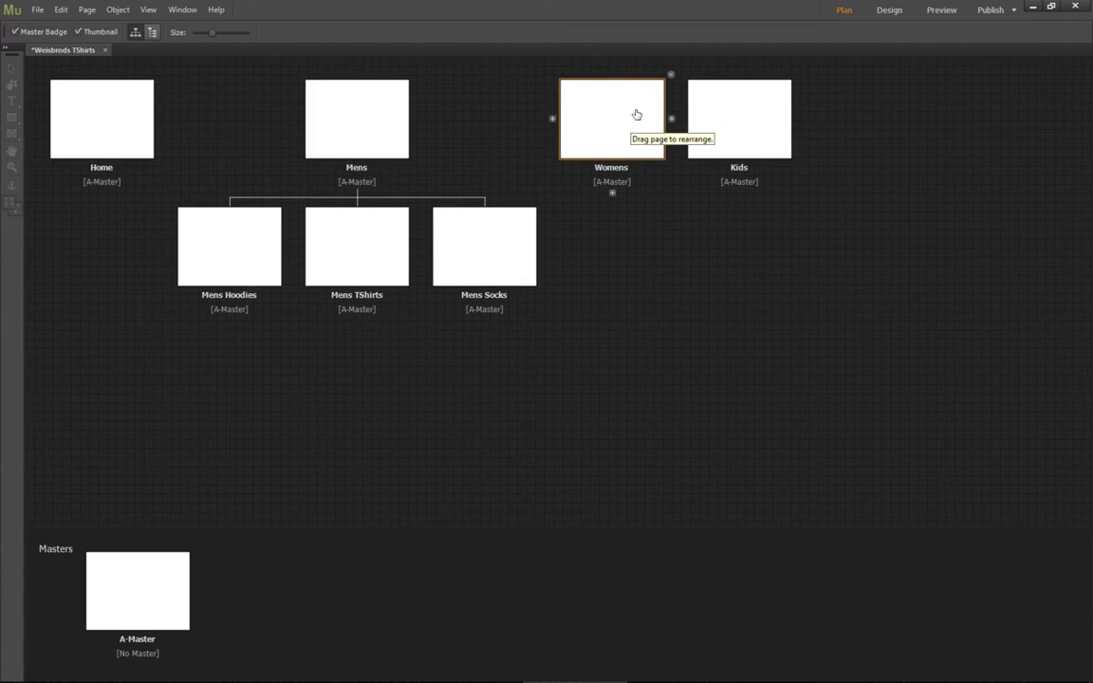
# Add three child pages under Womens, named Womens Hoodies, Womens TShirts and Womens Socks
pyautogui.click(612, 193)
pyautogui.write('W')
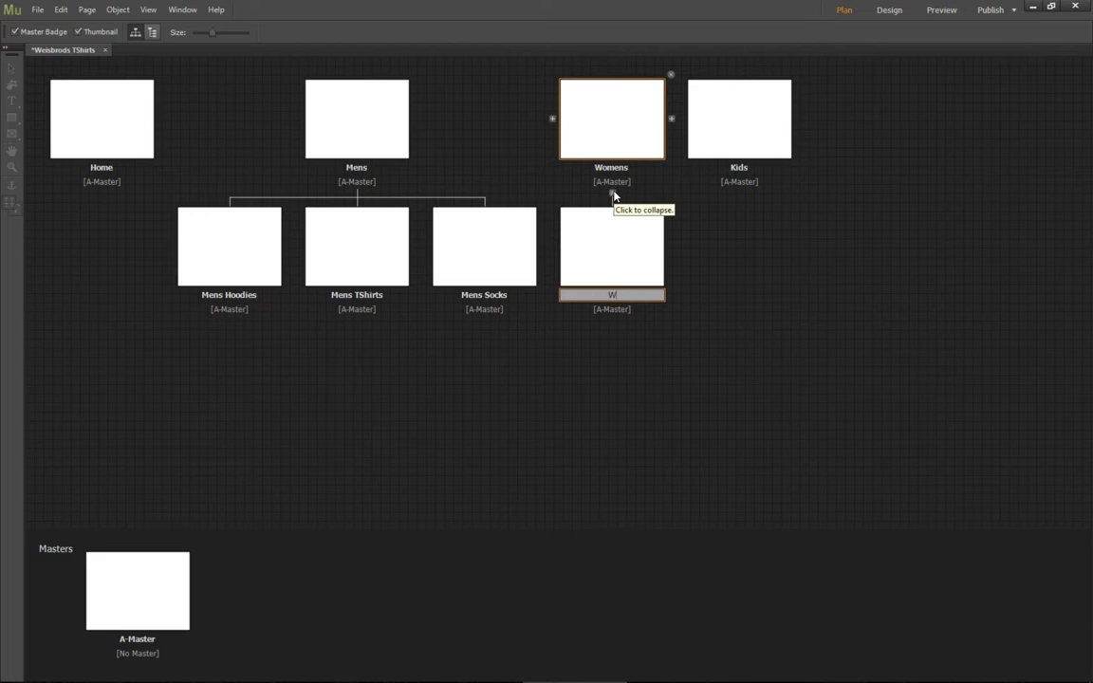
pyautogui.write('omens Hoodies')
pyautogui.press('Return')
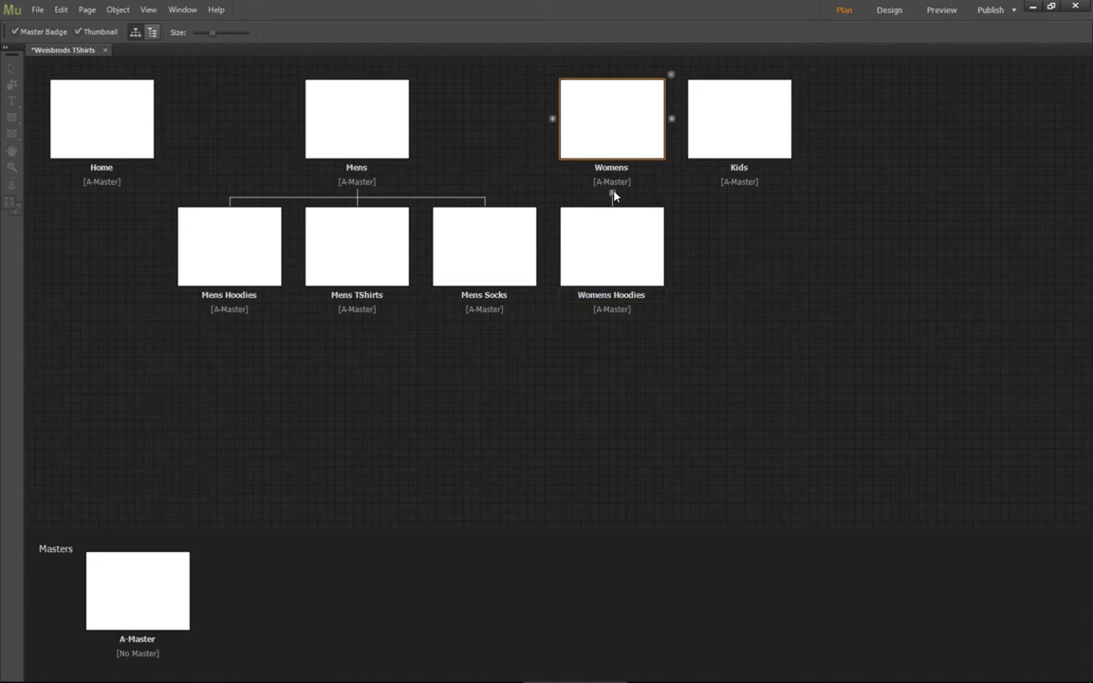
pyautogui.click(672, 246)
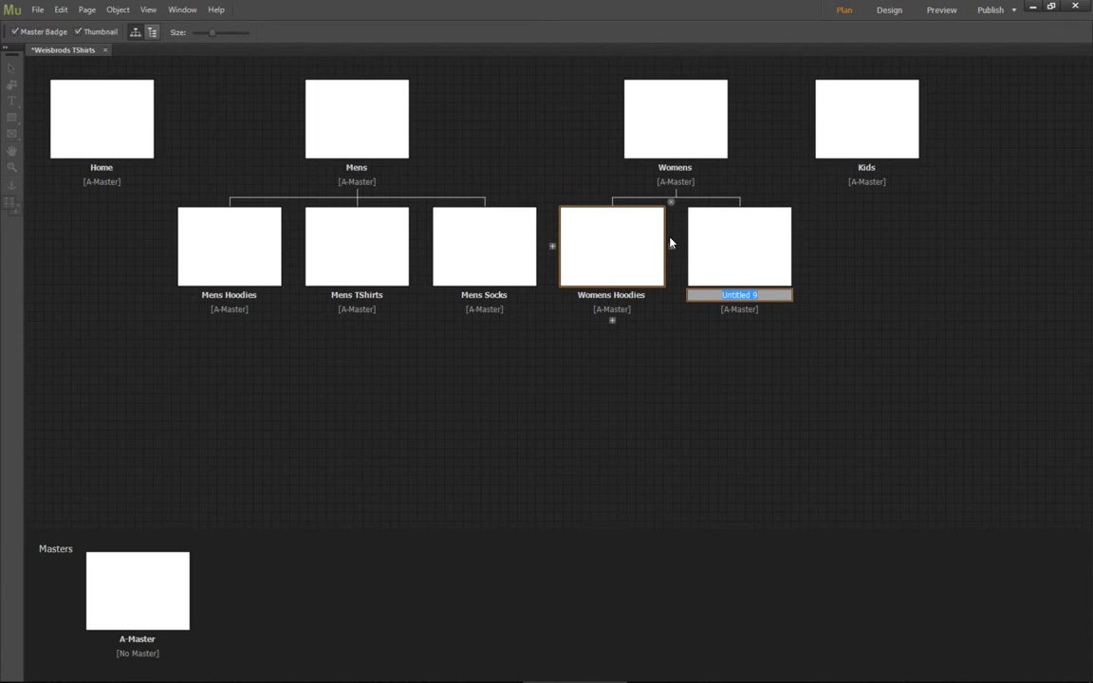
pyautogui.write('Womens TShirts')
pyautogui.press('Return')
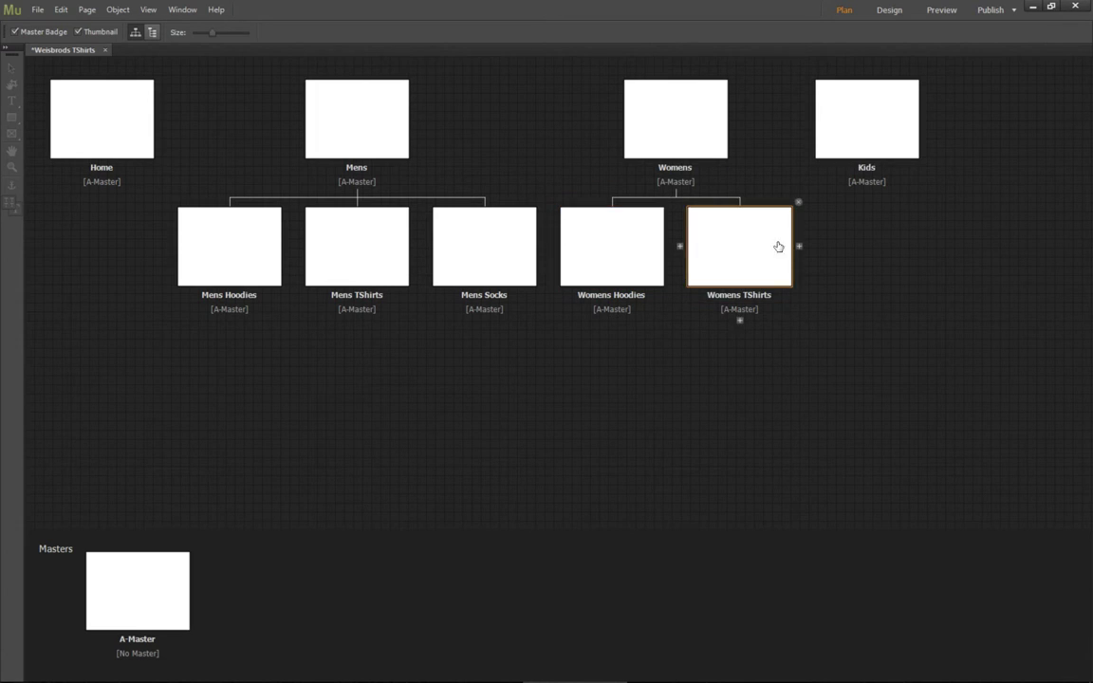
pyautogui.click(799, 247)
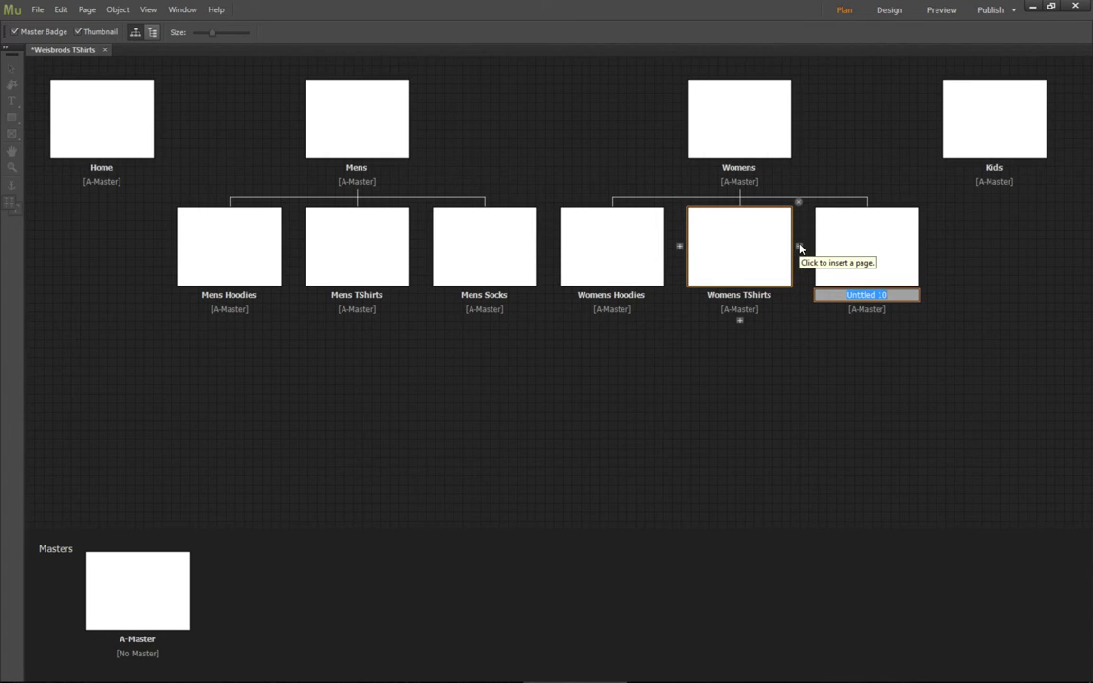
pyautogui.write('Womens Socks')
pyautogui.press('Return')
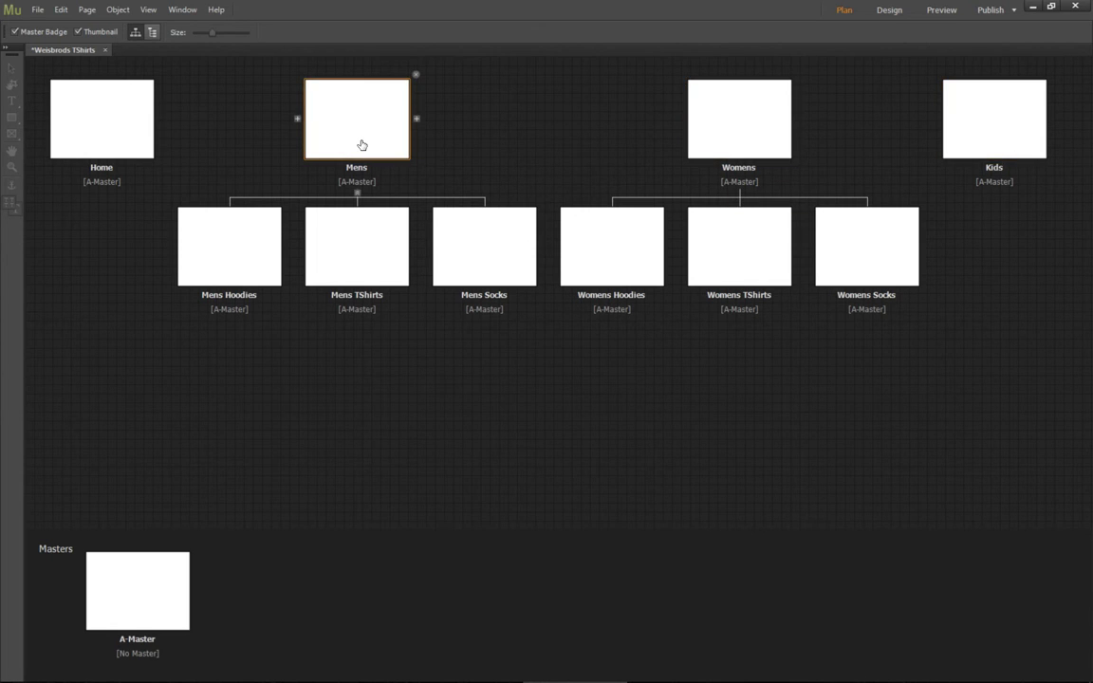
# Collapse the Mens and Womens branches of the site map and add three untitled child pages under Kids
pyautogui.click(358, 195)
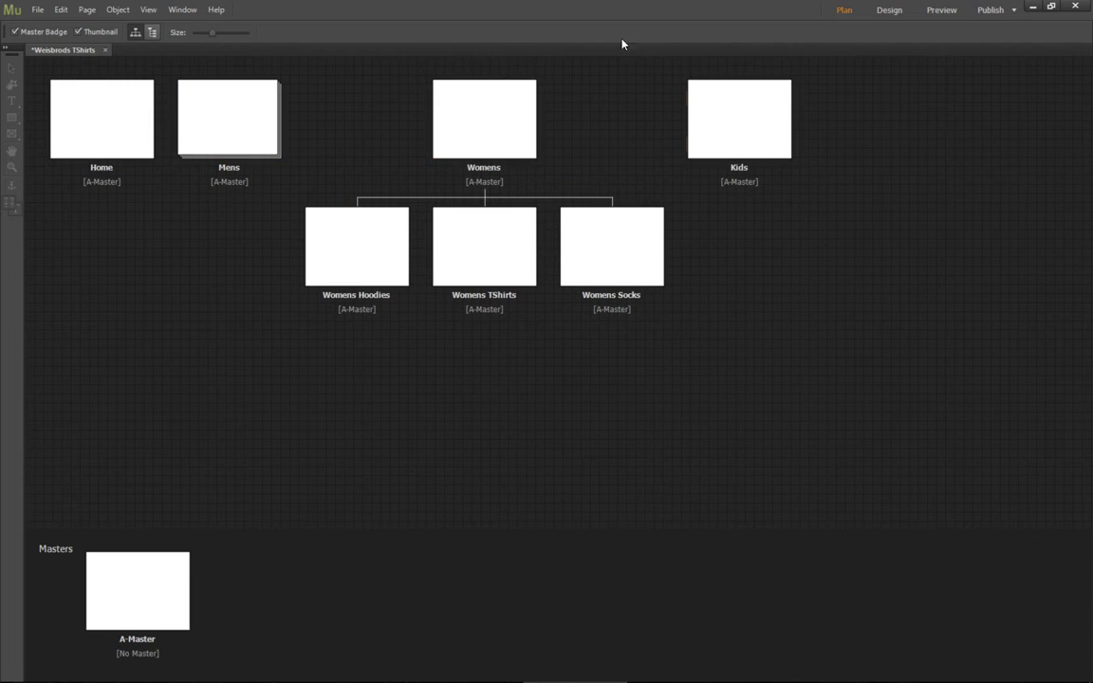
pyautogui.click(485, 194)
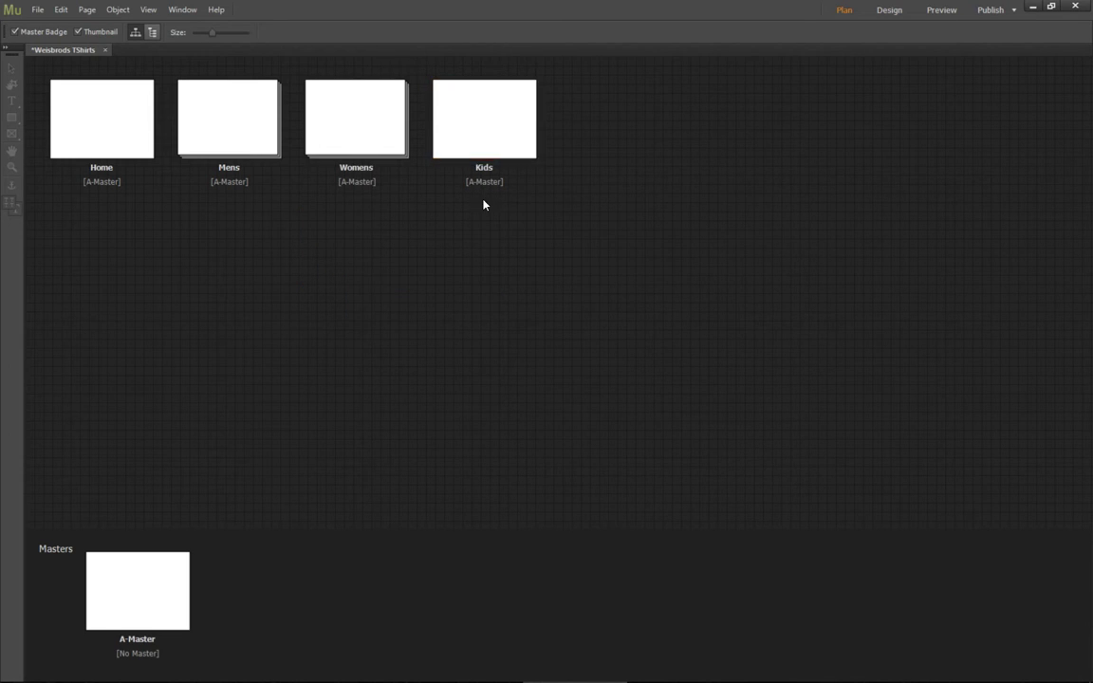
pyautogui.click(485, 194)
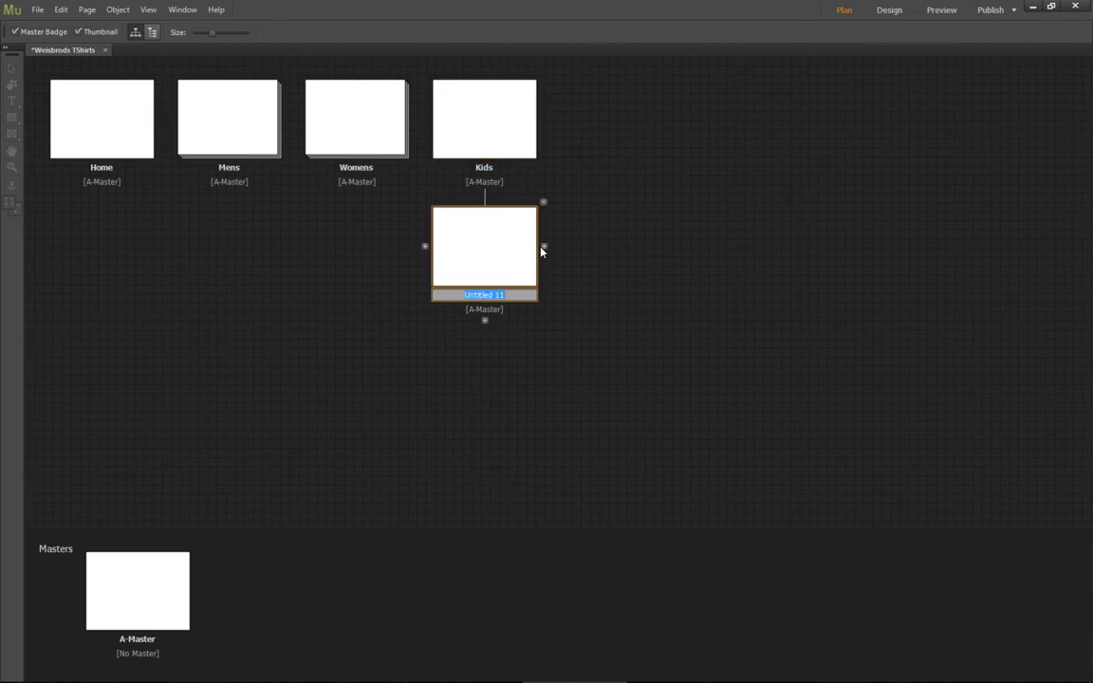
pyautogui.click(545, 248)
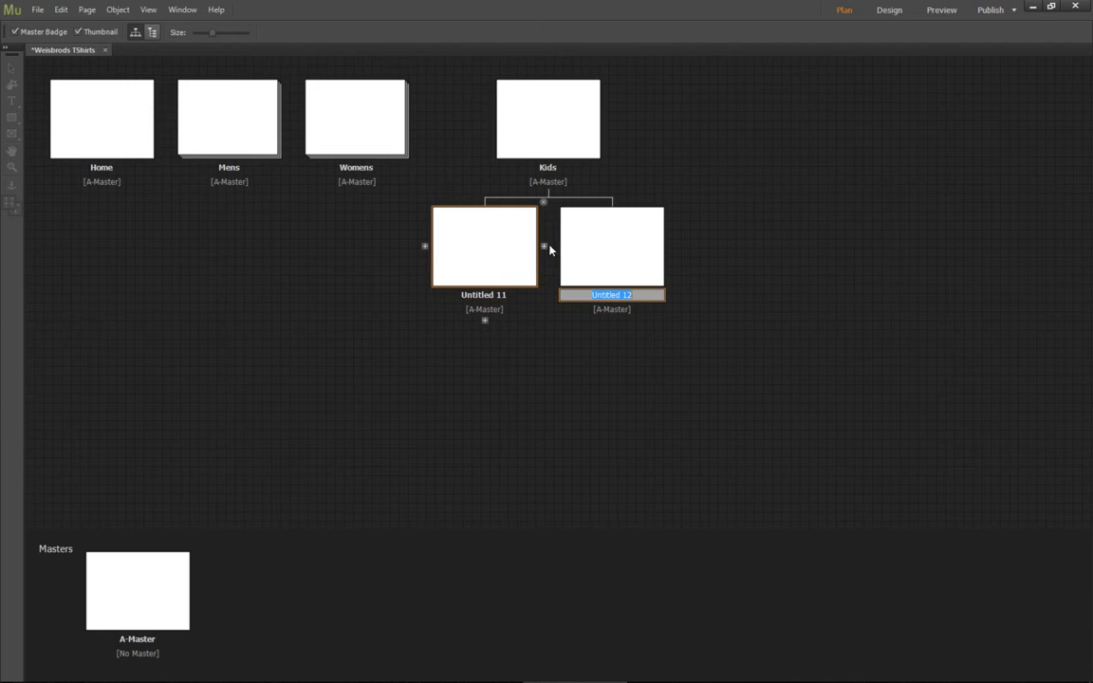
pyautogui.click(672, 248)
# Rename the first two child pages under Kids as Kids Hoodies and Kids TShirts
pyautogui.click(500, 295)
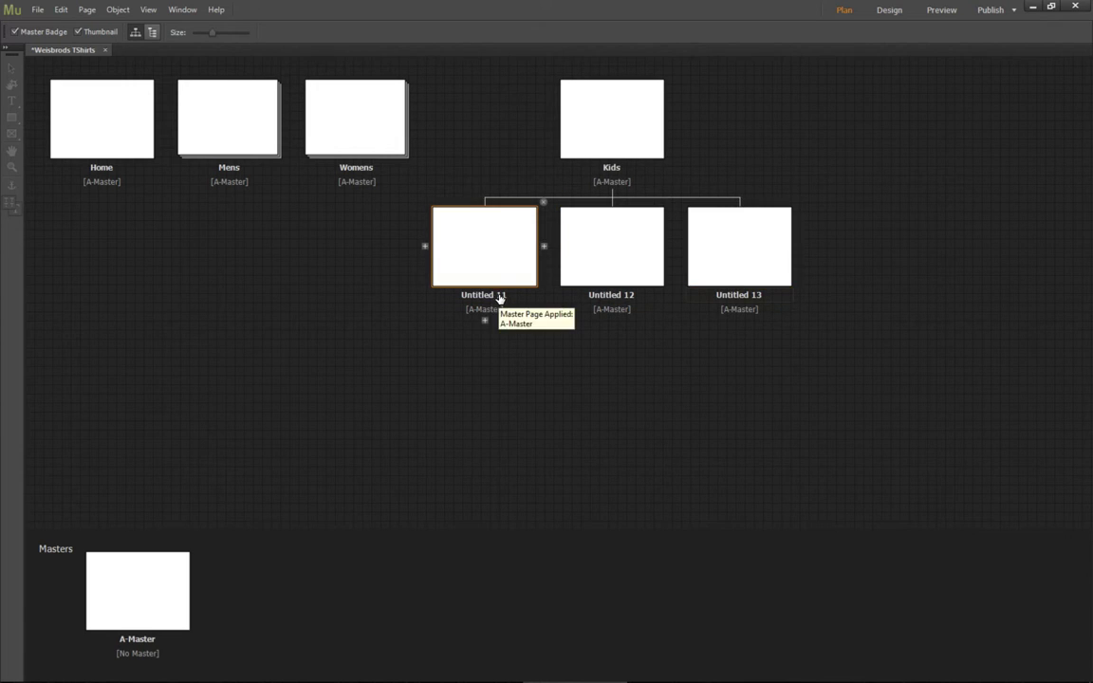
pyautogui.doubleClick(498, 296)
pyautogui.write('K')
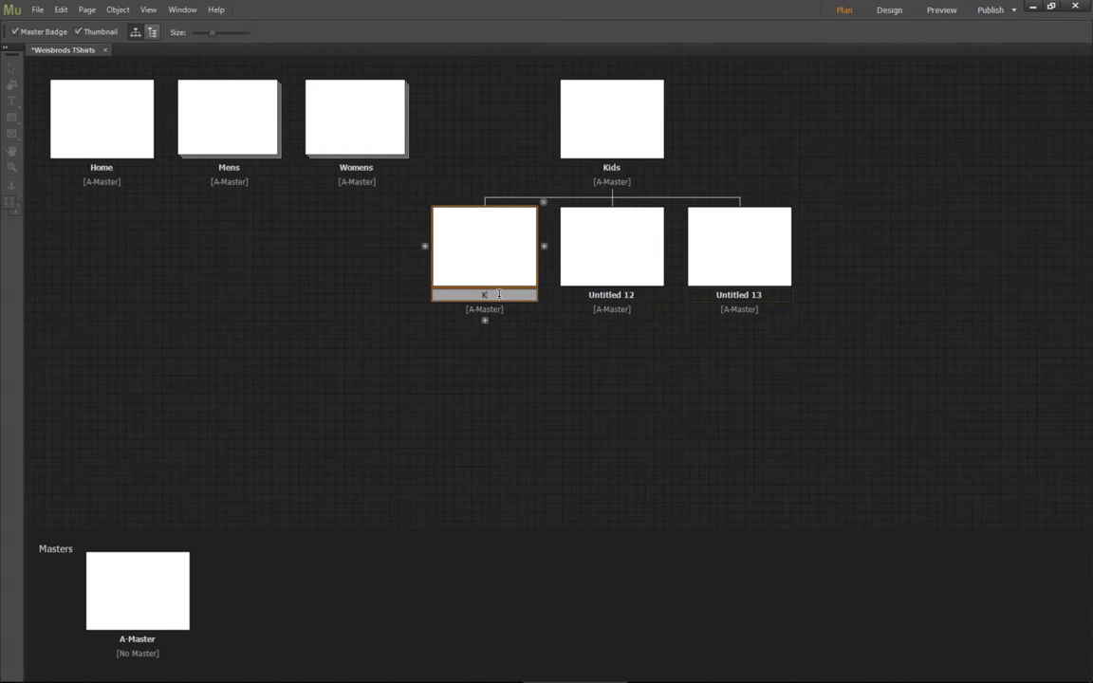
pyautogui.write('ids Hoodies')
pyautogui.press('Return')
pyautogui.click(563, 282)
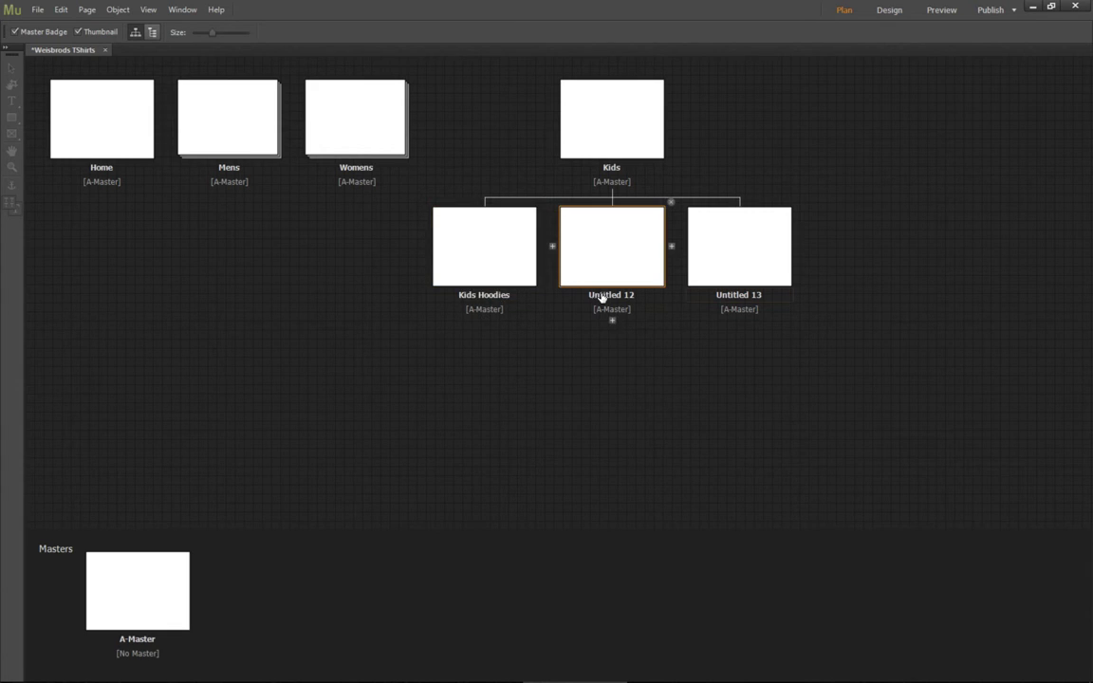
pyautogui.doubleClick(601, 294)
pyautogui.write('Kids')
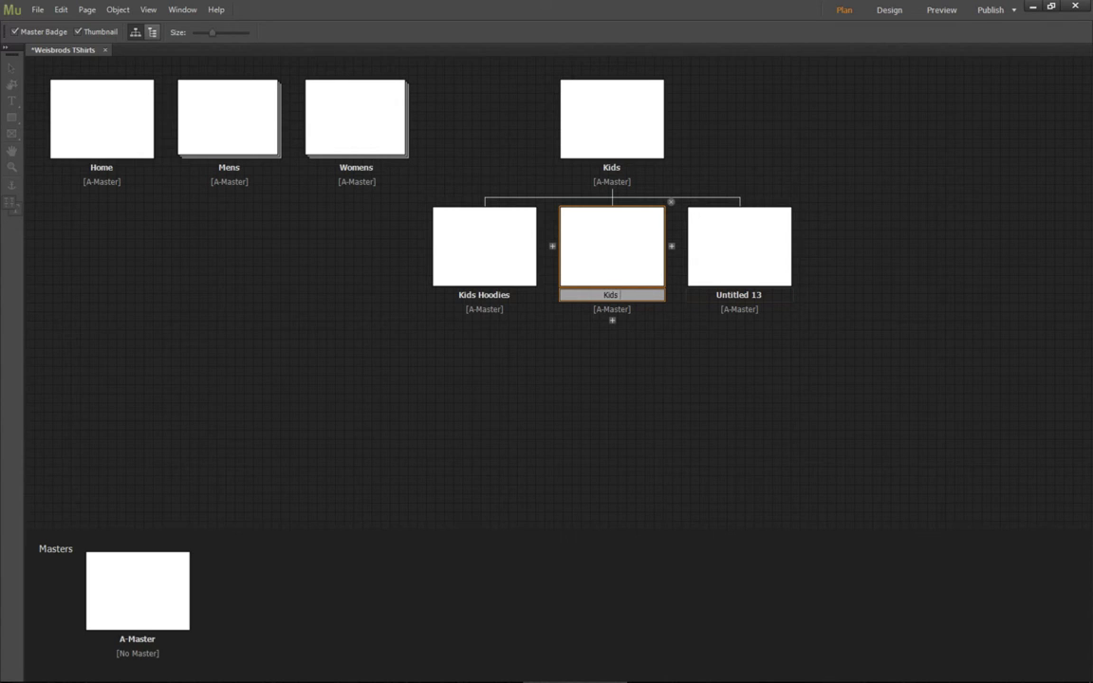
pyautogui.write(' TShirts')
pyautogui.press('Return')
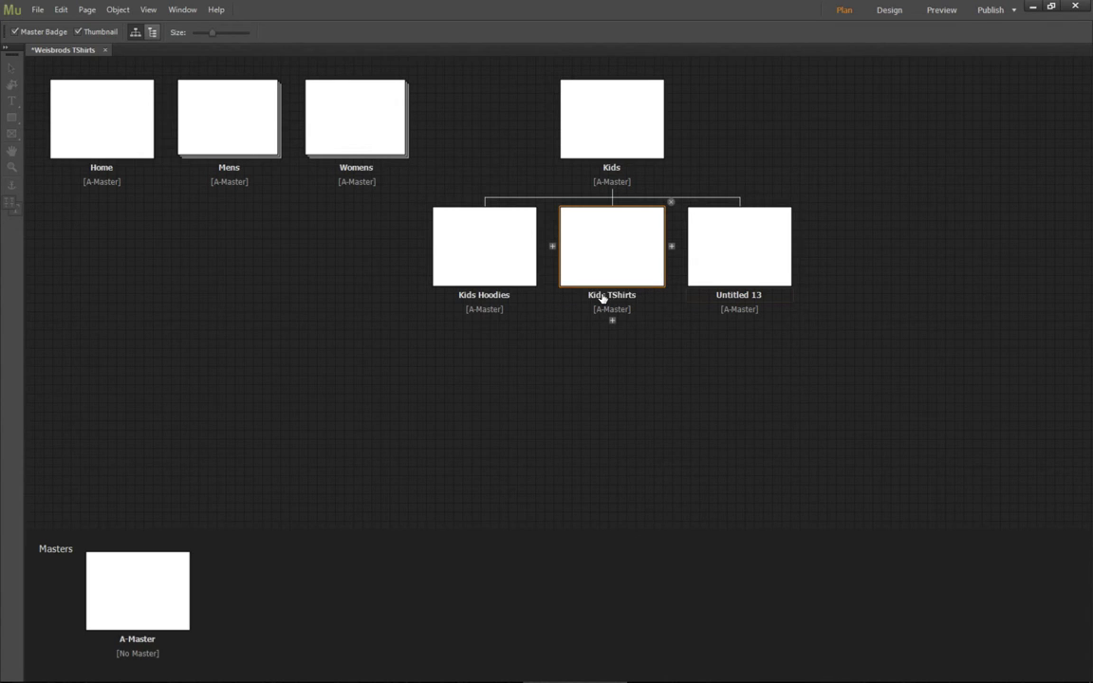
# Rename the third child page under Kids as Kids Socks and collapse the Kids branch
pyautogui.doubleClick(730, 295)
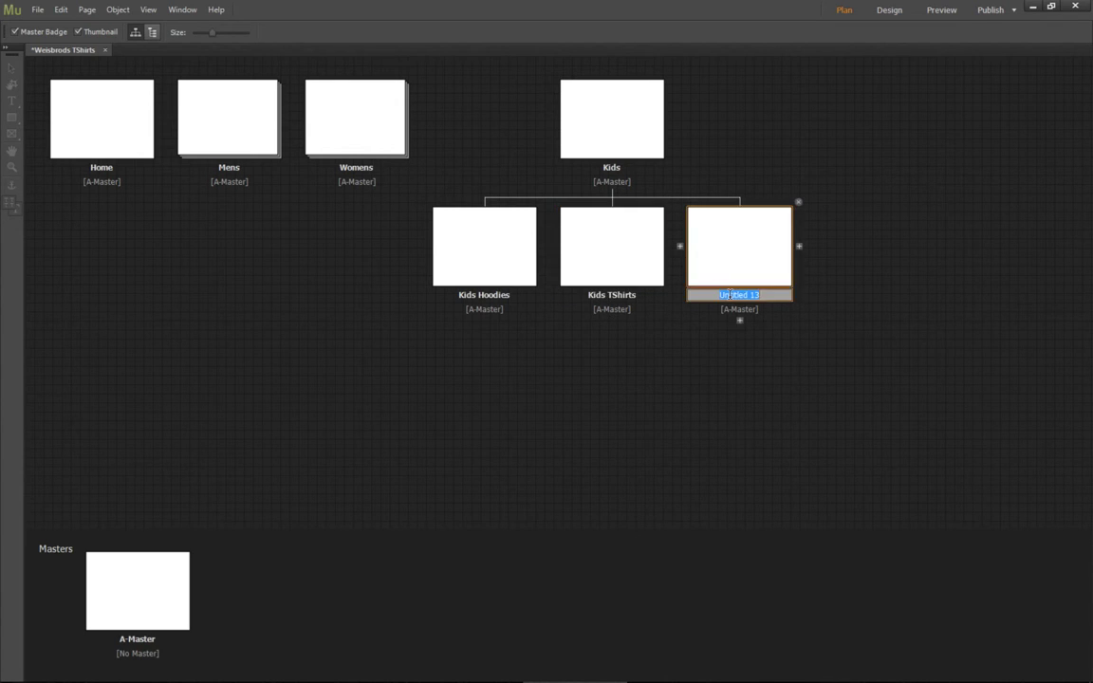
pyautogui.write('Kids Socks')
pyautogui.press('Return')
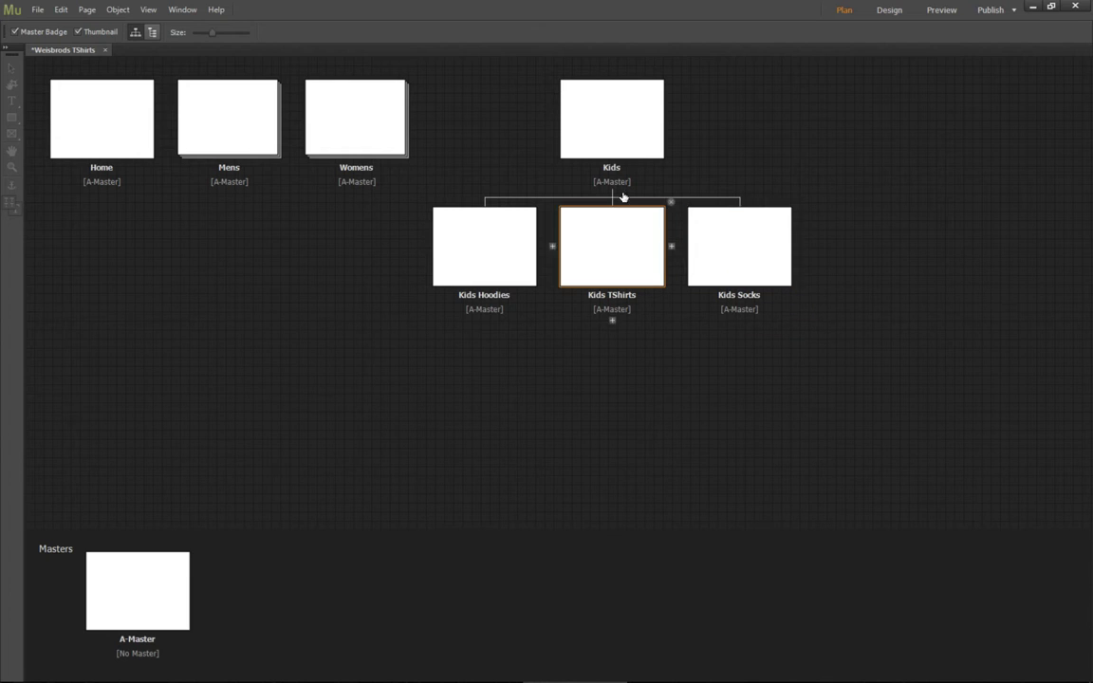
pyautogui.click(613, 194)
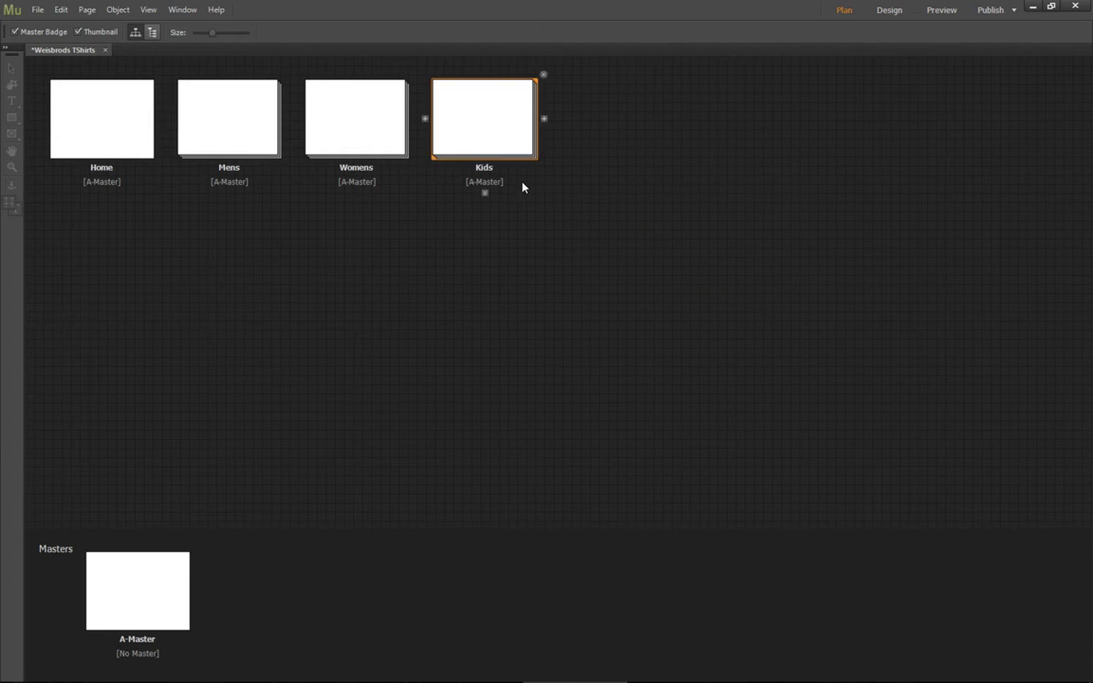
# Expand the Mens branch and add a child page named Sports Hoodie under Mens Hoodies
pyautogui.click(230, 194)
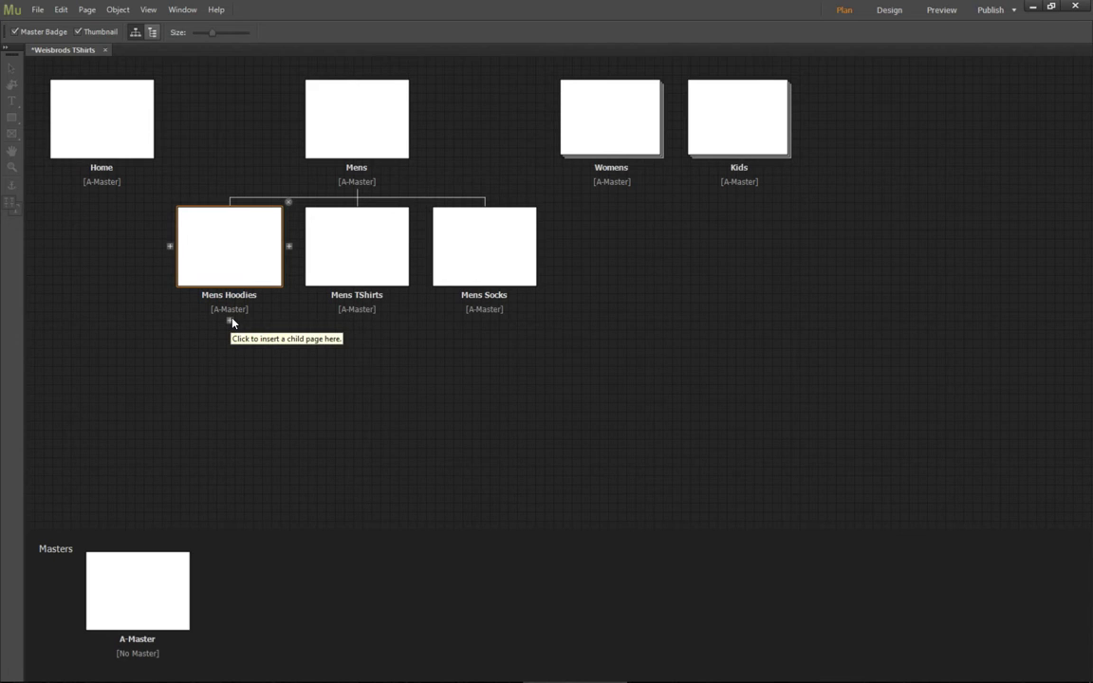
pyautogui.click(231, 323)
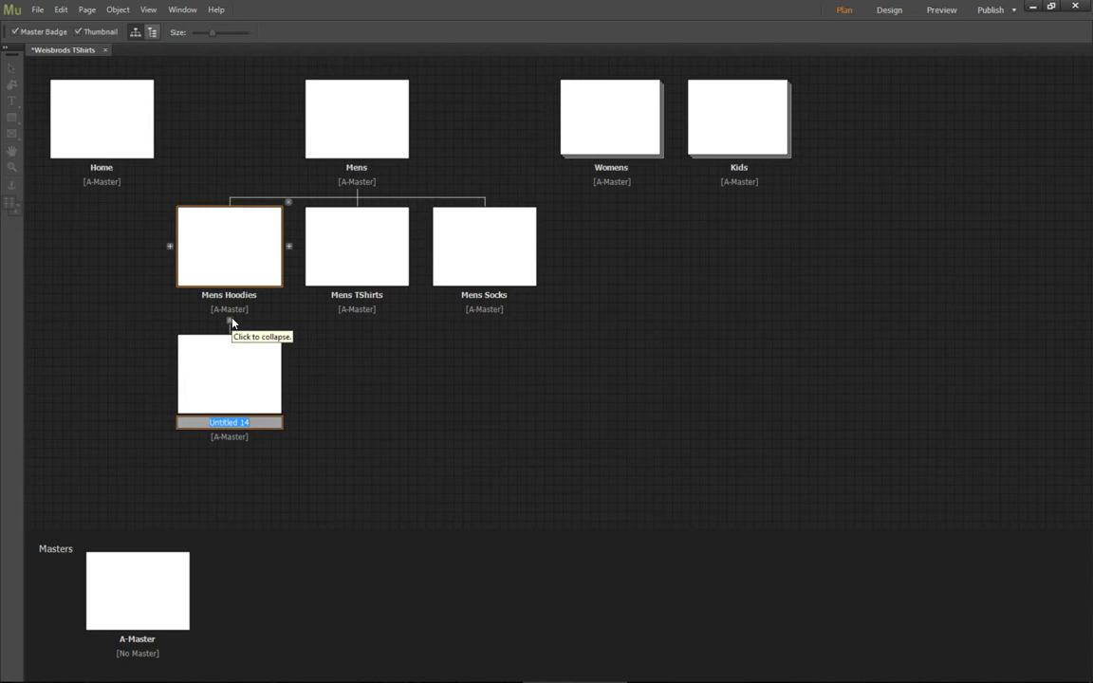
pyautogui.write('S')
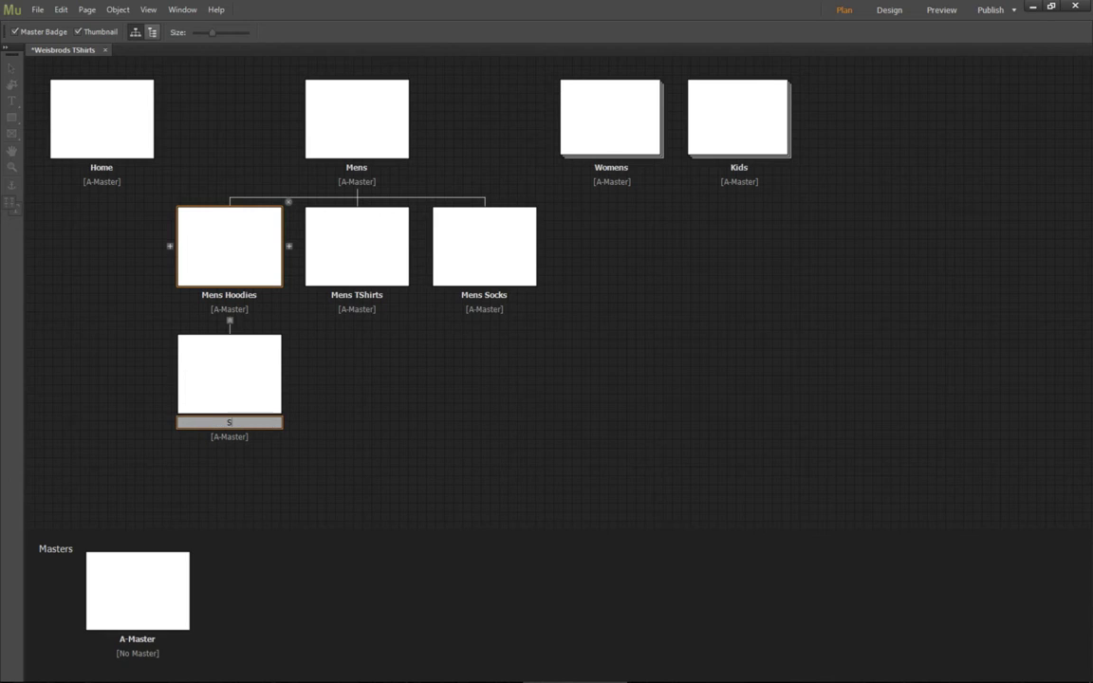
pyautogui.write('ports Hoodie')
pyautogui.press('Return')
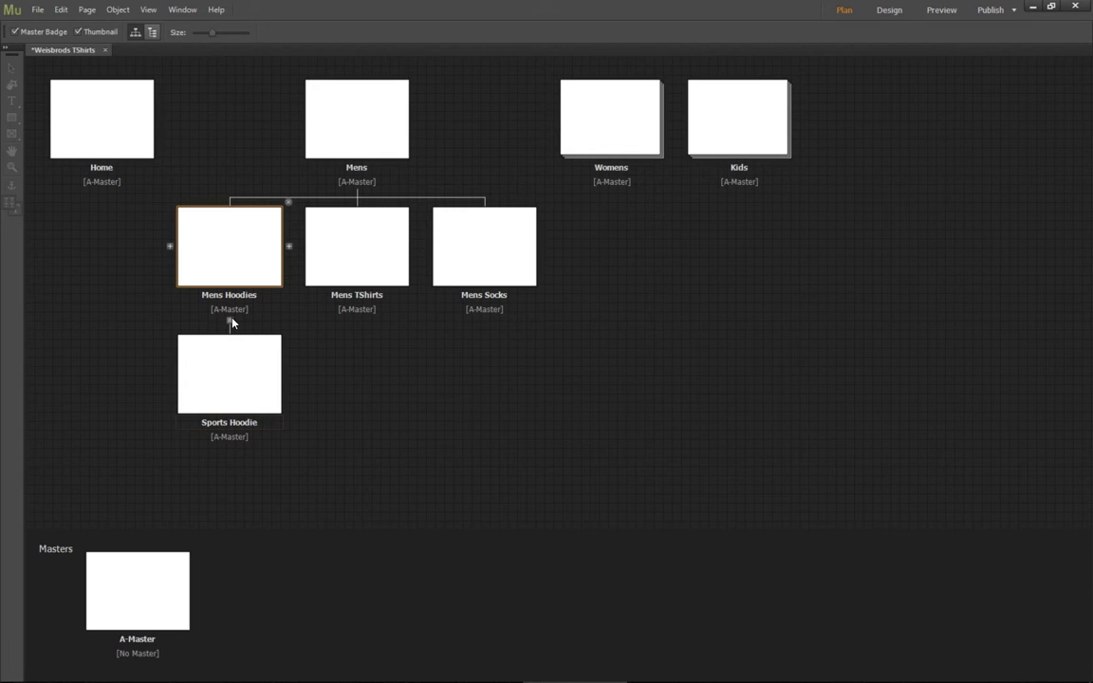
# Add two sibling pages after Sports Hoodie, named Star Wars Hoodie and Meme Hoodie
pyautogui.click(222, 390)
pyautogui.click(296, 378)
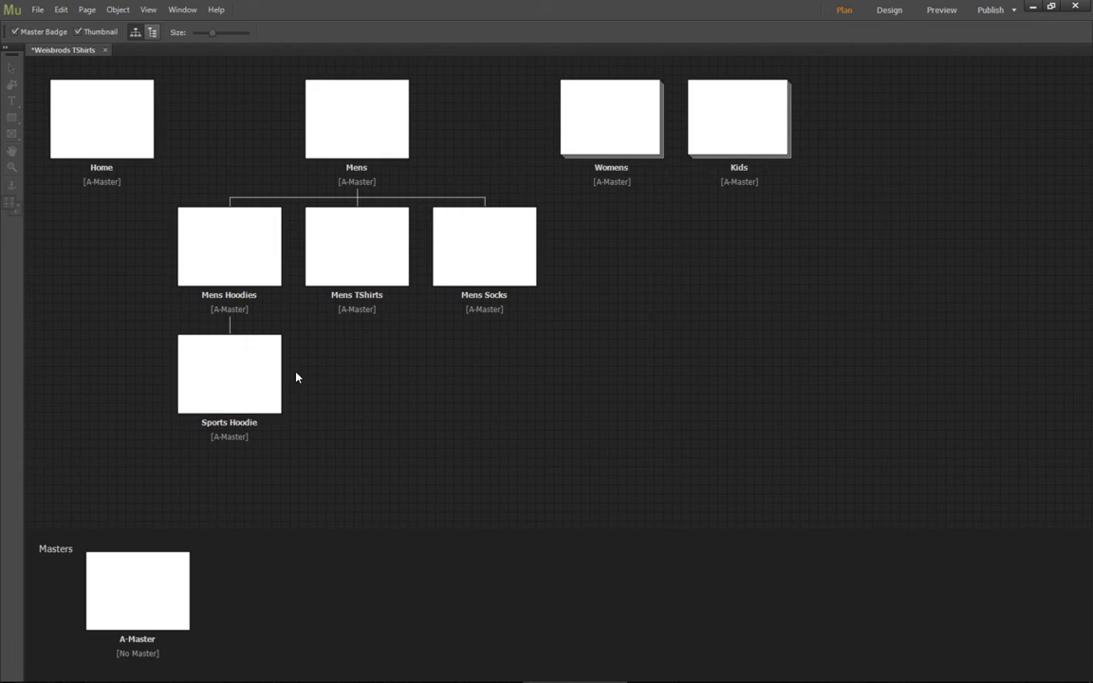
pyautogui.moveTo(288, 374)
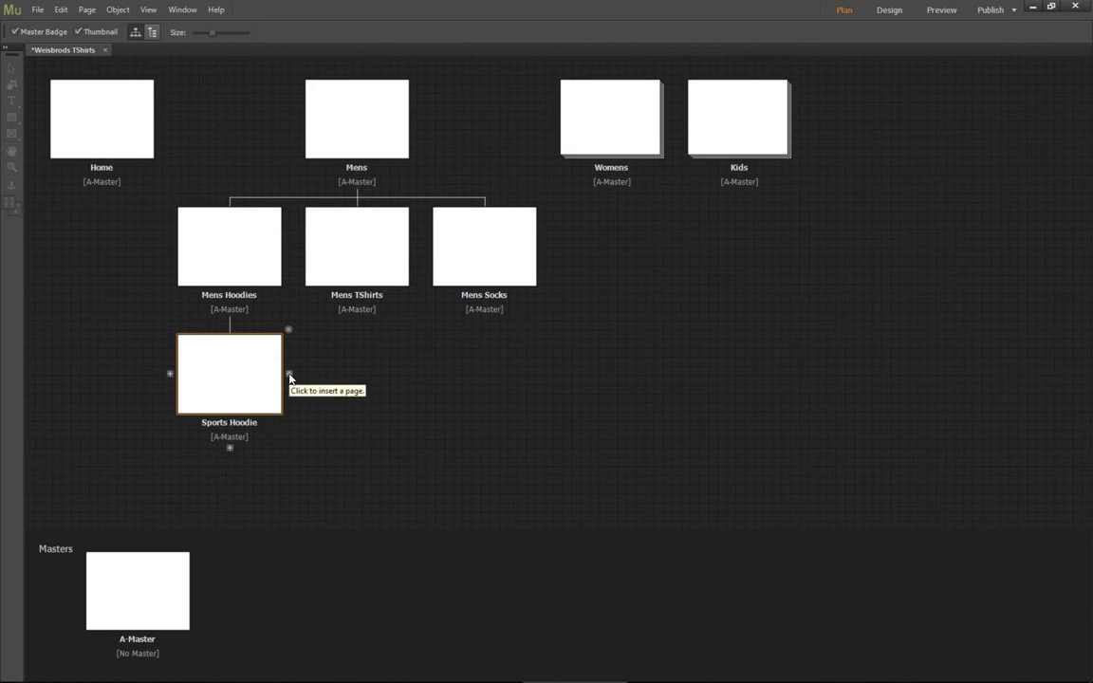
pyautogui.click(289, 375)
pyautogui.write('St')
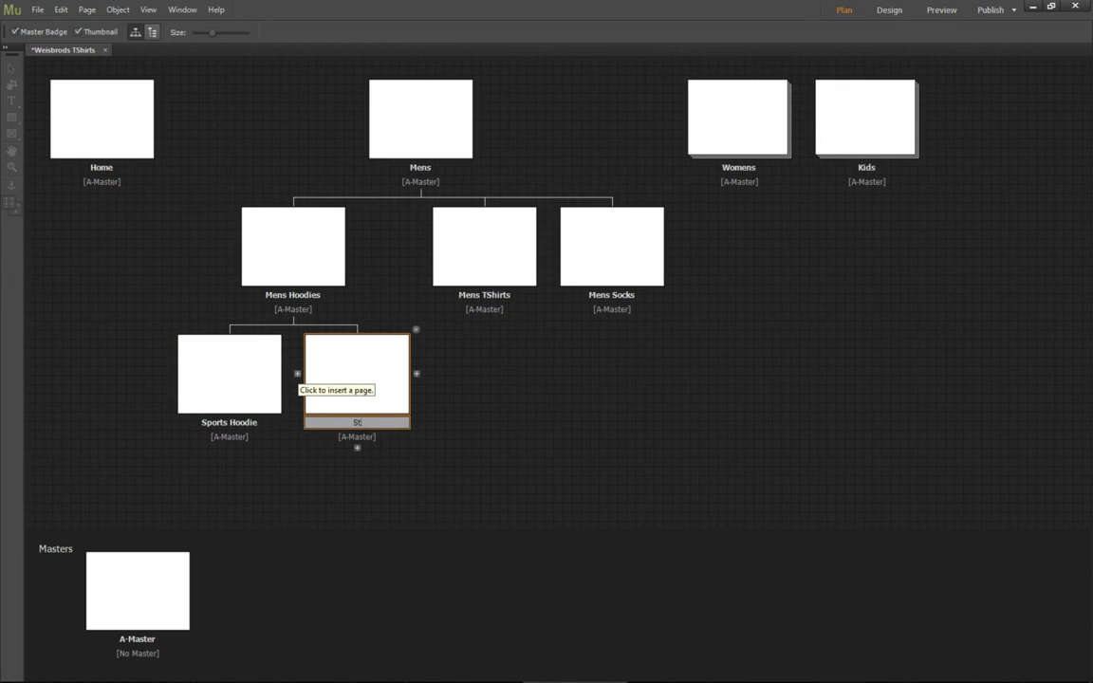
pyautogui.write('ar Wars Hoodie')
pyautogui.press('Return')
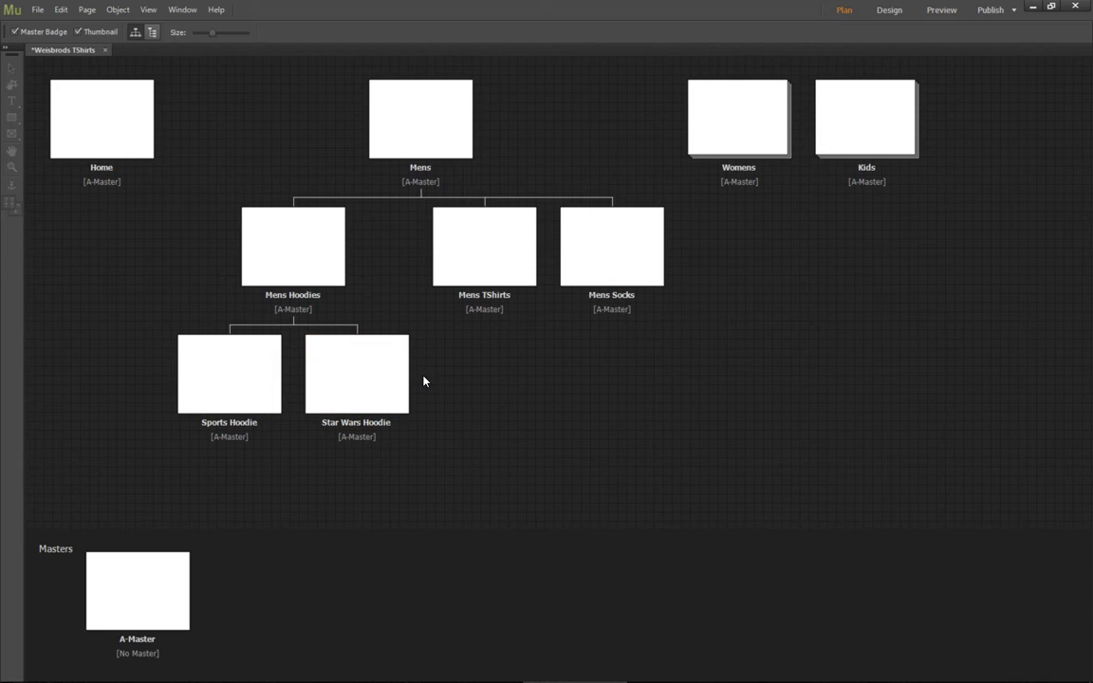
pyautogui.click(416, 373)
pyautogui.write('Meme Hoodie')
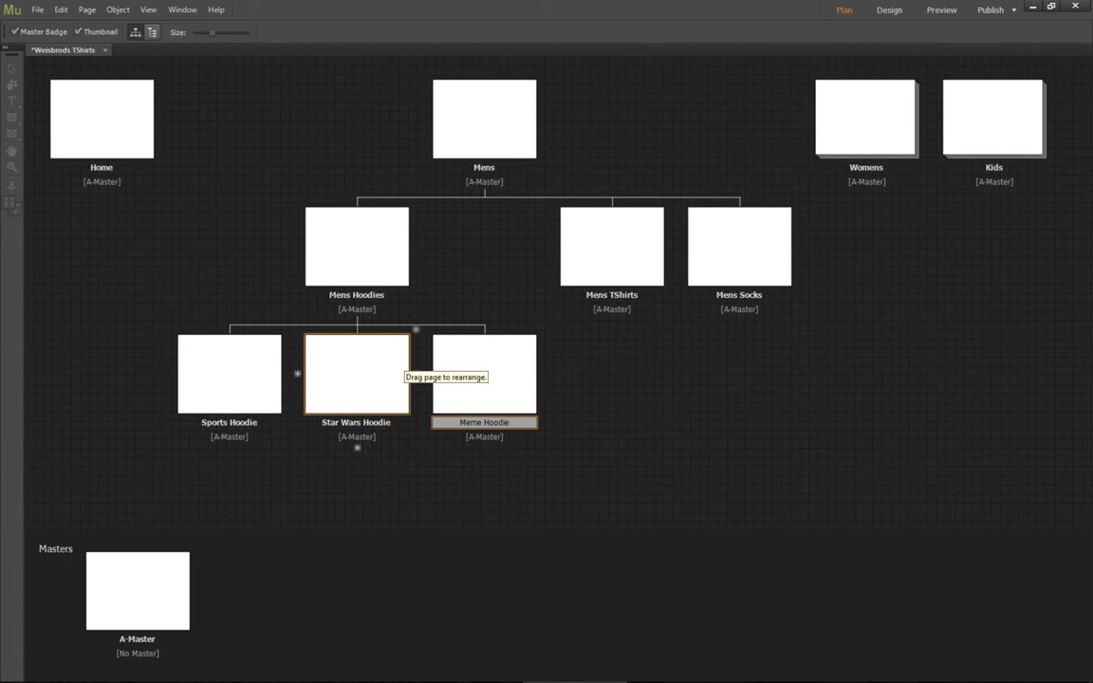
pyautogui.press('Return')
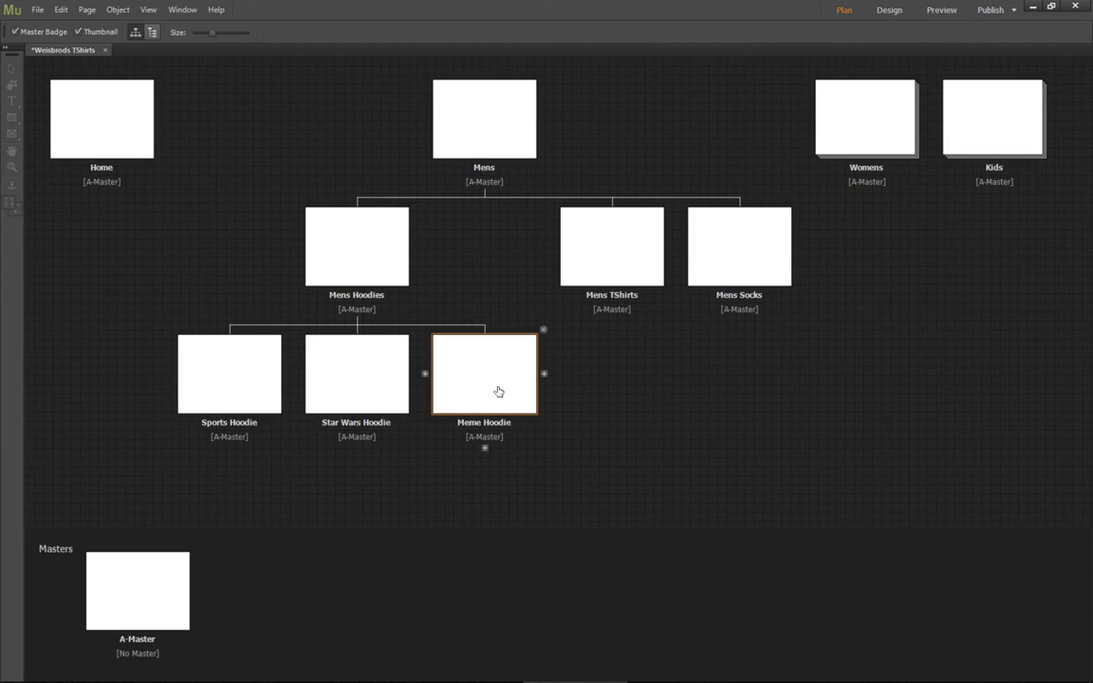
# Expand and collapse the Mens and Mens Hoodies branches to examine the page hierarchy, ending with both collapsed
pyautogui.click(357, 324)
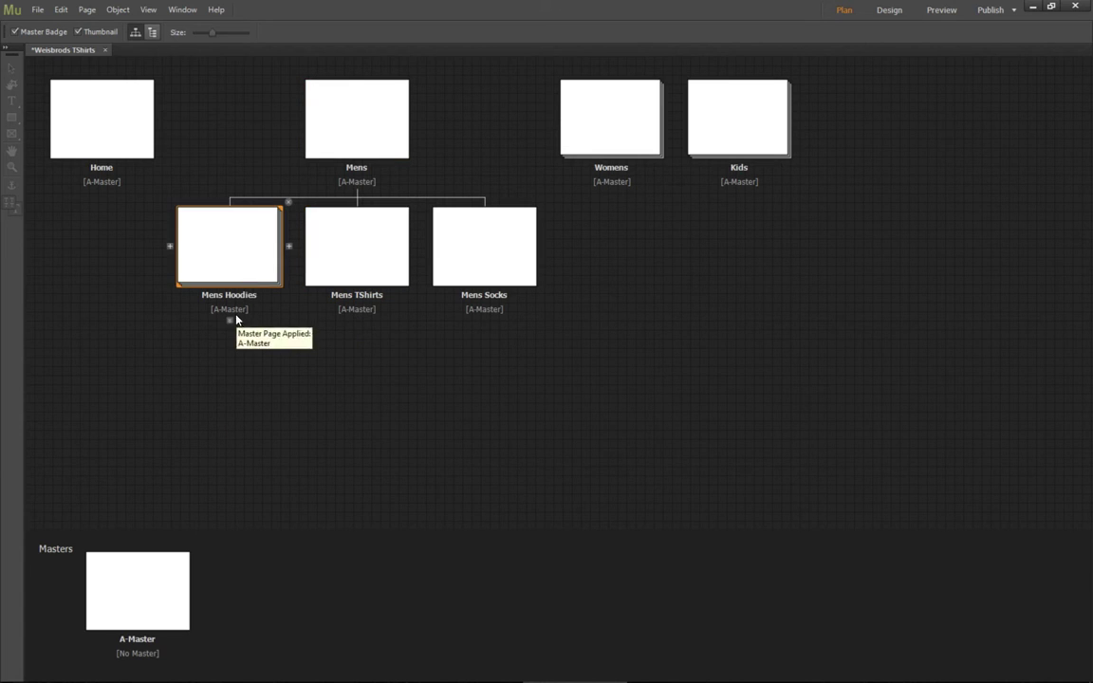
pyautogui.click(229, 324)
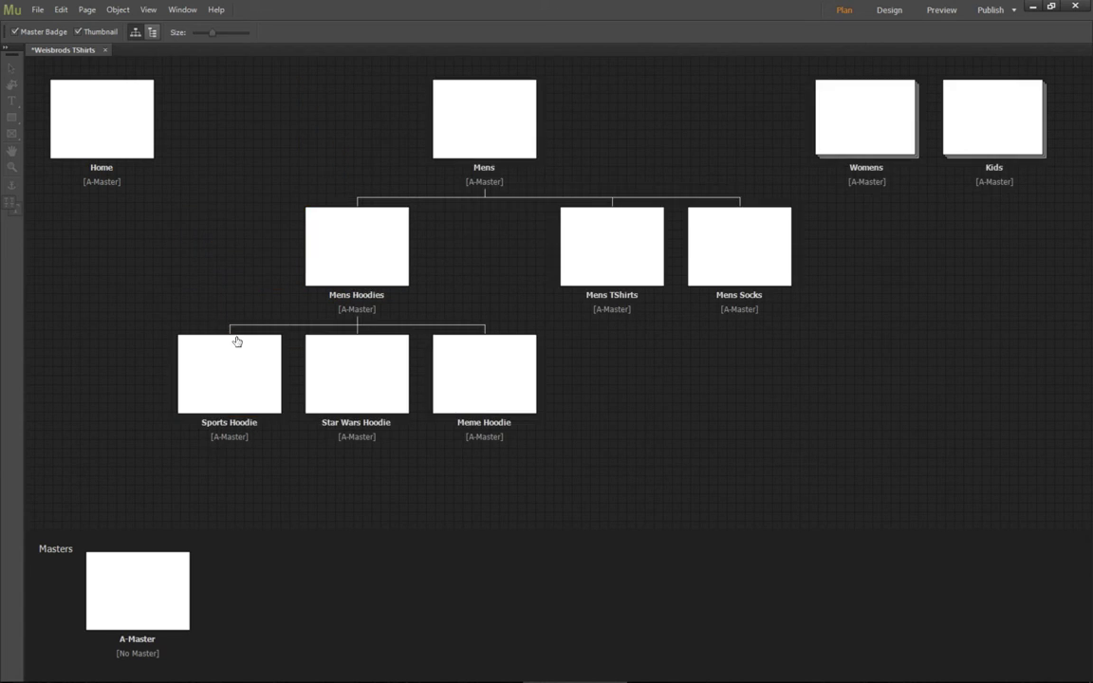
pyautogui.click(357, 324)
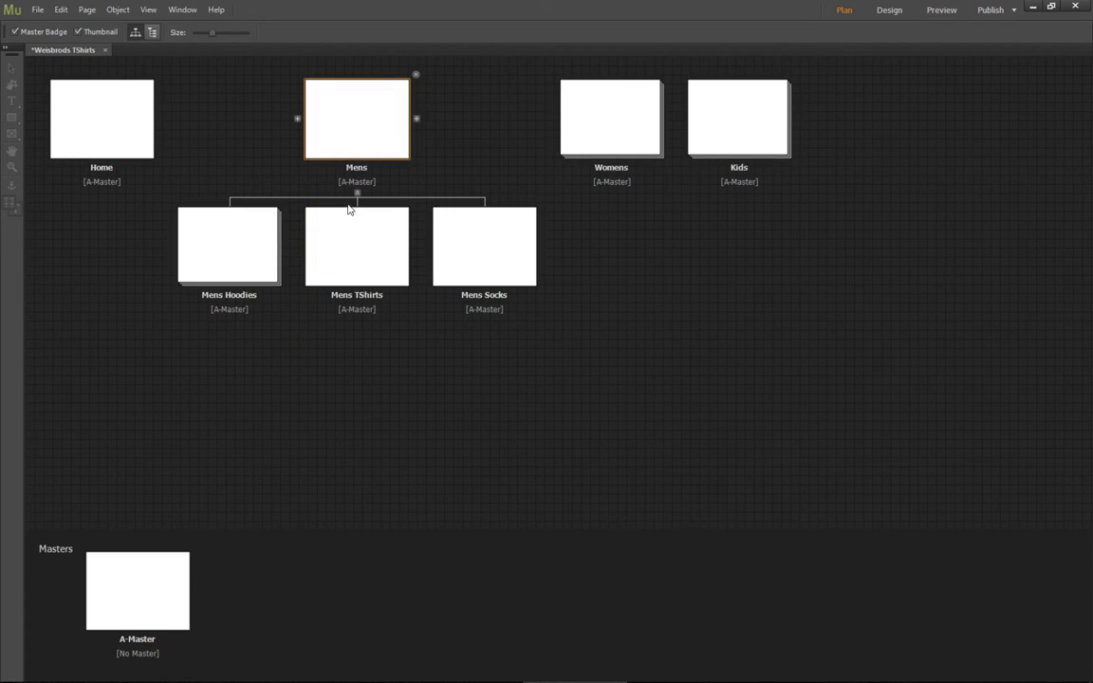
pyautogui.click(229, 319)
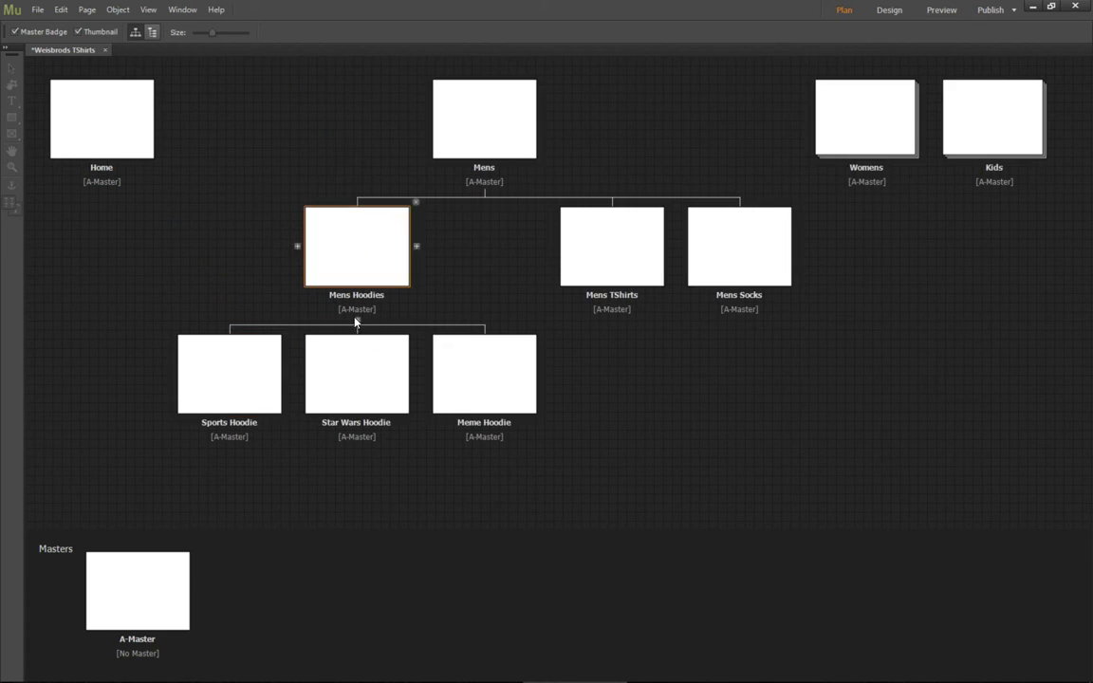
pyautogui.click(484, 195)
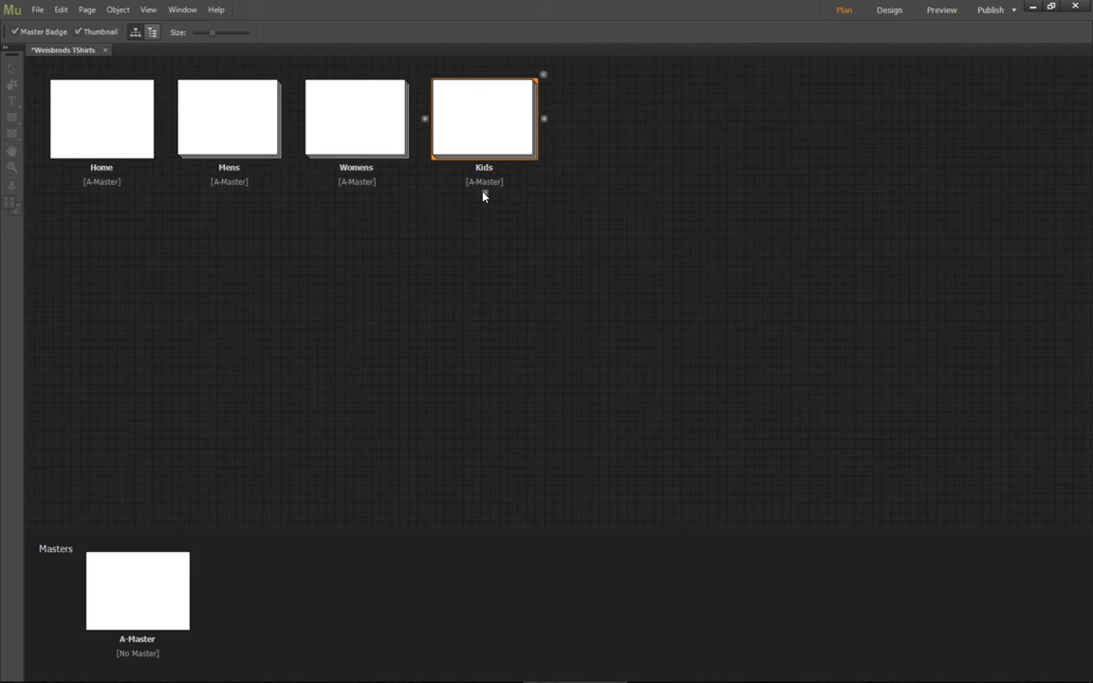
pyautogui.click(229, 191)
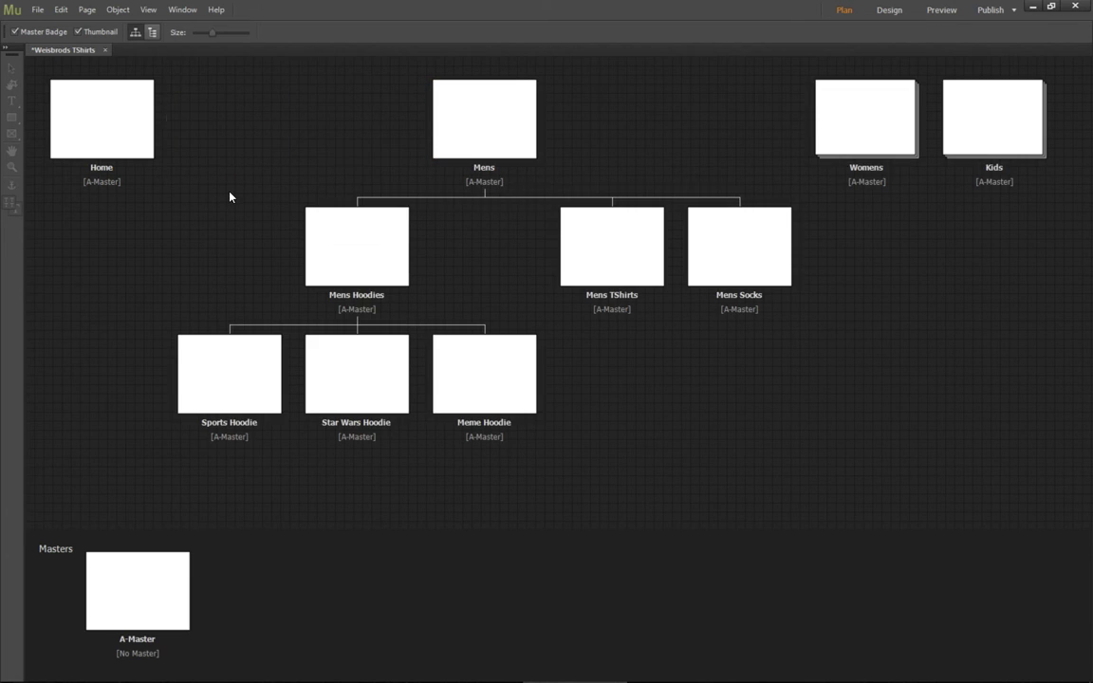
pyautogui.click(358, 322)
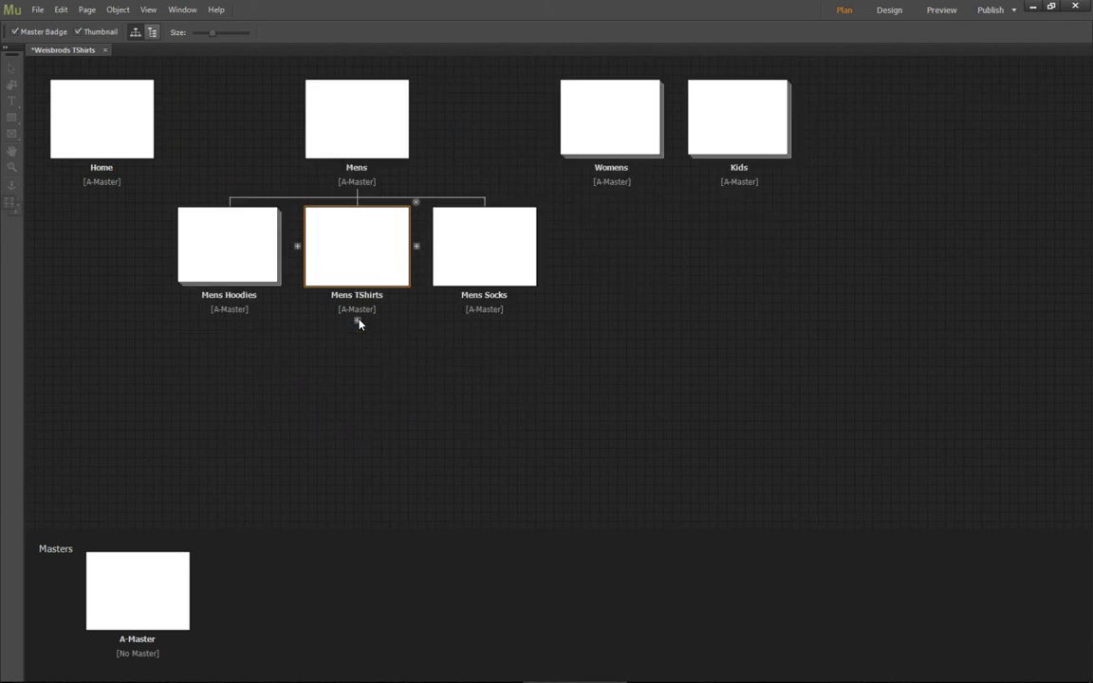
pyautogui.click(356, 195)
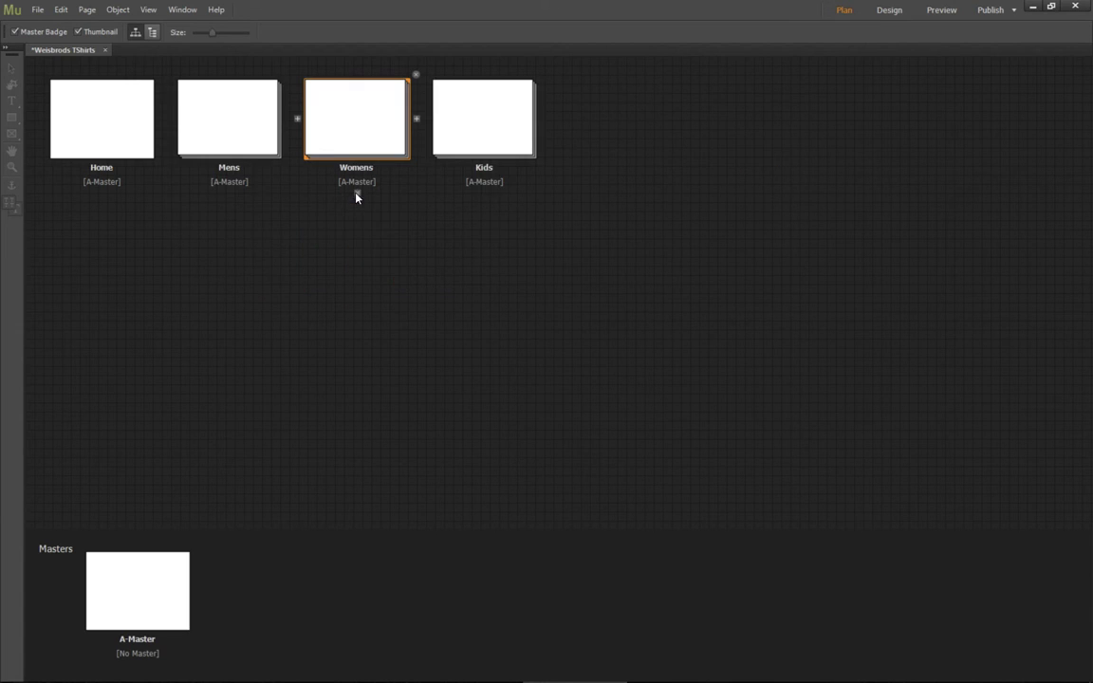
pyautogui.click(230, 194)
pyautogui.click(210, 251)
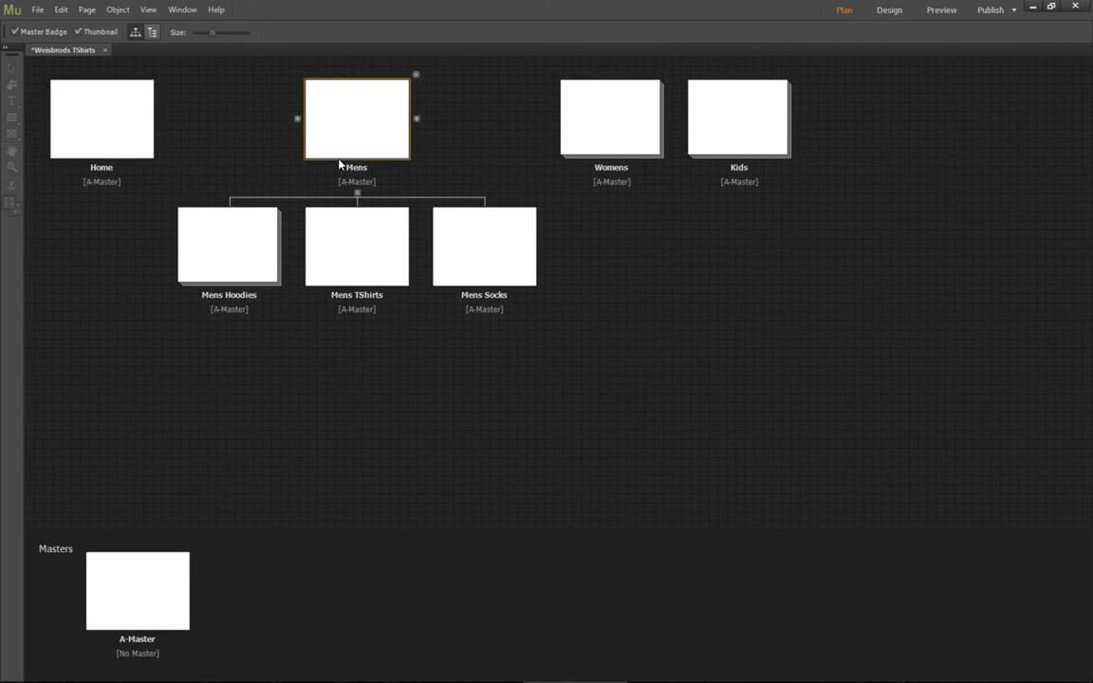
pyautogui.click(357, 192)
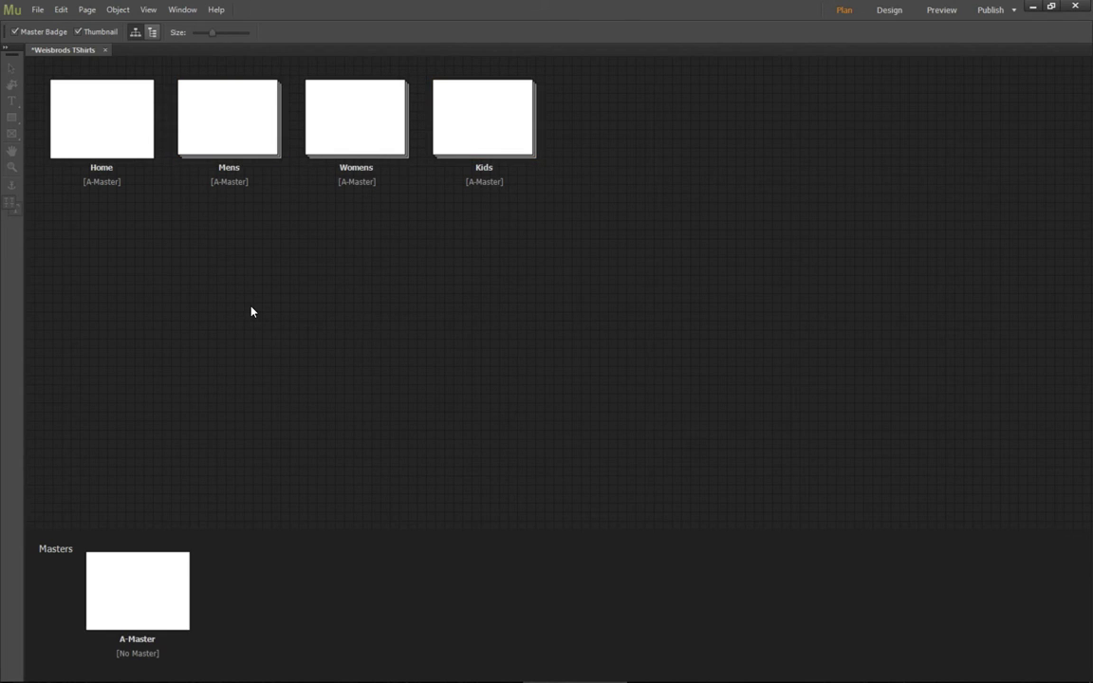
# Open the A-Master page, draw a footer rectangle about 984 wide and 63 high across the page, and fill it dark blue
pyautogui.doubleClick(150, 607)
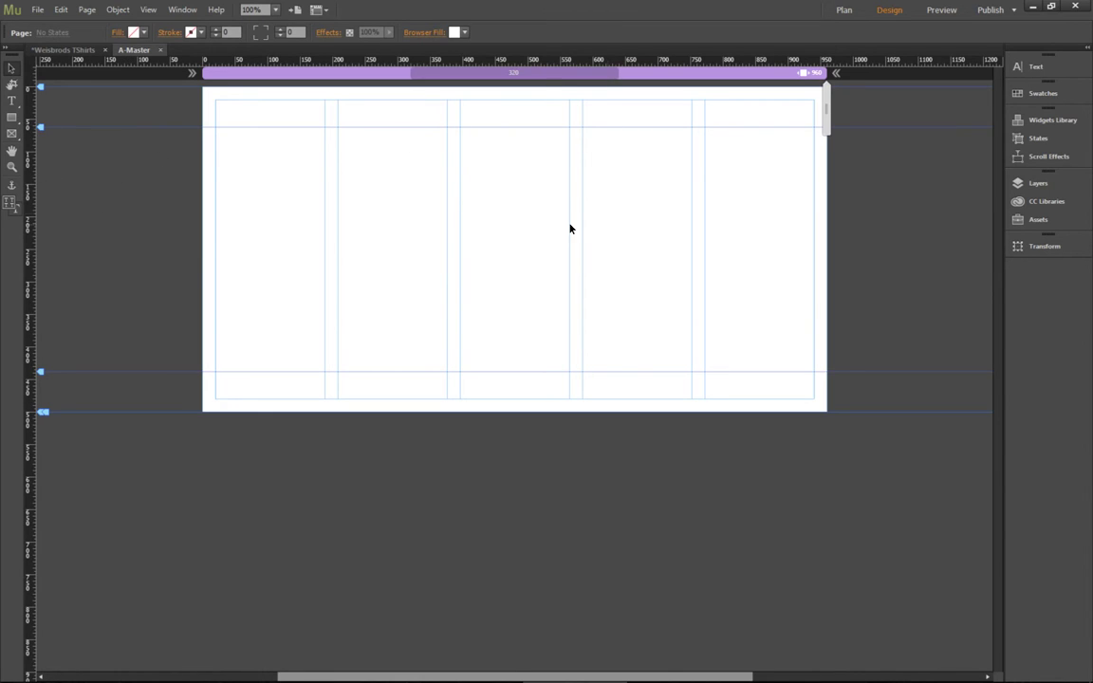
pyautogui.click(11, 120)
pyautogui.moveTo(195, 379); pyautogui.dragTo(835, 420)
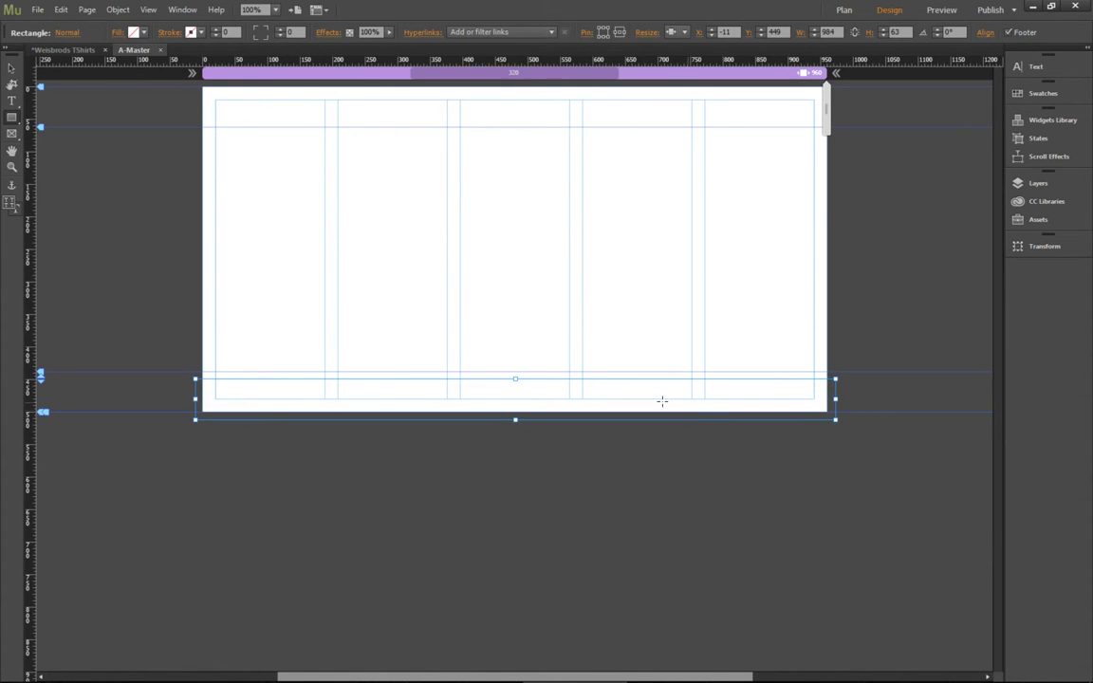
pyautogui.click(135, 34)
pyautogui.click(232, 143)
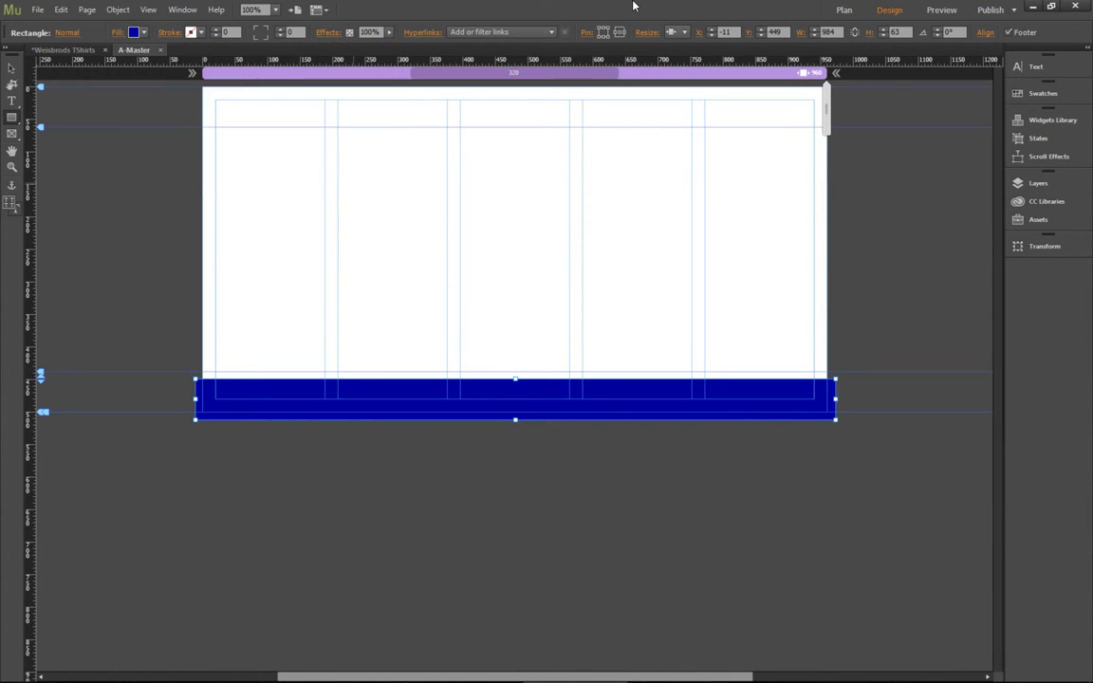
# Set the footer rectangle's resize option to Stretch to Browser Width and close the A-Master page
pyautogui.click(650, 35)
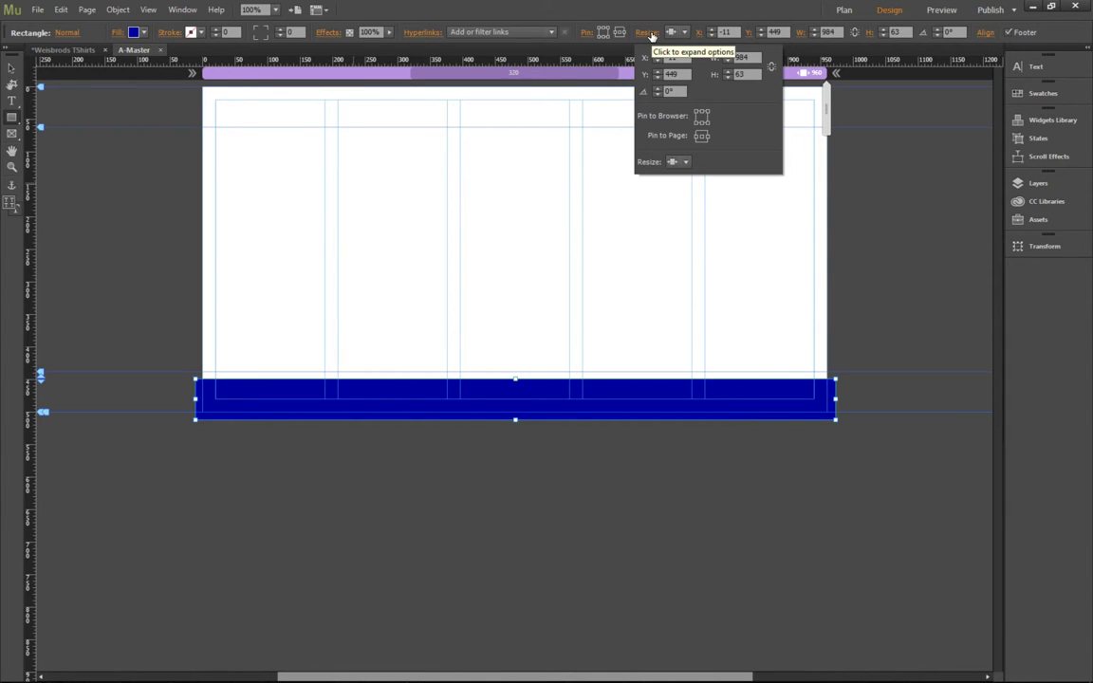
pyautogui.click(685, 162)
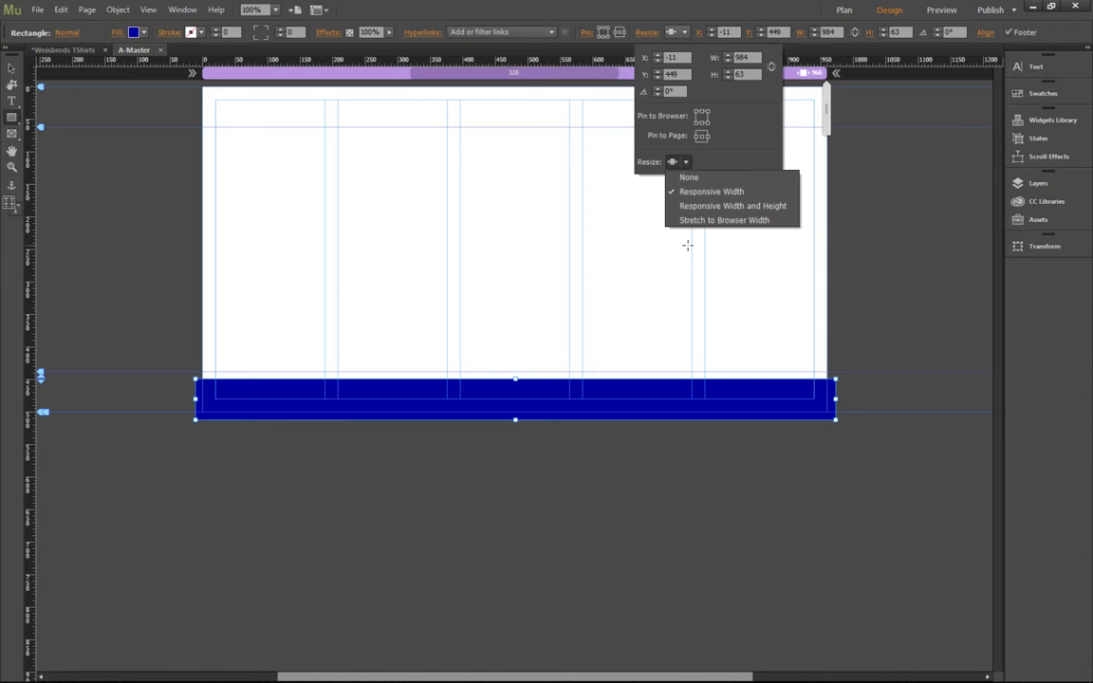
pyautogui.click(696, 220)
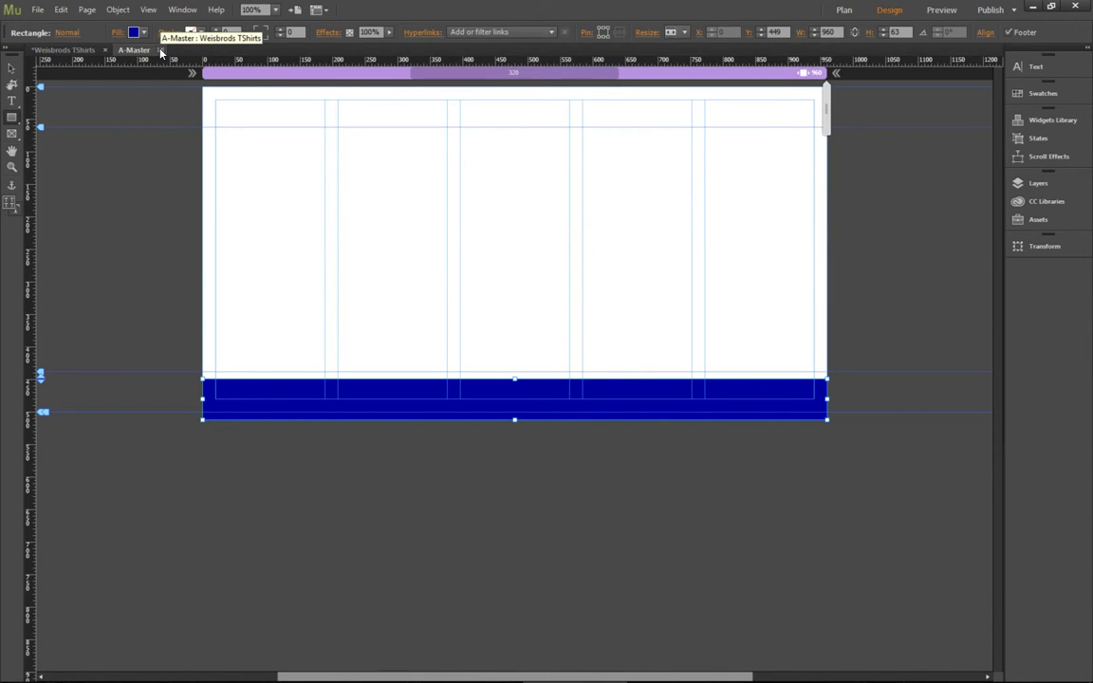
pyautogui.click(160, 50)
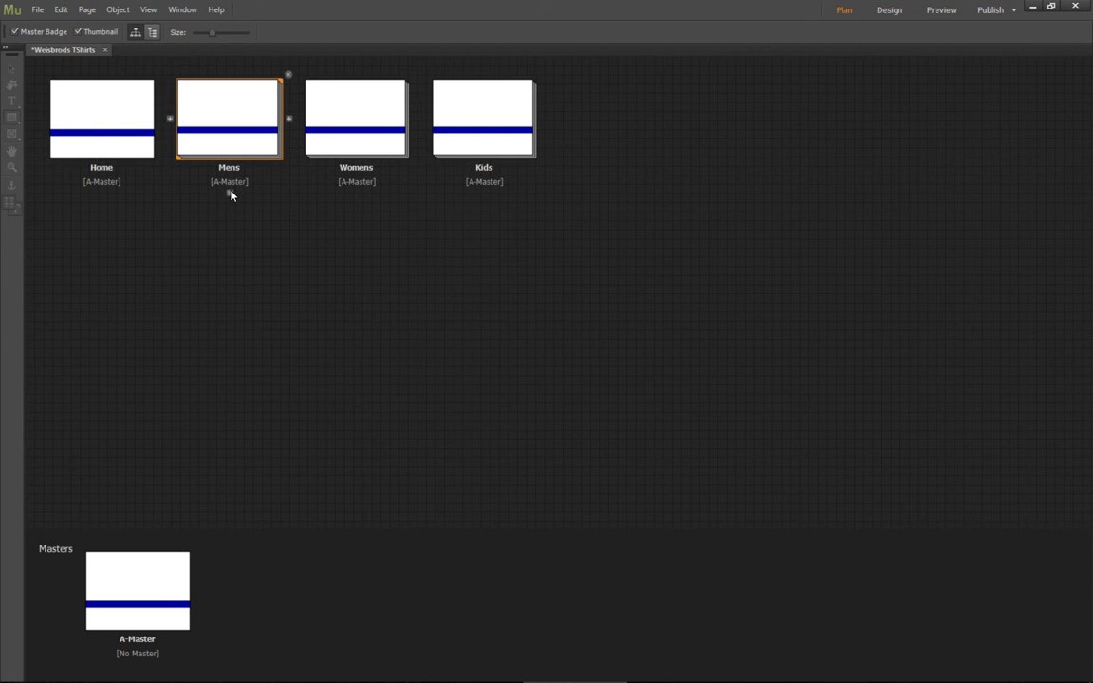
# Add a second master page after A-Master and rename A-Master as Home Page
pyautogui.click(230, 193)
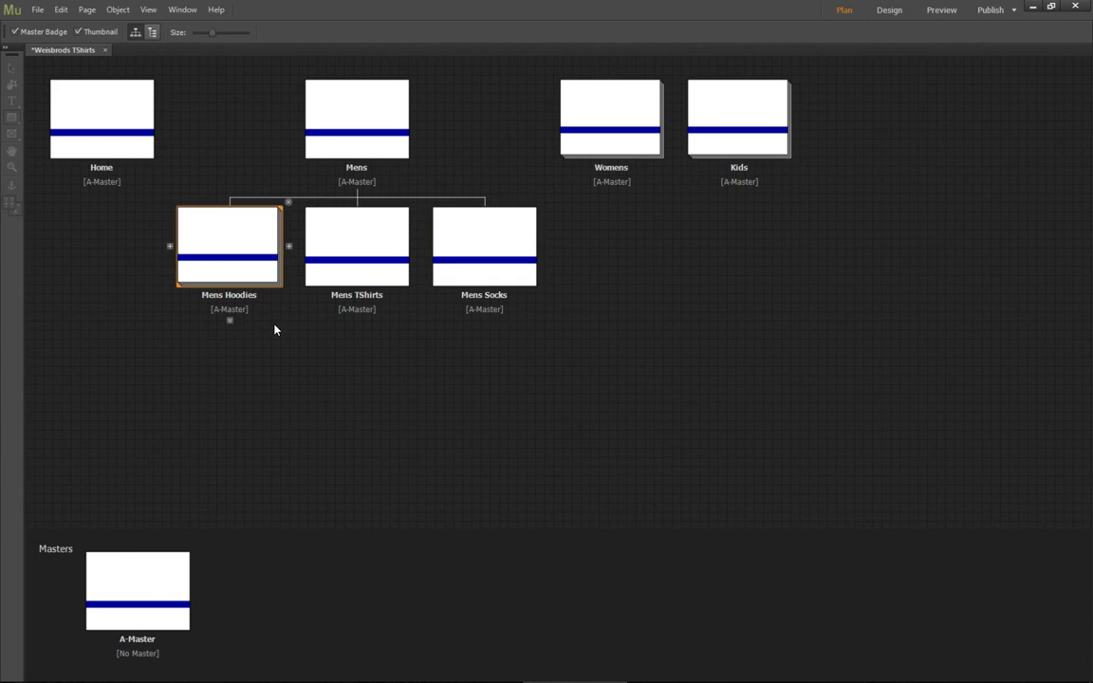
pyautogui.click(230, 323)
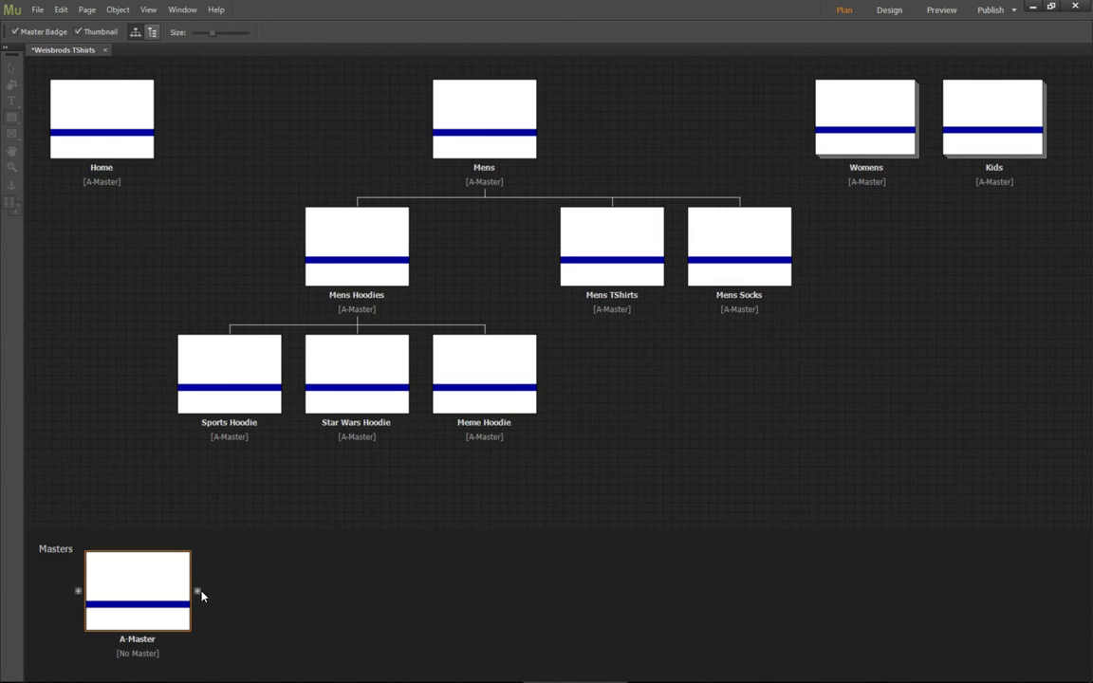
pyautogui.click(197, 591)
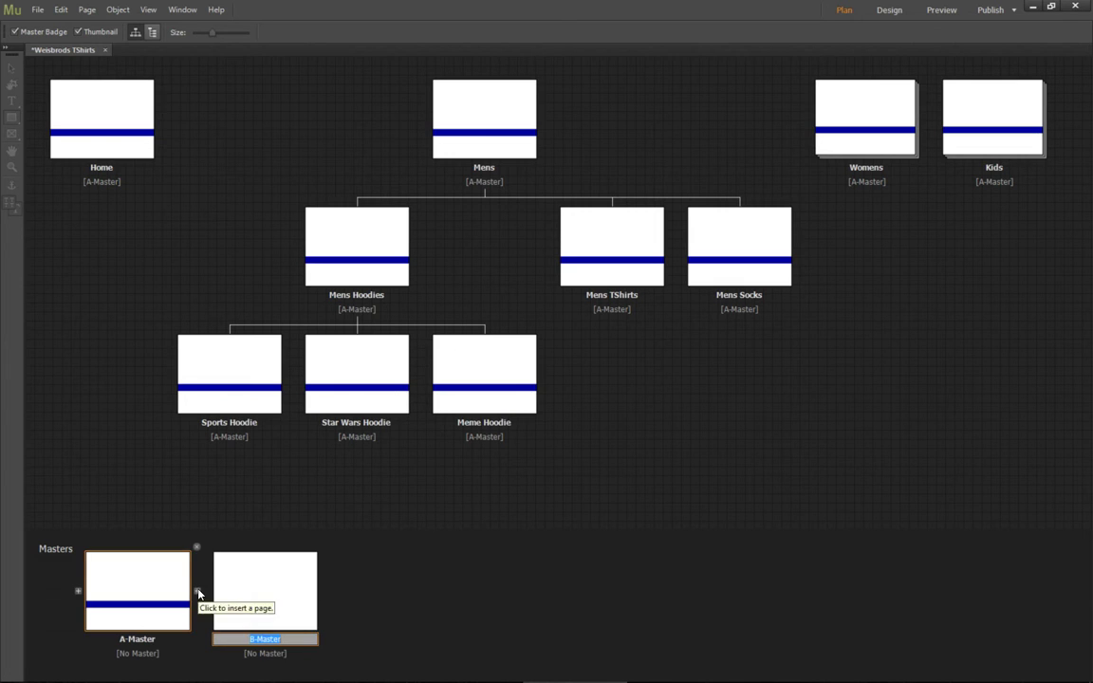
pyautogui.doubleClick(144, 638)
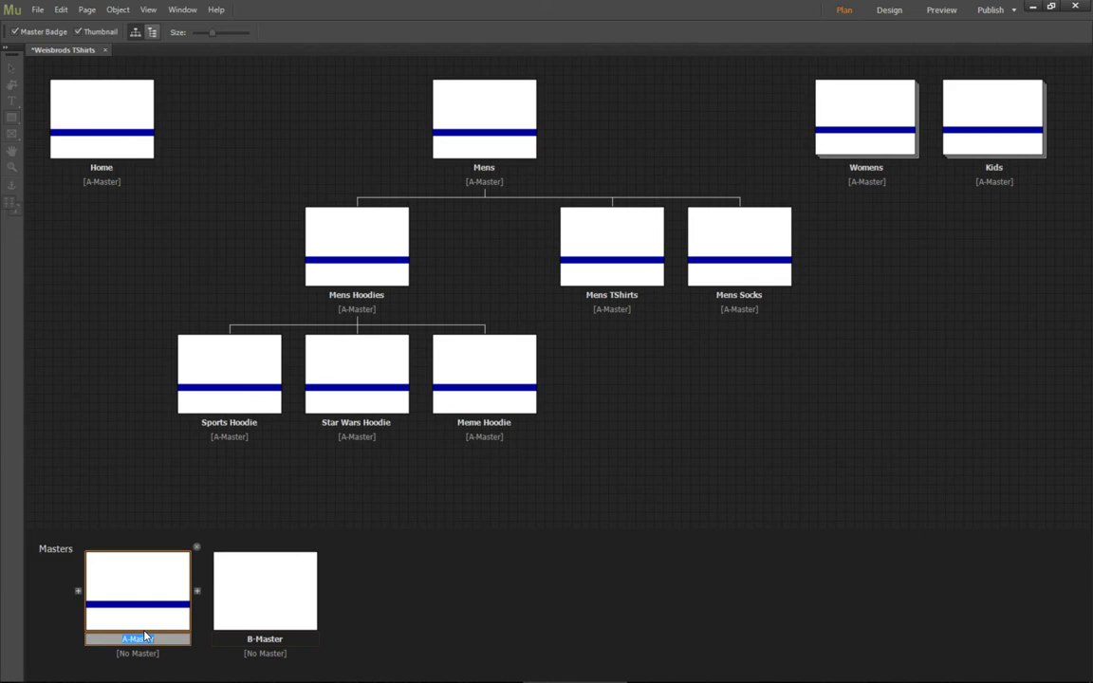
pyautogui.write('Home Page')
pyautogui.press('Return')
# Rename the B-Master page as Product Lists Page
pyautogui.click(265, 607)
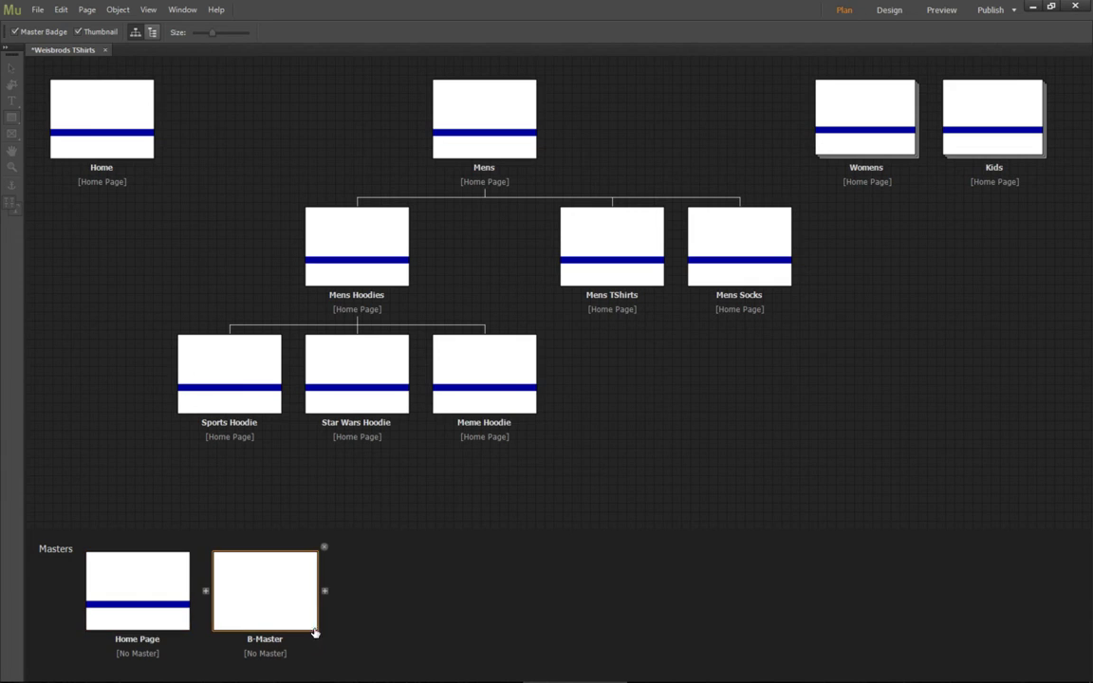
pyautogui.click(280, 638)
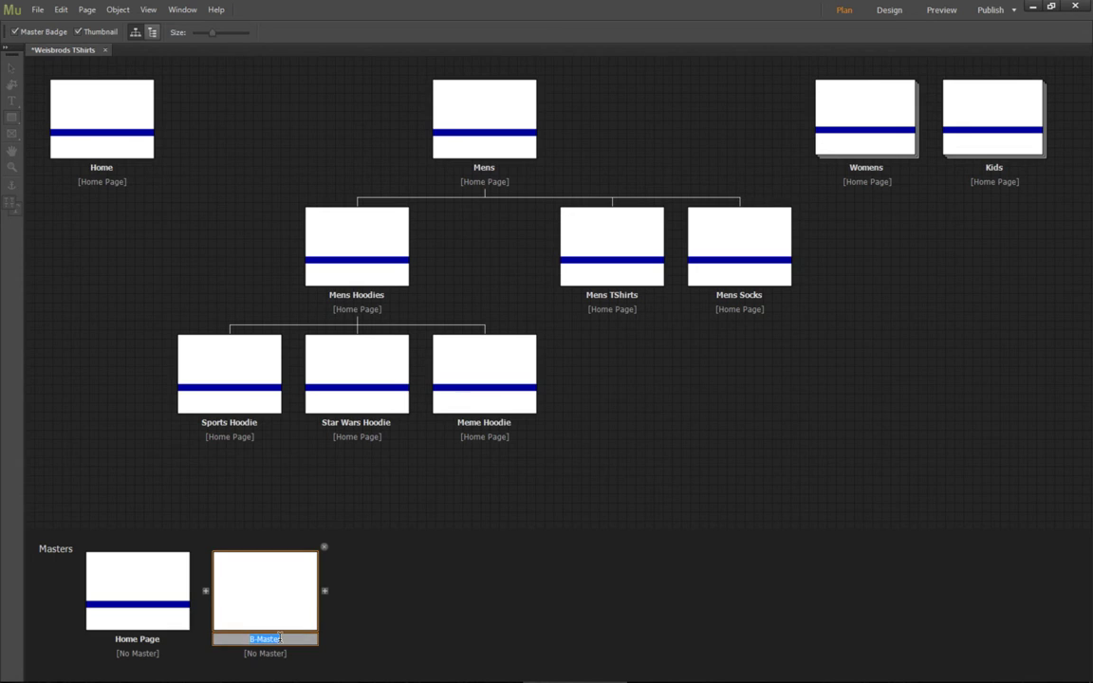
pyautogui.write('Product Pa')
pyautogui.press('BackSpace')
pyautogui.press('BackSpace')
pyautogui.press('BackSpace')
pyautogui.write('Lists Page')
pyautogui.press('Return')
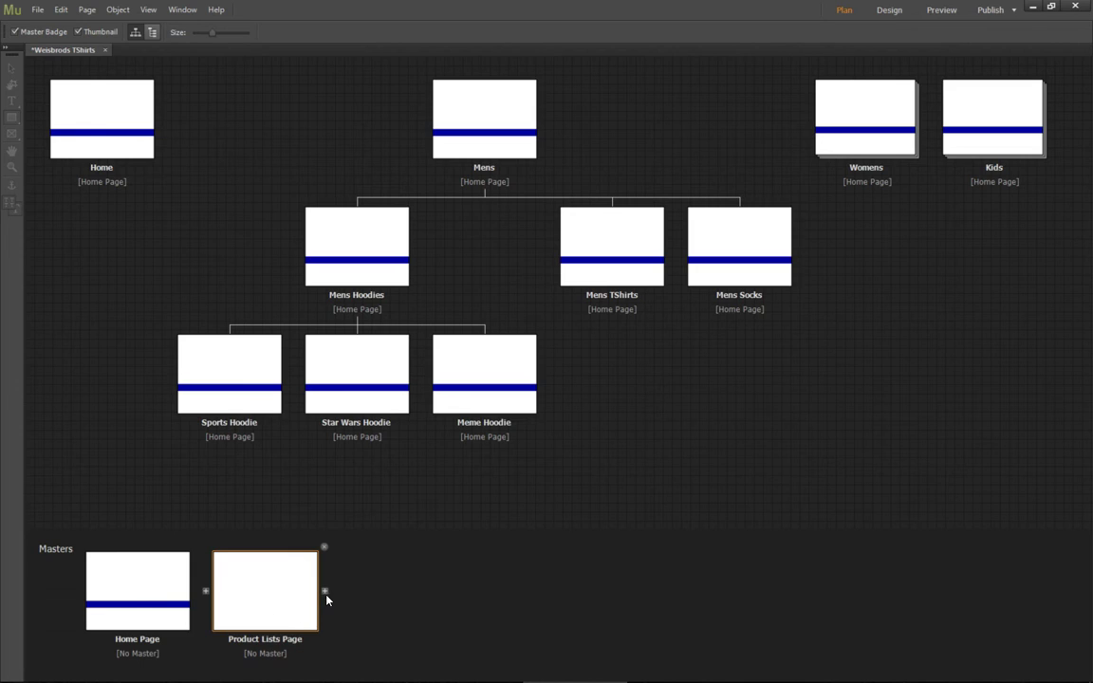
# Add a third master page after Product Lists Page and name it Product Pages
pyautogui.click(324, 548)
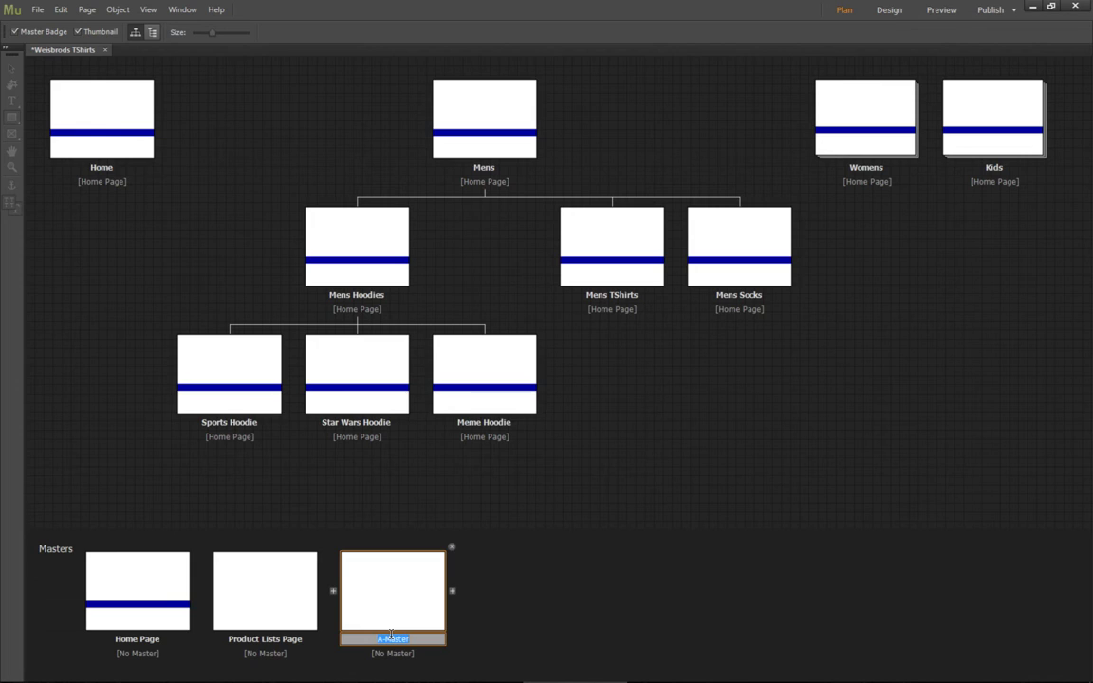
pyautogui.write('Product Pages')
pyautogui.press('Return')
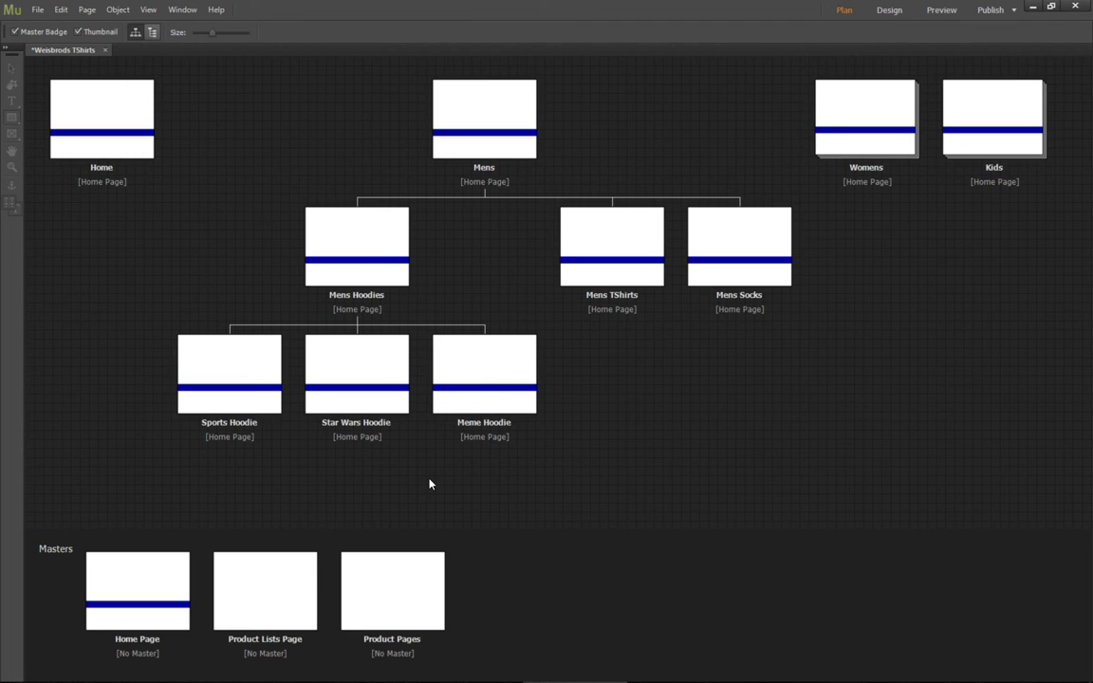
# Save the site and switch to the Website Design folder in File Explorer
pyautogui.click(37, 9)
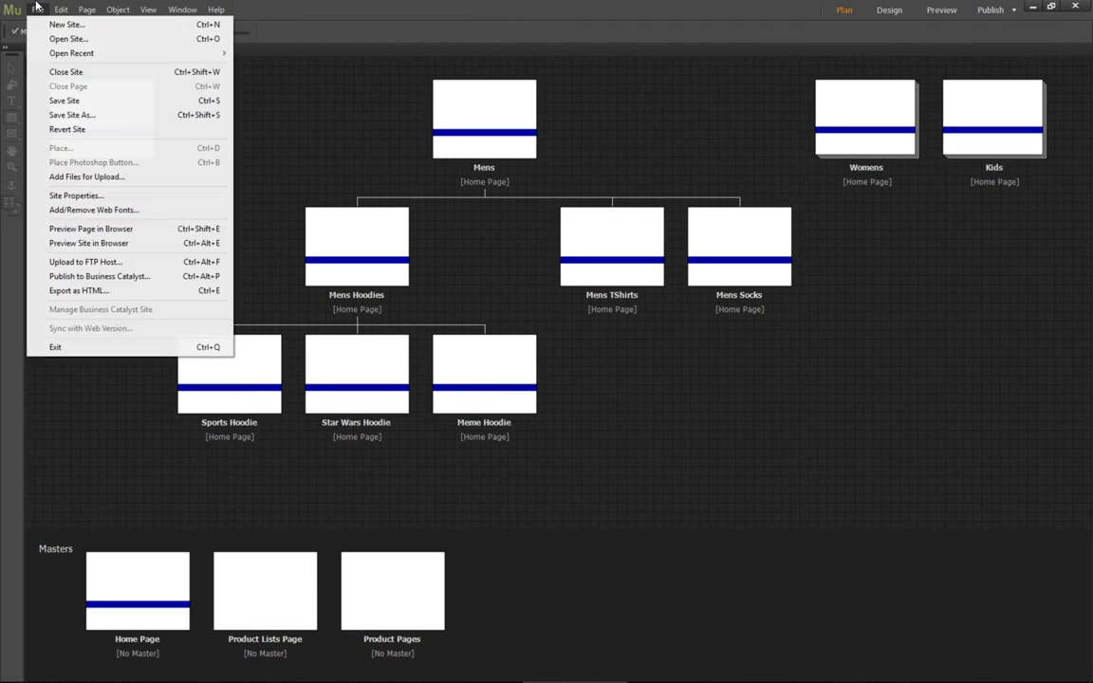
pyautogui.click(74, 103)
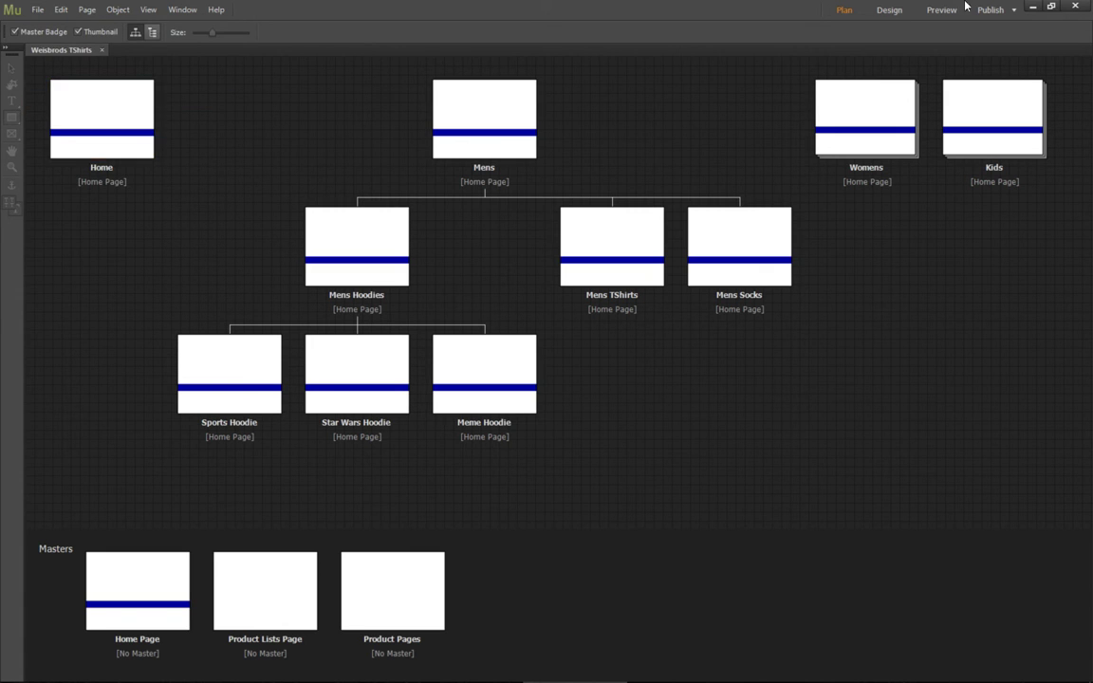
pyautogui.click(1033, 7)
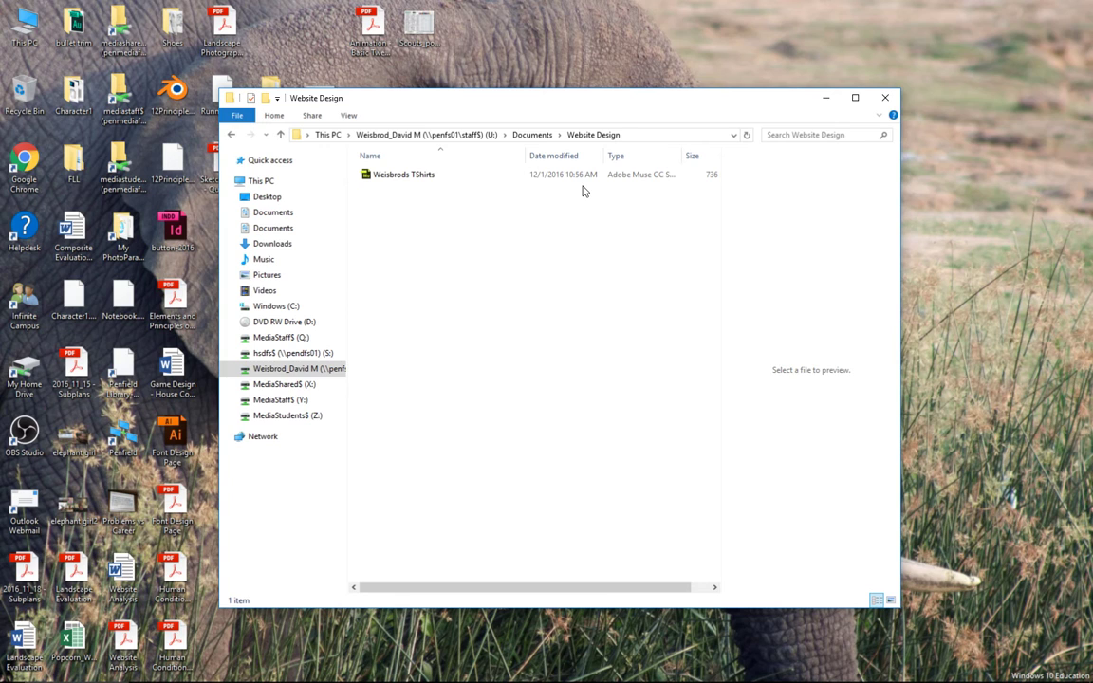
# Create a new folder named Assets inside the Website Design folder
pyautogui.rightClick(410, 260)
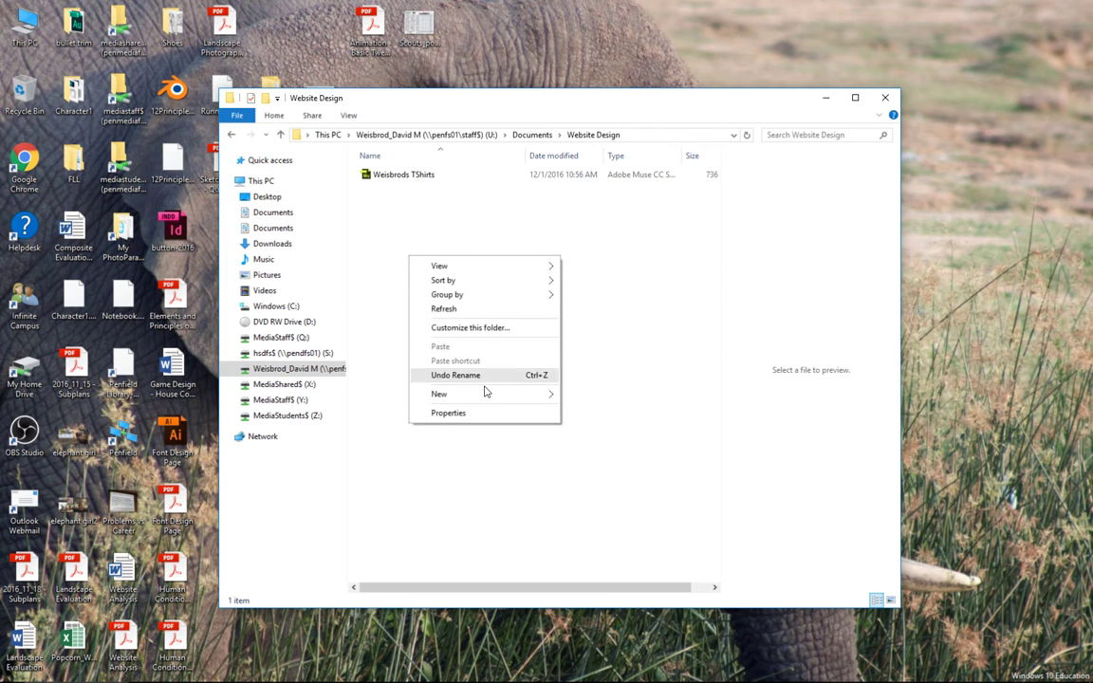
pyautogui.moveTo(493, 397)
pyautogui.click(614, 401)
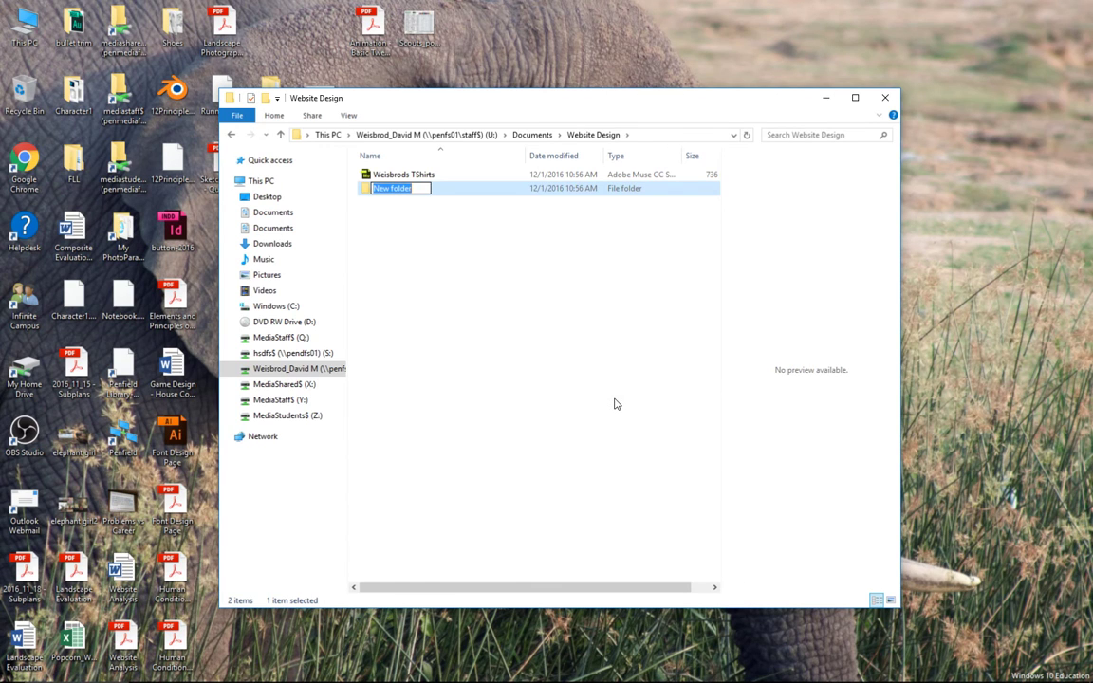
pyautogui.write('Assets')
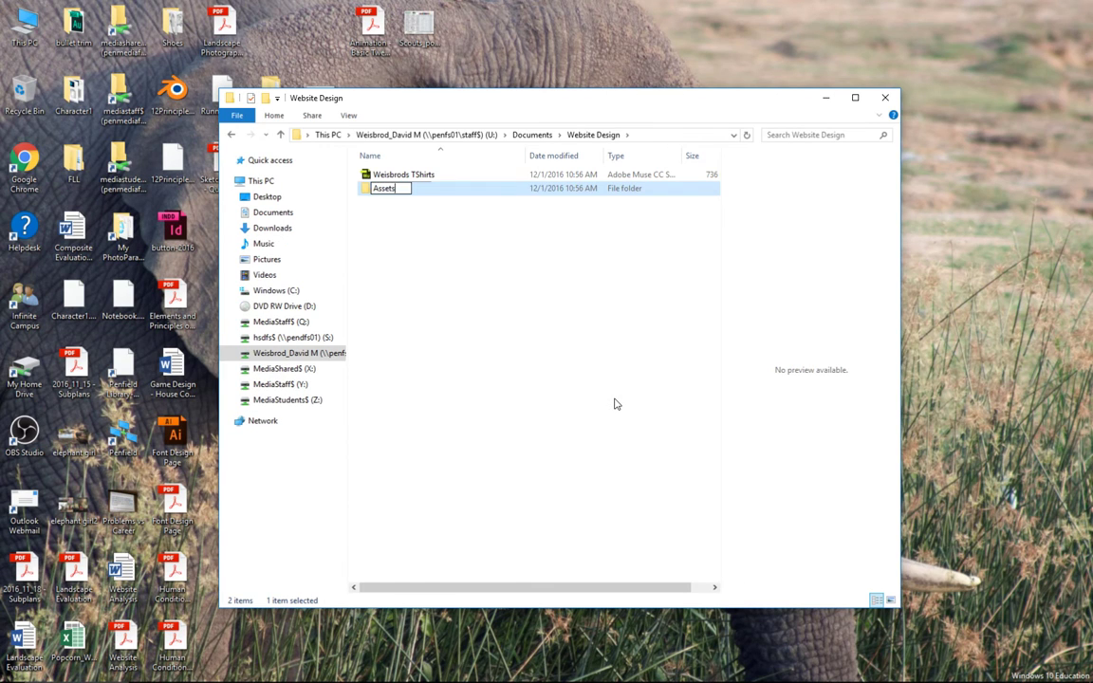
pyautogui.press('Return')
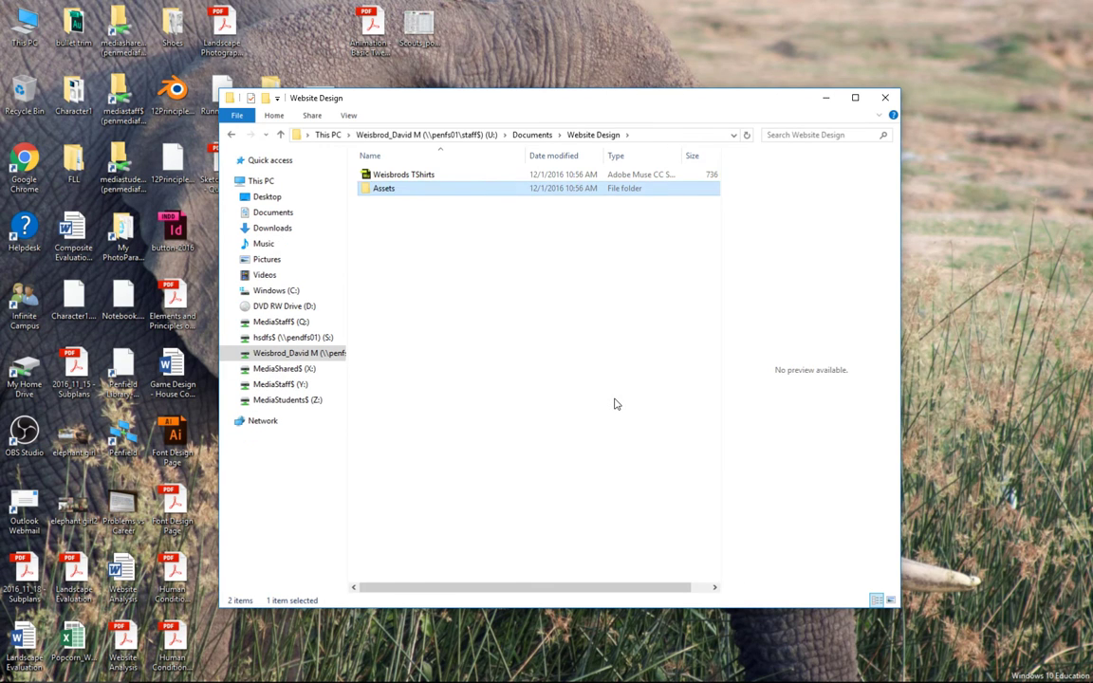
# Open the Assets folder and look over the kinds of new items that can be created in it
pyautogui.doubleClick(444, 190)
pyautogui.rightClick(446, 233)
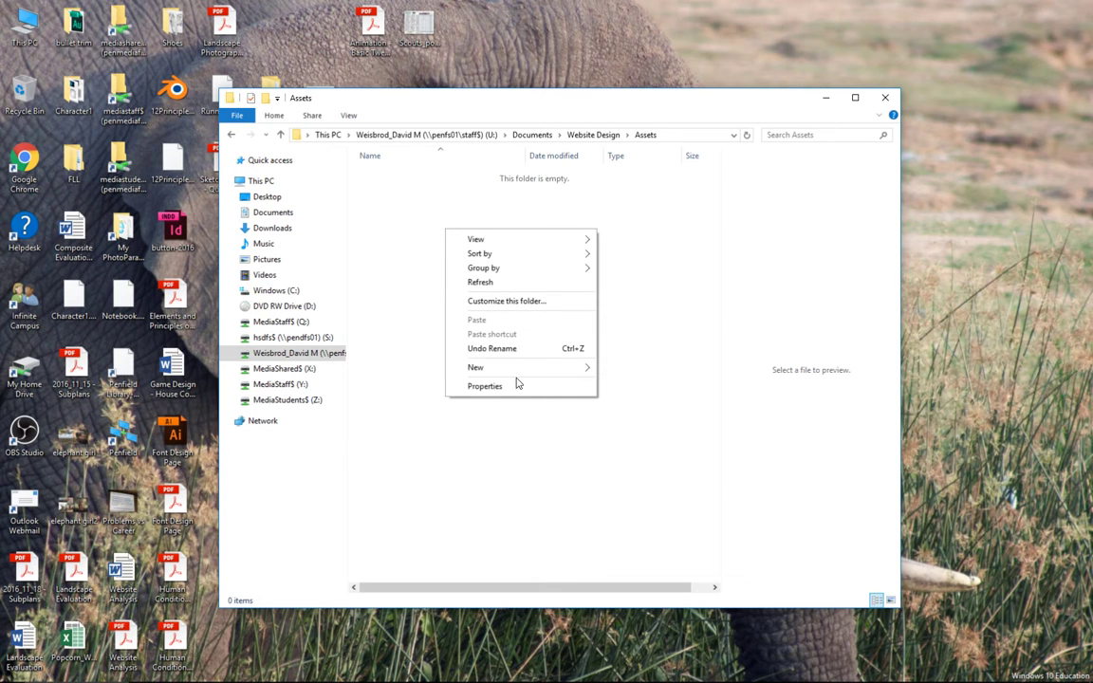
pyautogui.moveTo(520, 369)
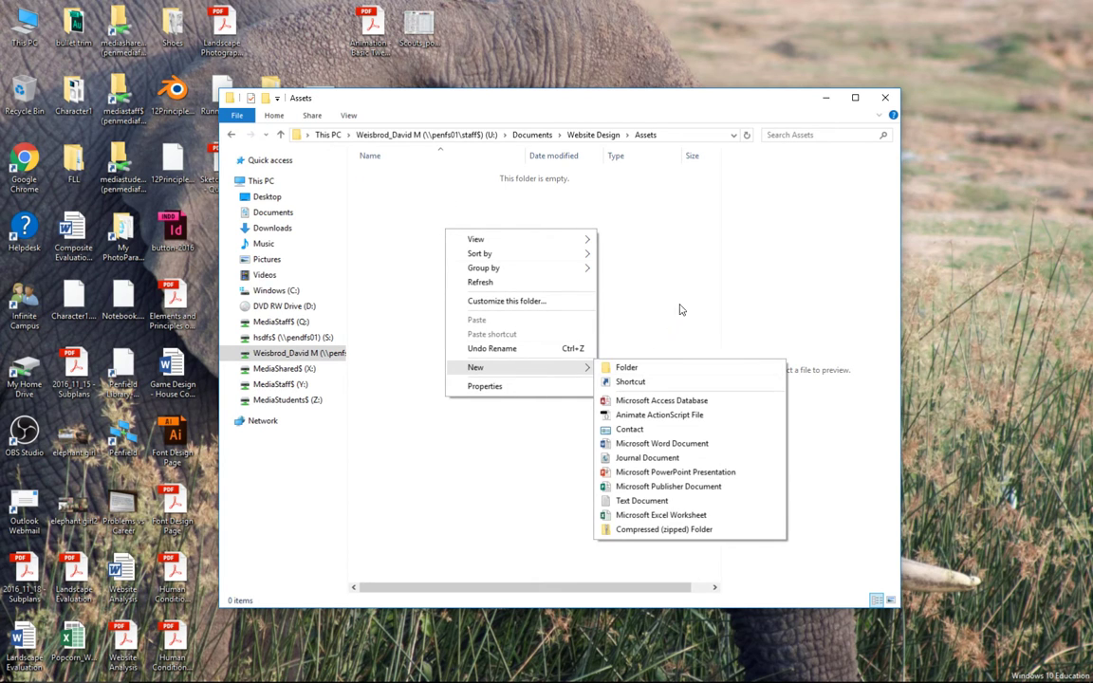
pyautogui.click(702, 257)
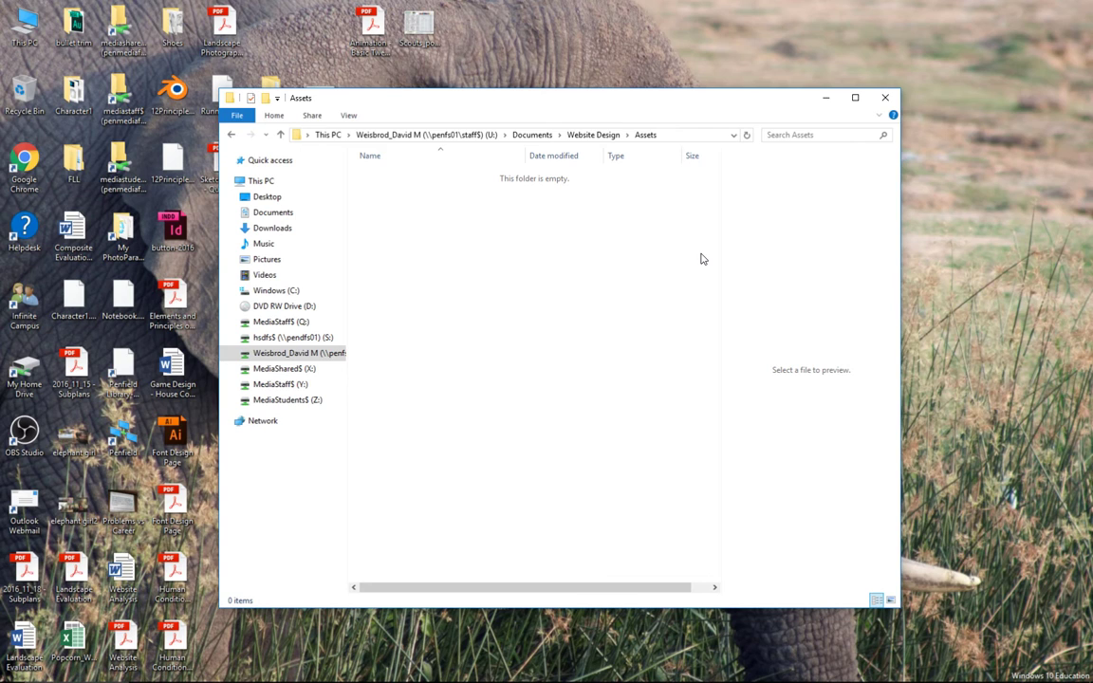
# Switch back to Adobe Muse and look over the page options of Mens Hoodies without choosing one
pyautogui.moveTo(59, 679)
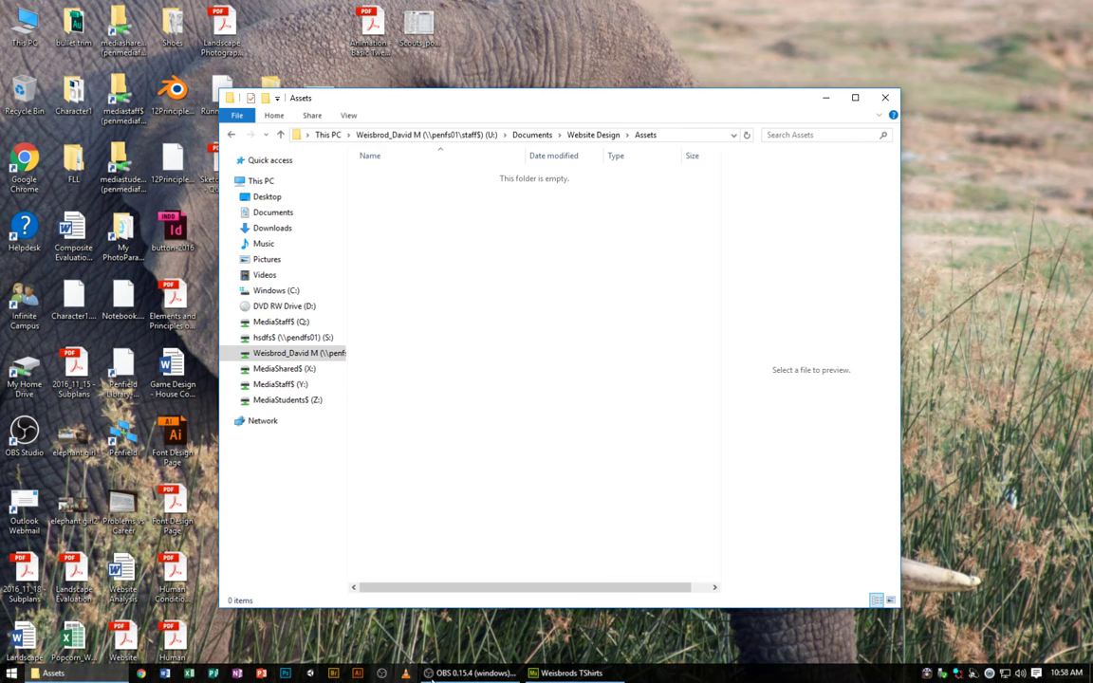
pyautogui.click(532, 675)
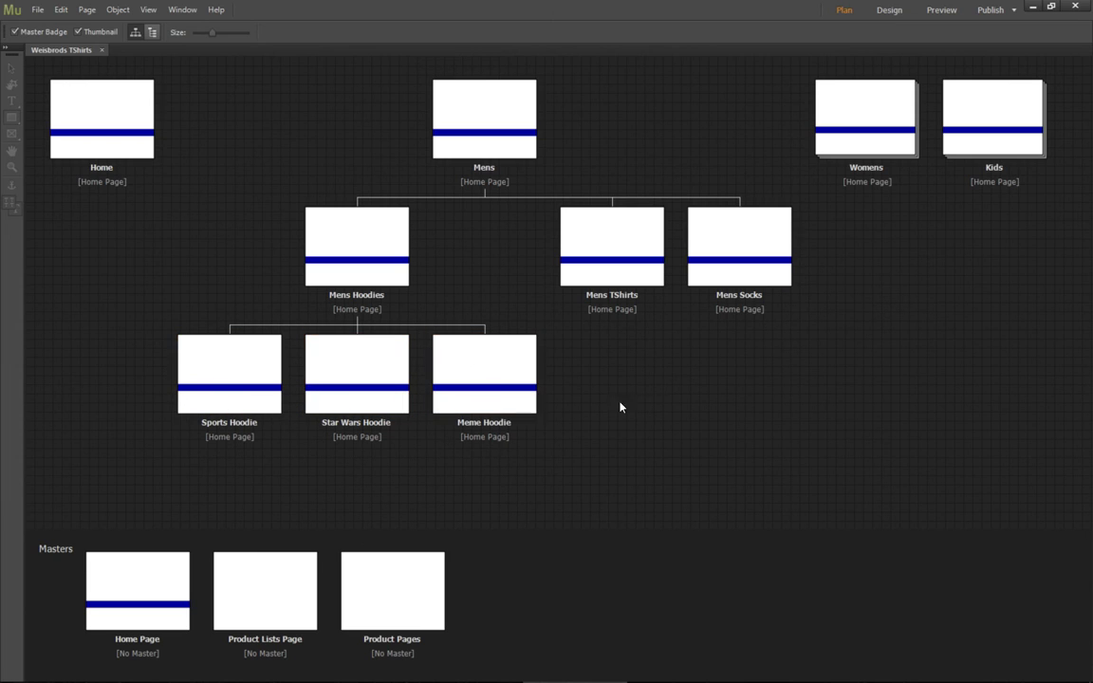
pyautogui.rightClick(350, 244)
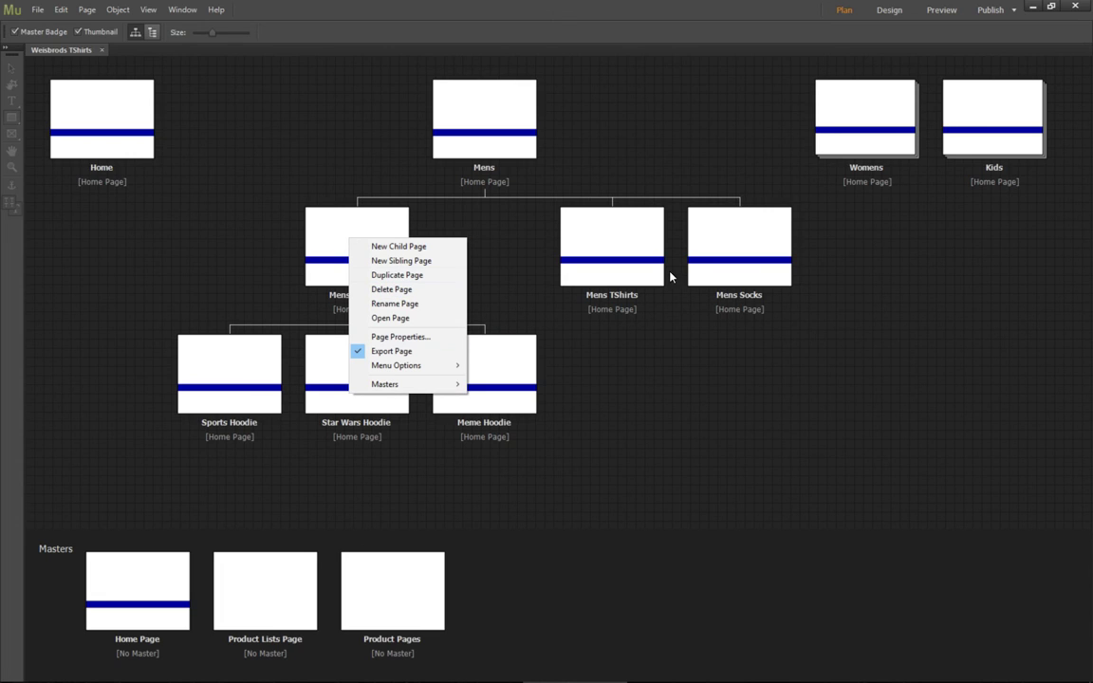
pyautogui.click(657, 398)
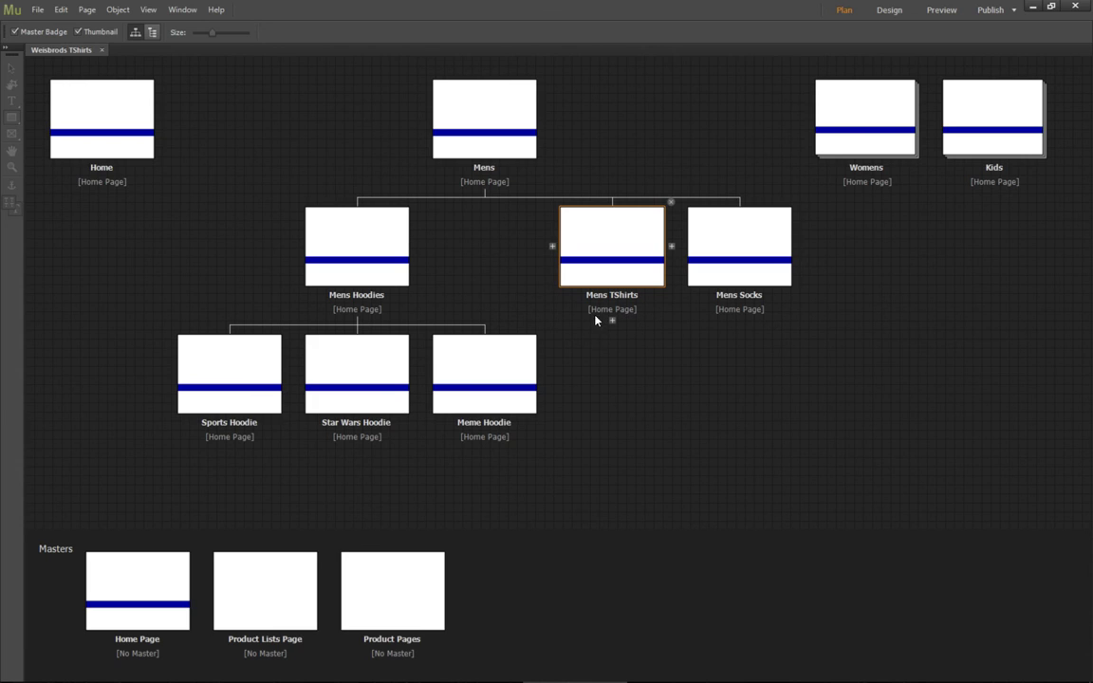
# Add three child pages with default names under Mens TShirts and collapse the Mens branch
pyautogui.click(612, 324)
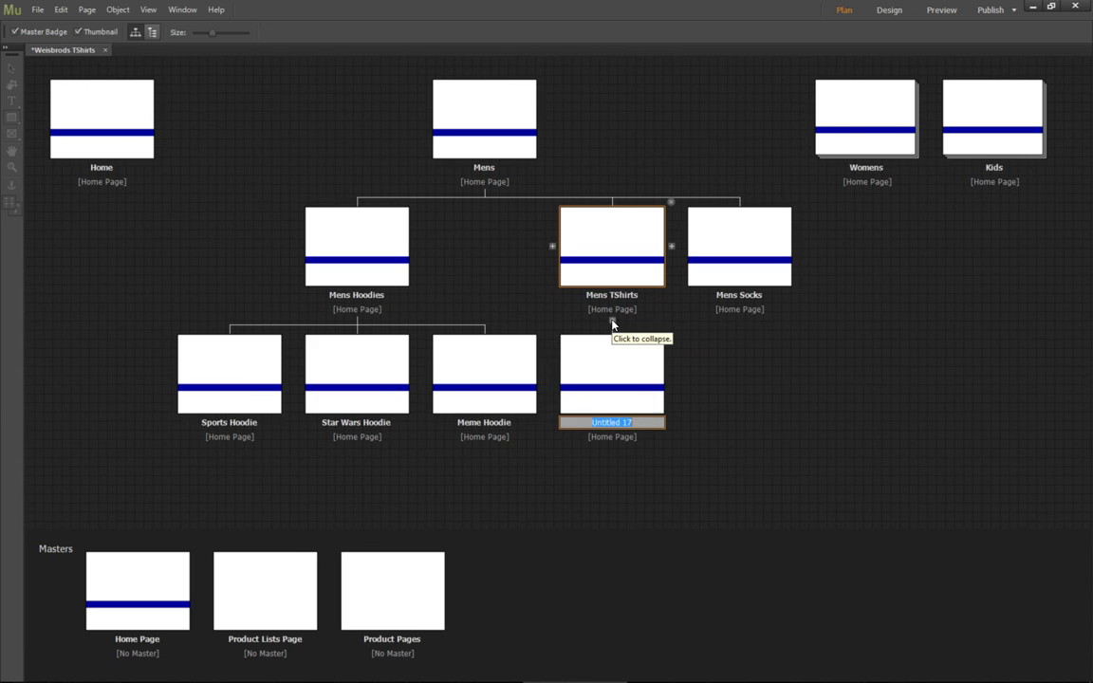
pyautogui.click(671, 375)
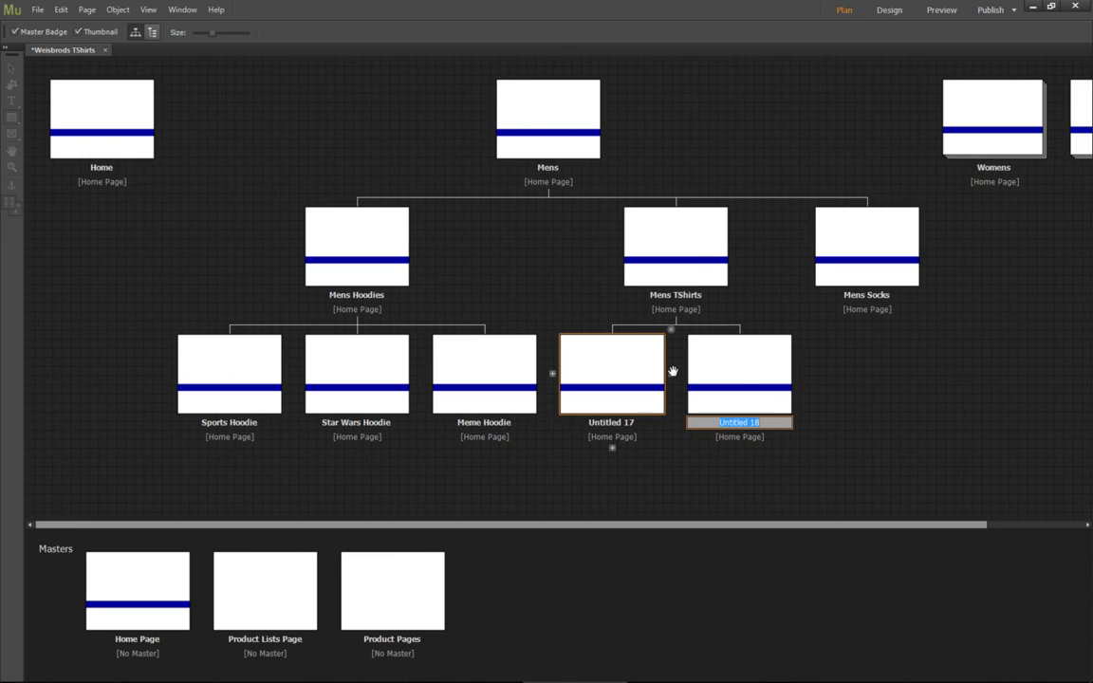
pyautogui.click(797, 374)
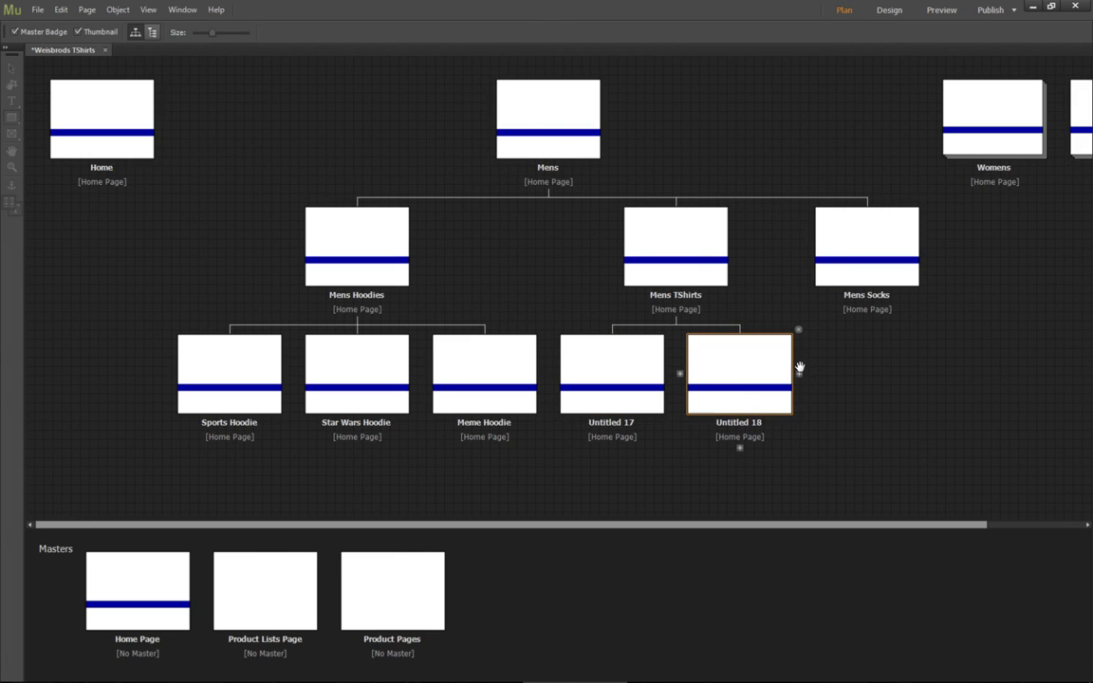
pyautogui.click(800, 377)
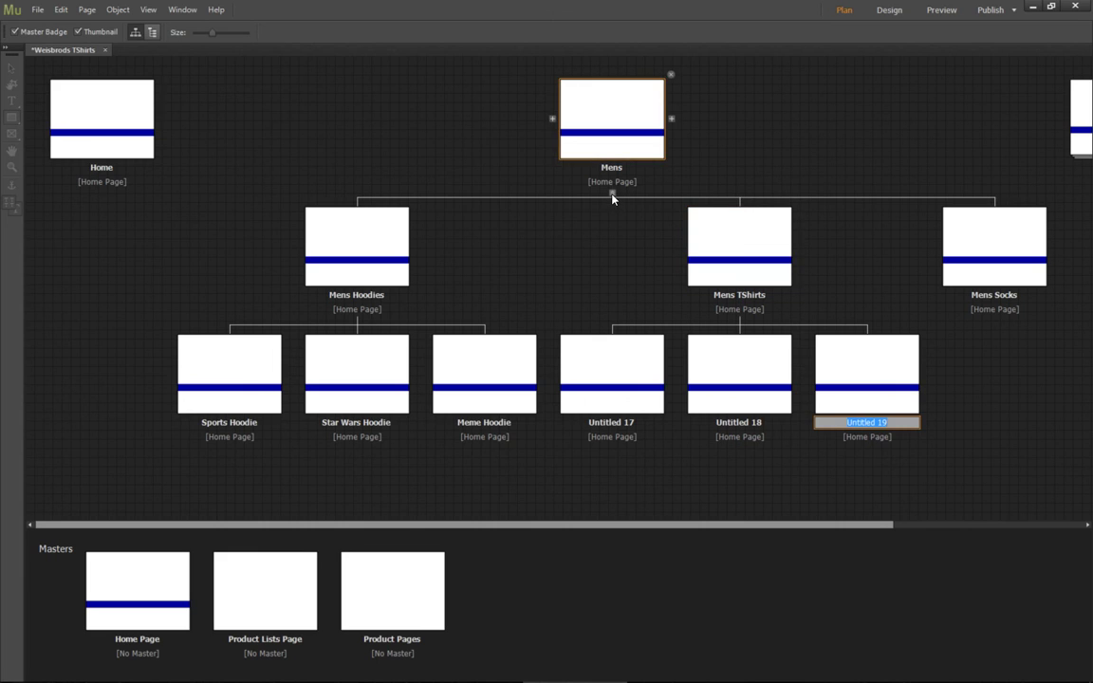
pyautogui.click(613, 198)
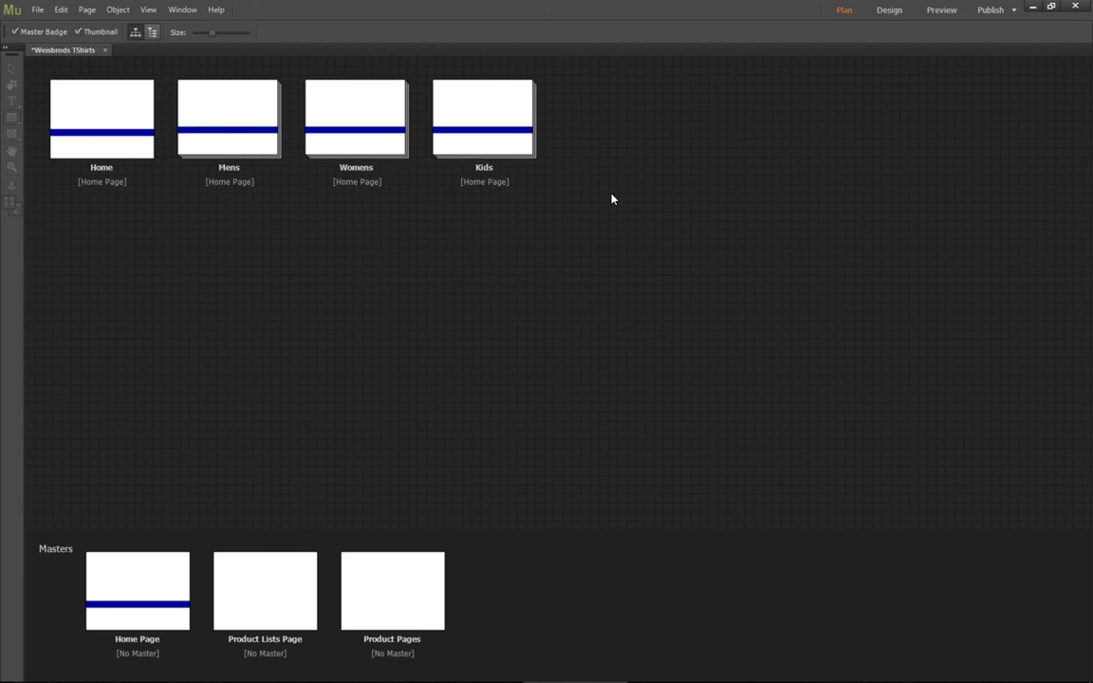